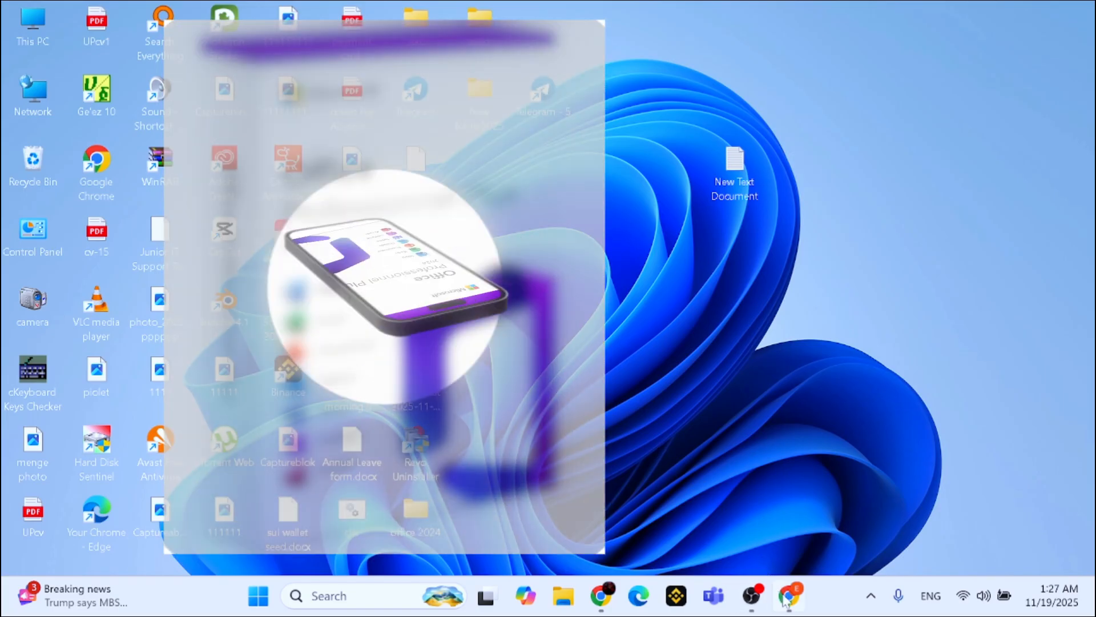
pyautogui.moveTo(785, 601)
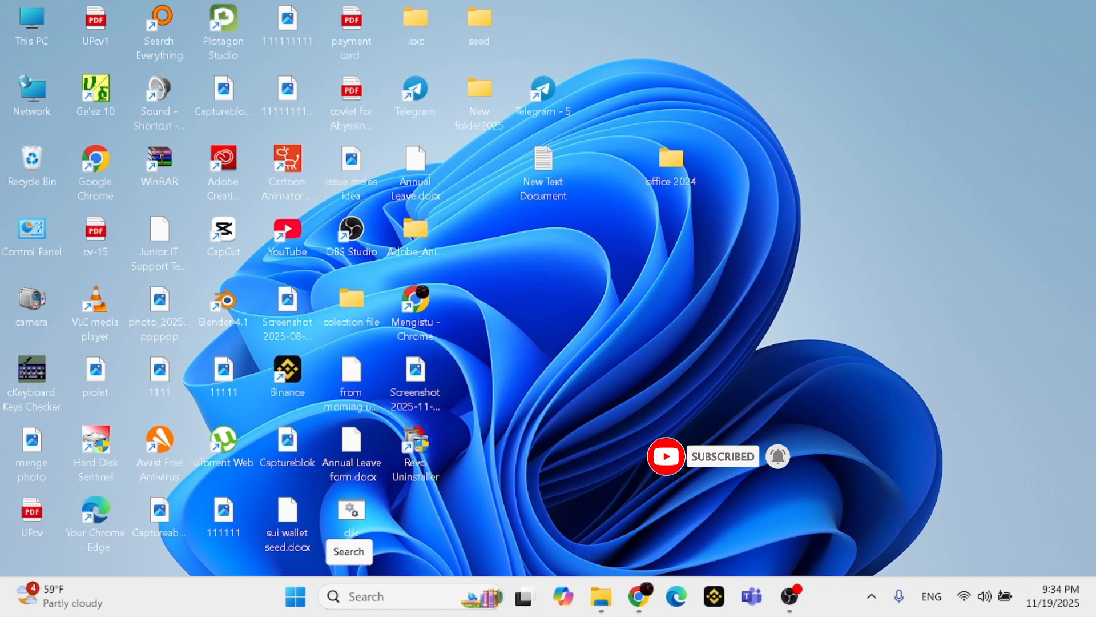
pyautogui.click(351, 596)
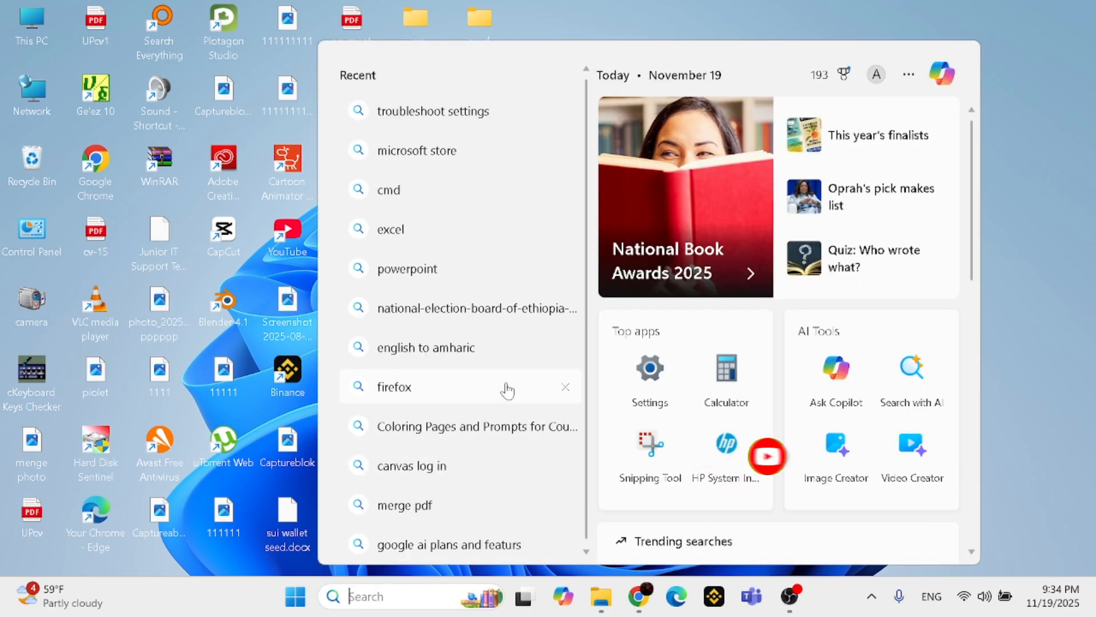
pyautogui.click(1054, 151)
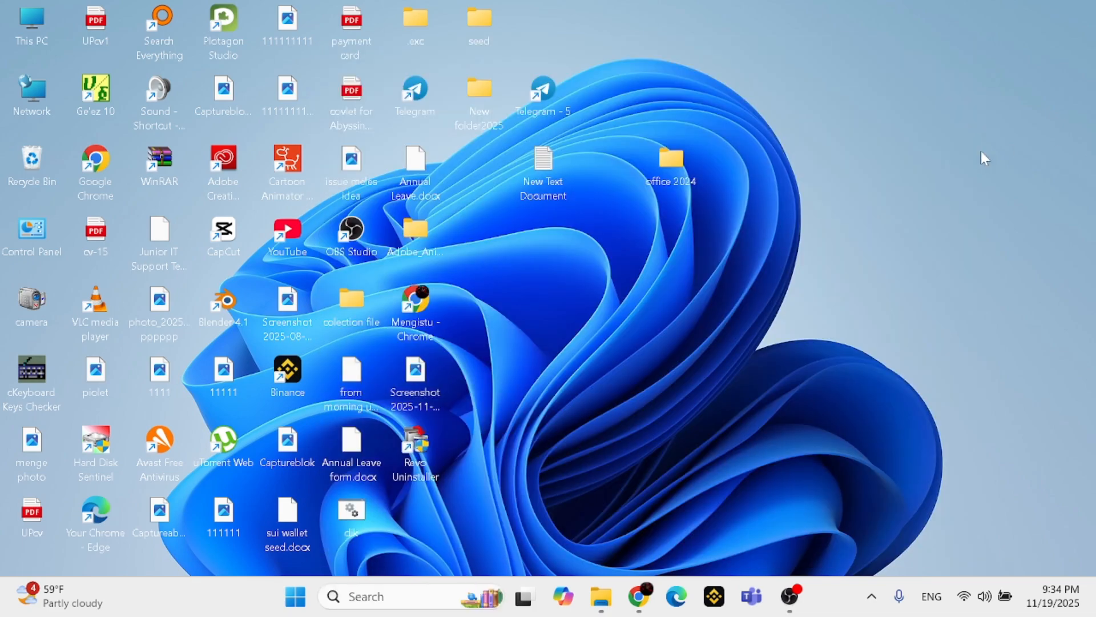
# Open Control Panel in a maximized window and go to the list of programs that can be uninstalled
pyautogui.doubleClick(37, 246)
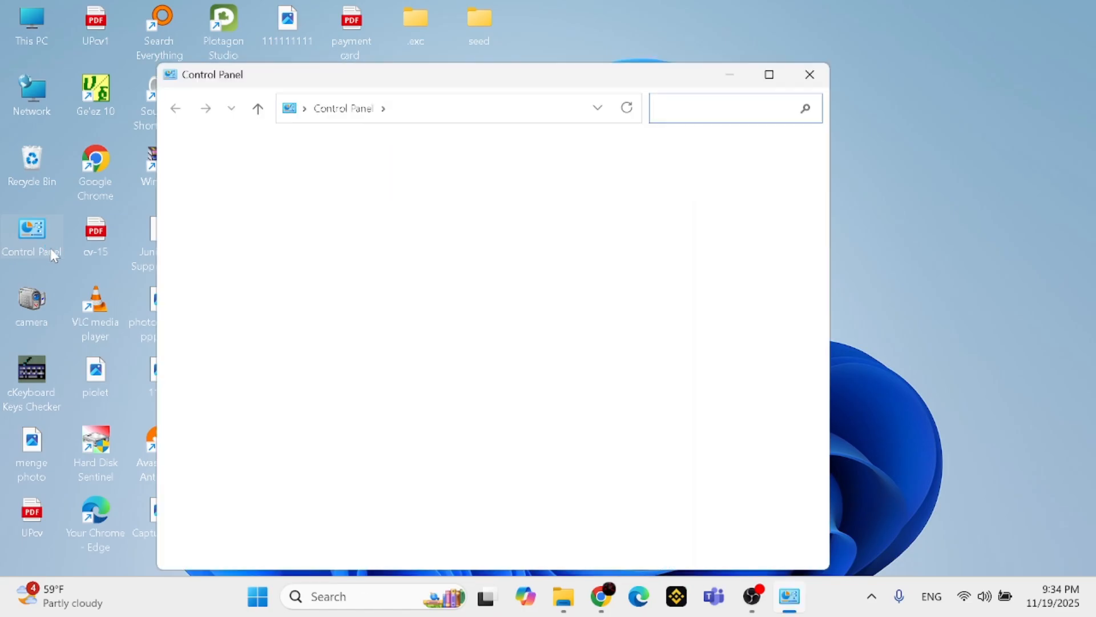
pyautogui.click(769, 74)
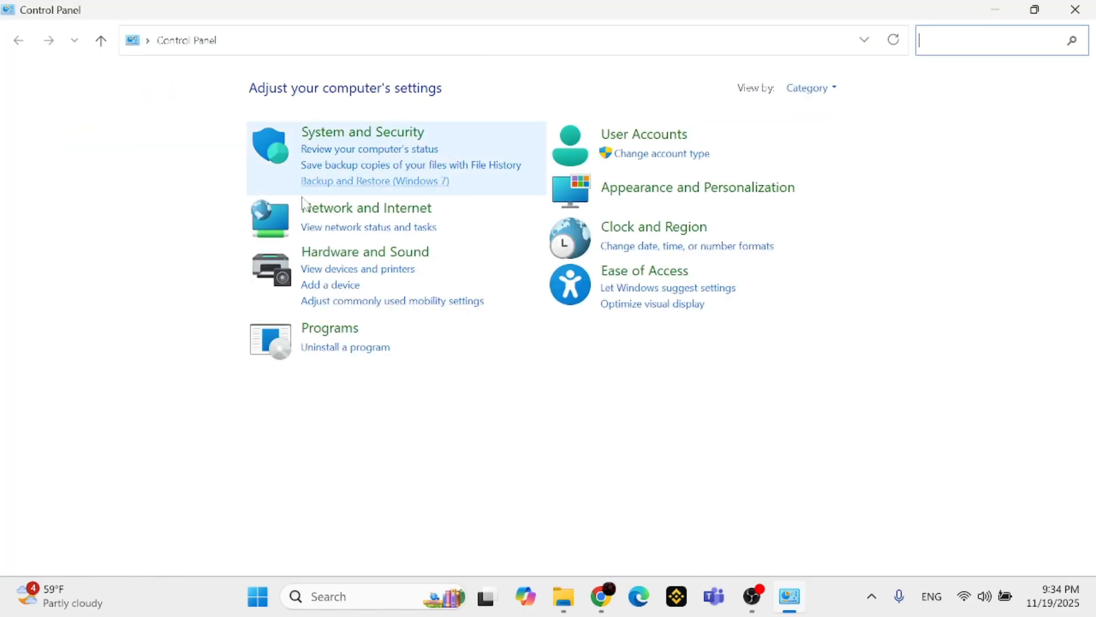
pyautogui.click(339, 359)
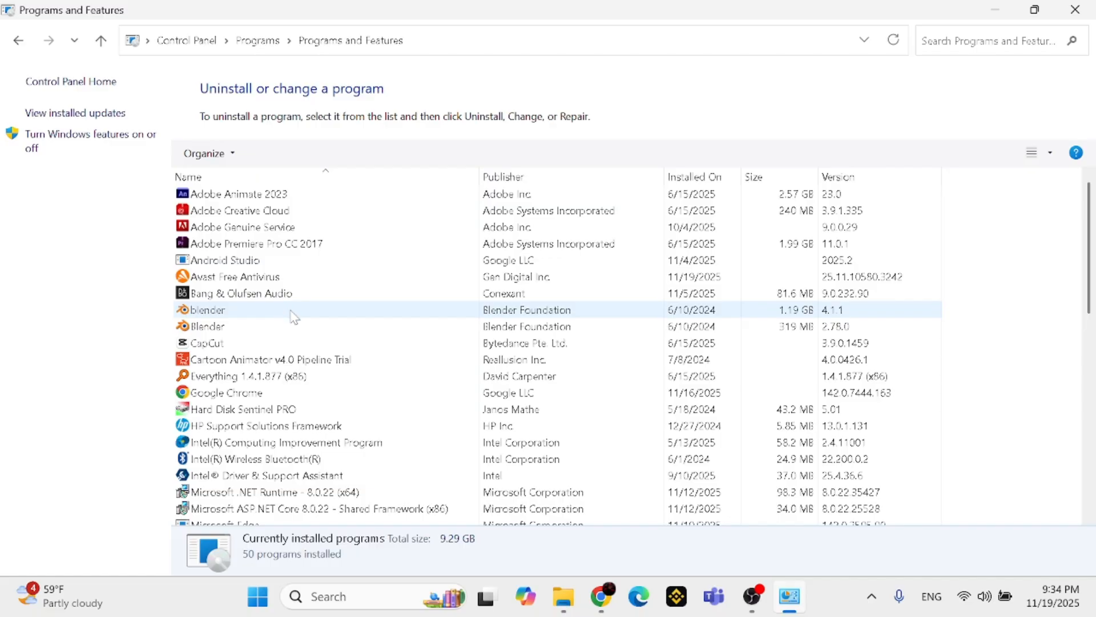
# Uninstall Microsoft Outlook 2016 - en-us from the installed programs and confirm the removal
pyautogui.scroll(-3, 294, 317)
pyautogui.scroll(-3, 294, 318)
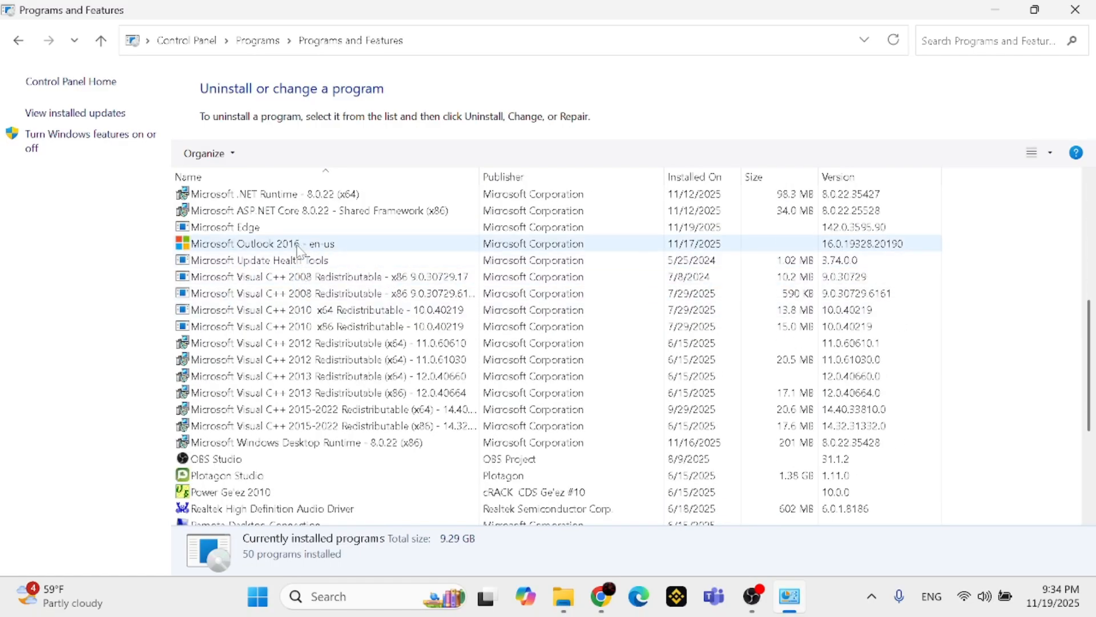
pyautogui.rightClick(300, 252)
pyautogui.click(348, 261)
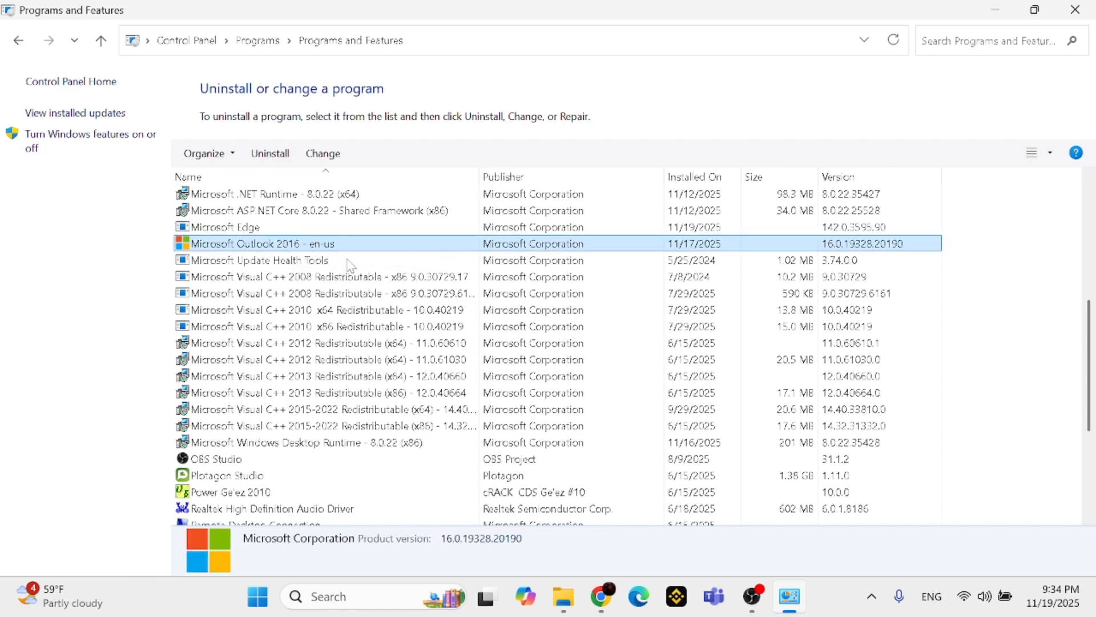
pyautogui.click(445, 364)
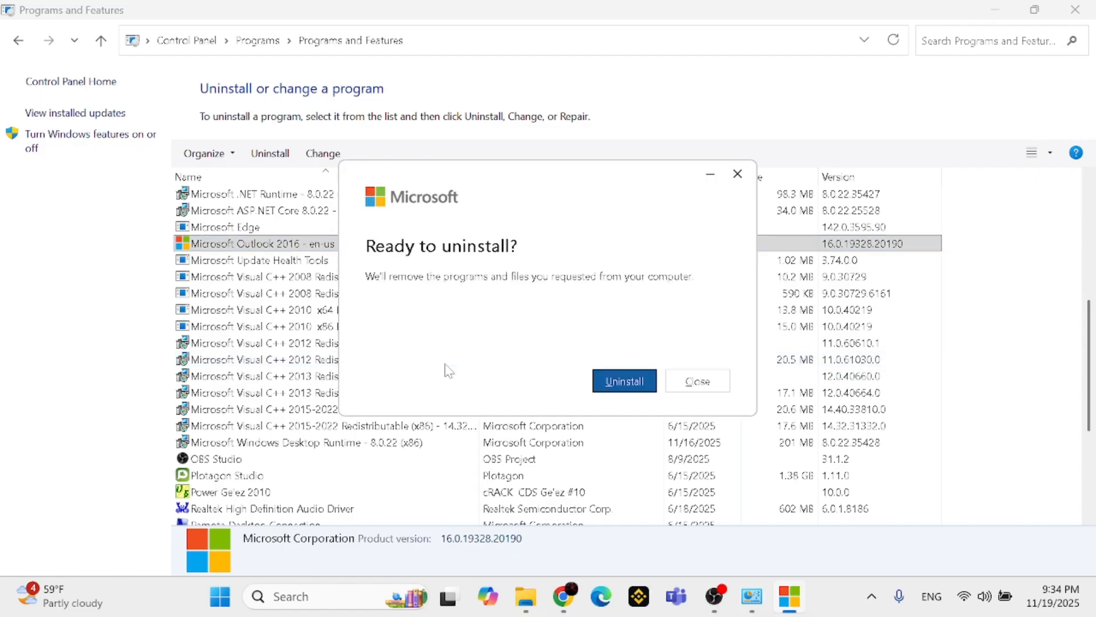
pyautogui.click(614, 381)
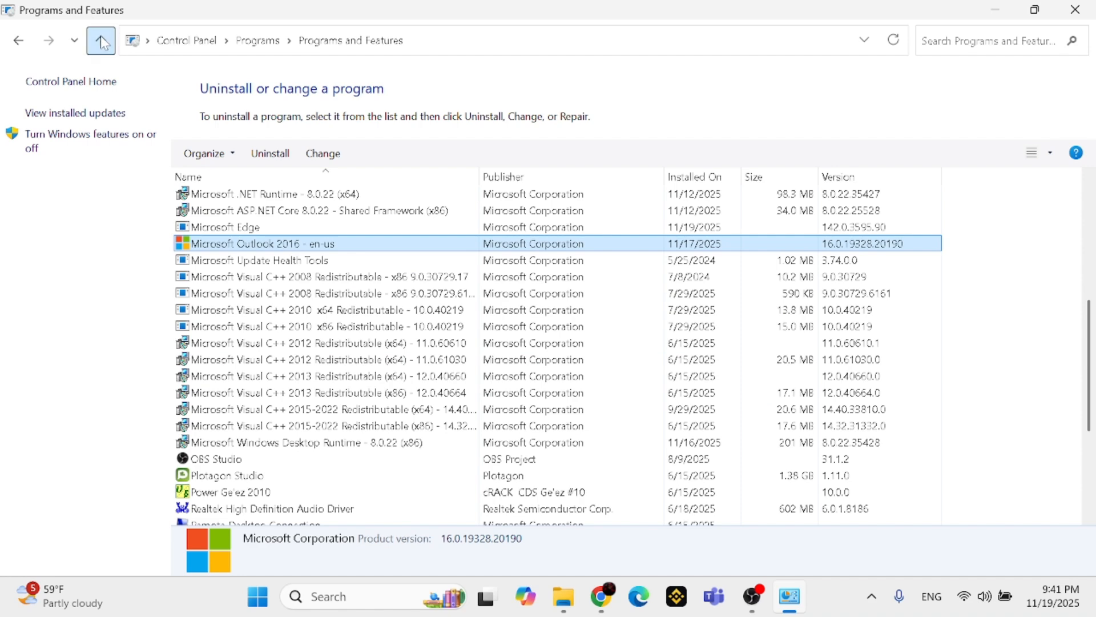
# Reload the installed programs list and look through it for any remaining Microsoft Office entries
pyautogui.click(101, 37)
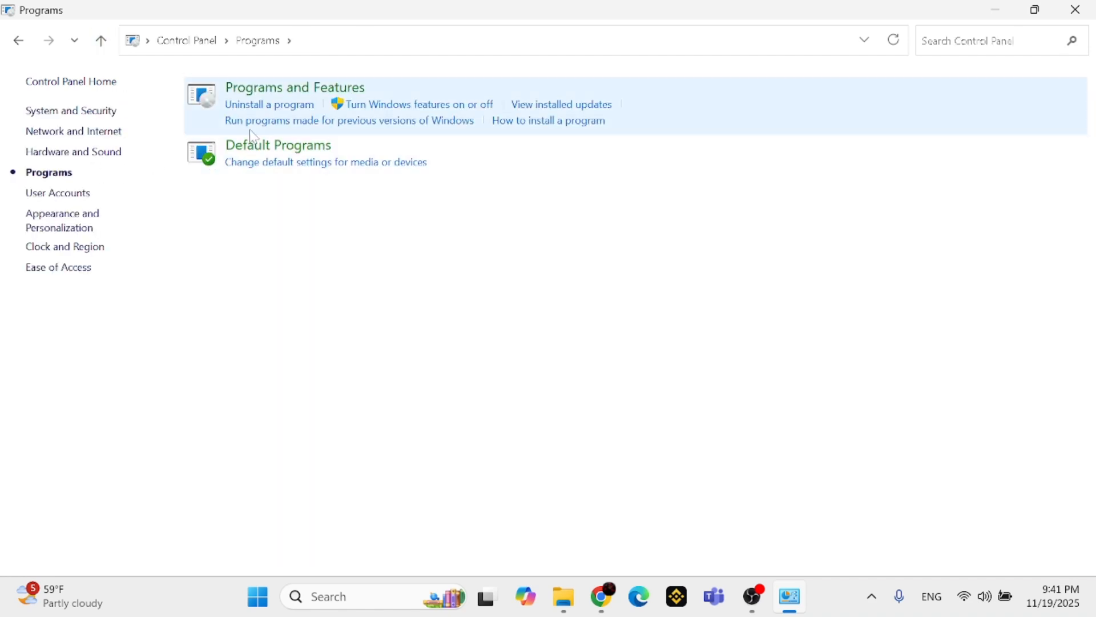
pyautogui.click(256, 106)
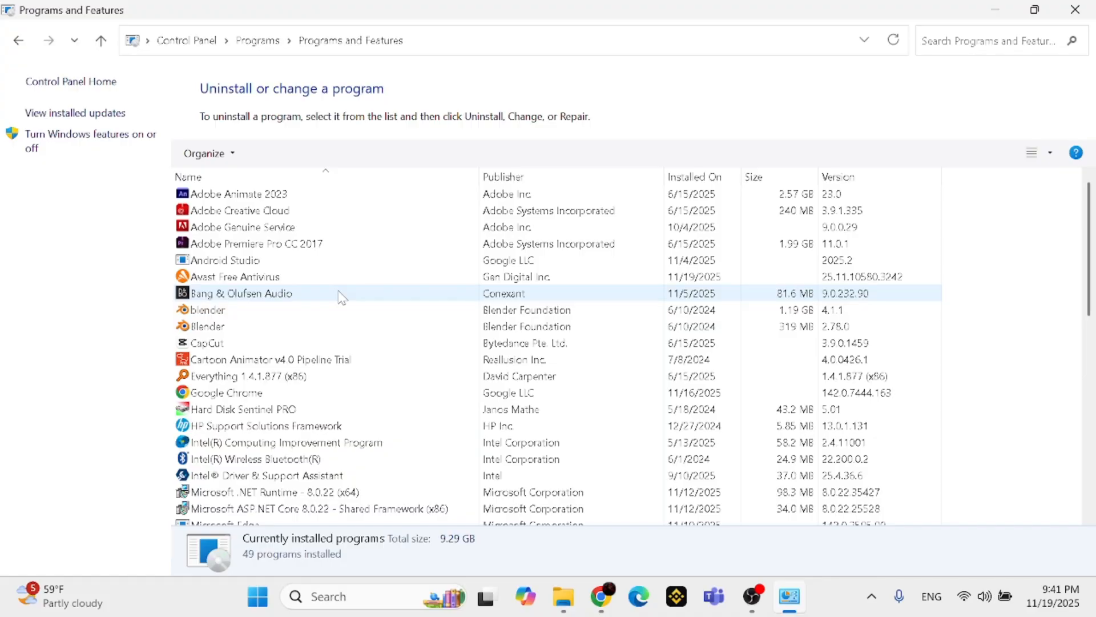
pyautogui.scroll(-3, 341, 297)
pyautogui.scroll(3, 341, 297)
pyautogui.scroll(-10, 341, 300)
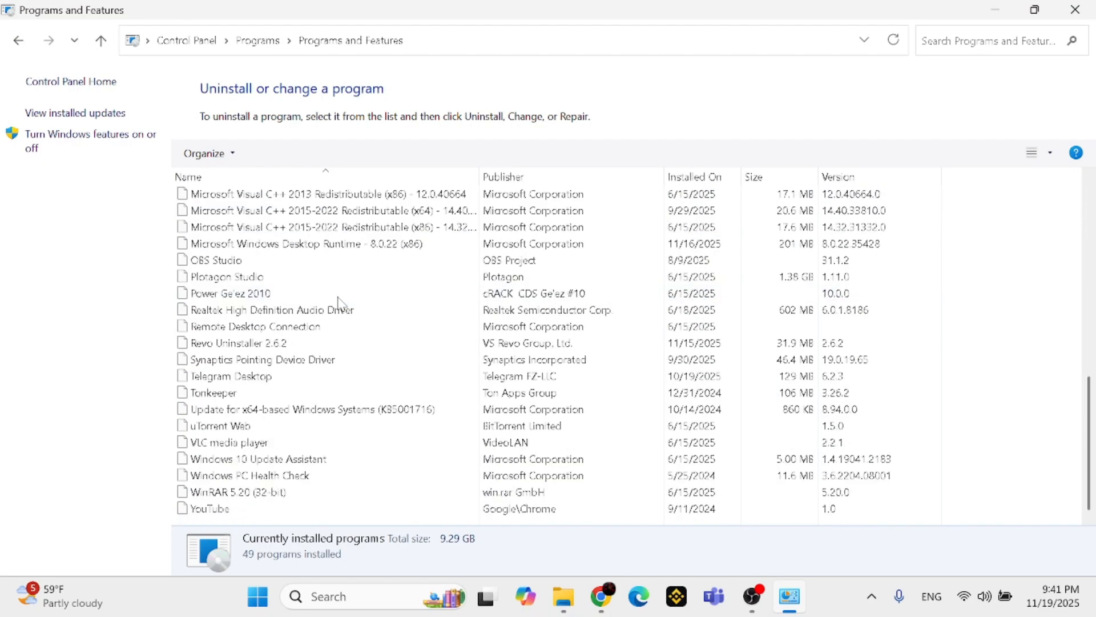
pyautogui.scroll(10, 340, 302)
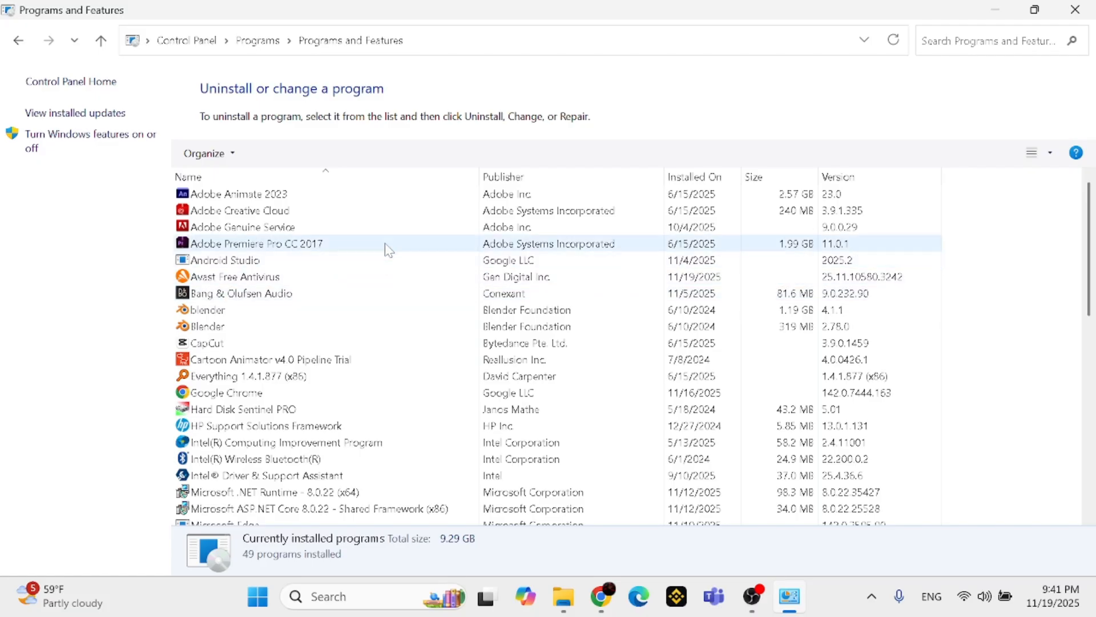
pyautogui.scroll(-5, 382, 247)
pyautogui.scroll(5, 382, 247)
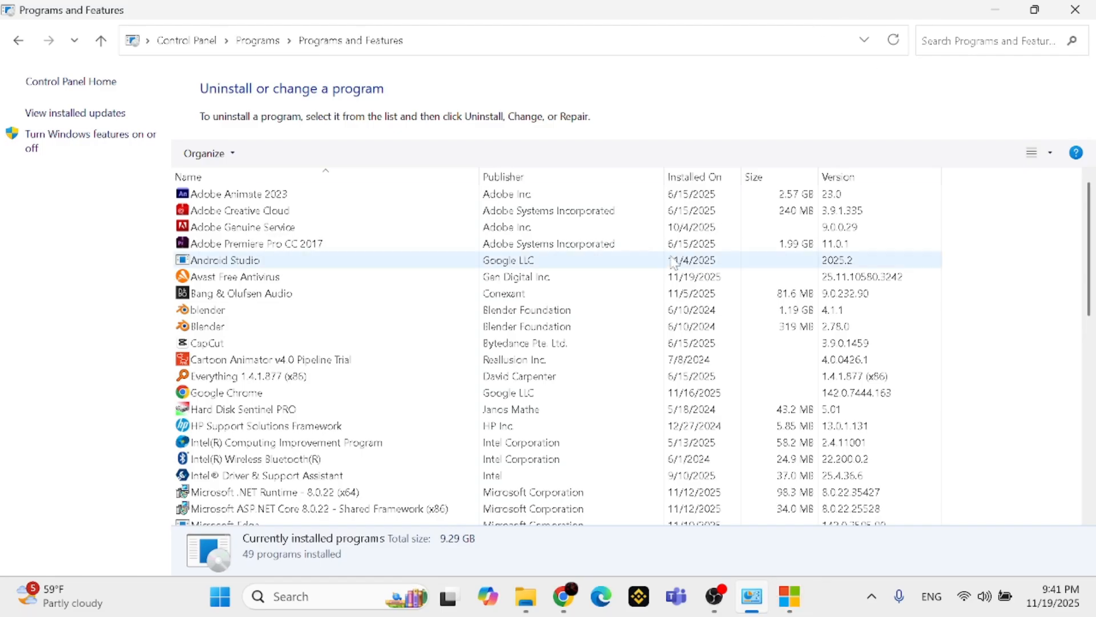
pyautogui.scroll(-10, 641, 304)
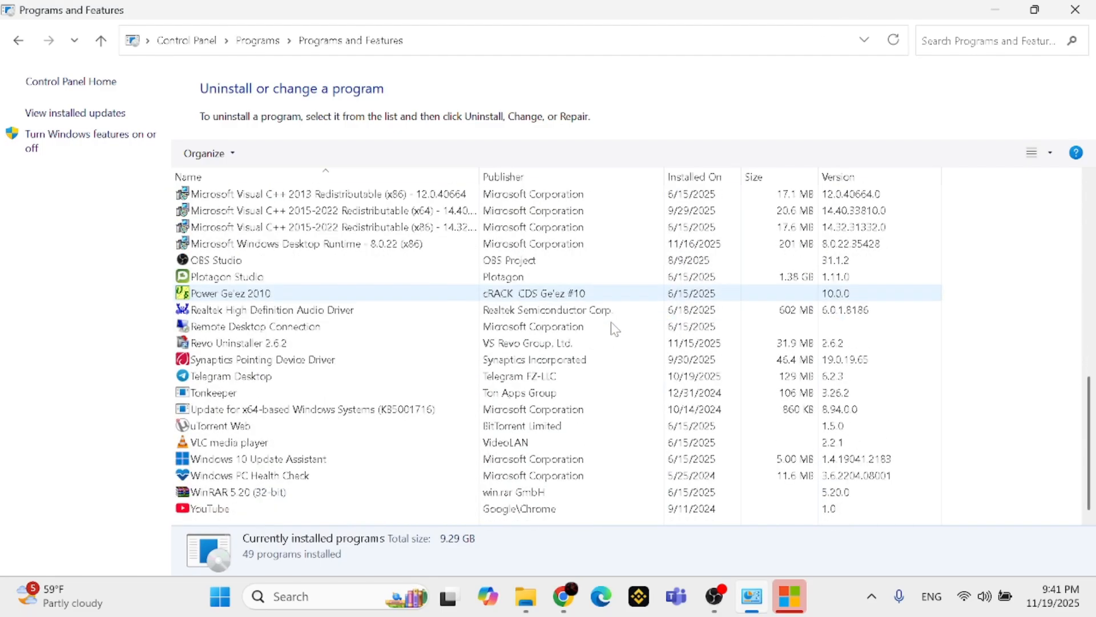
pyautogui.scroll(5, 614, 326)
pyautogui.scroll(5, 616, 330)
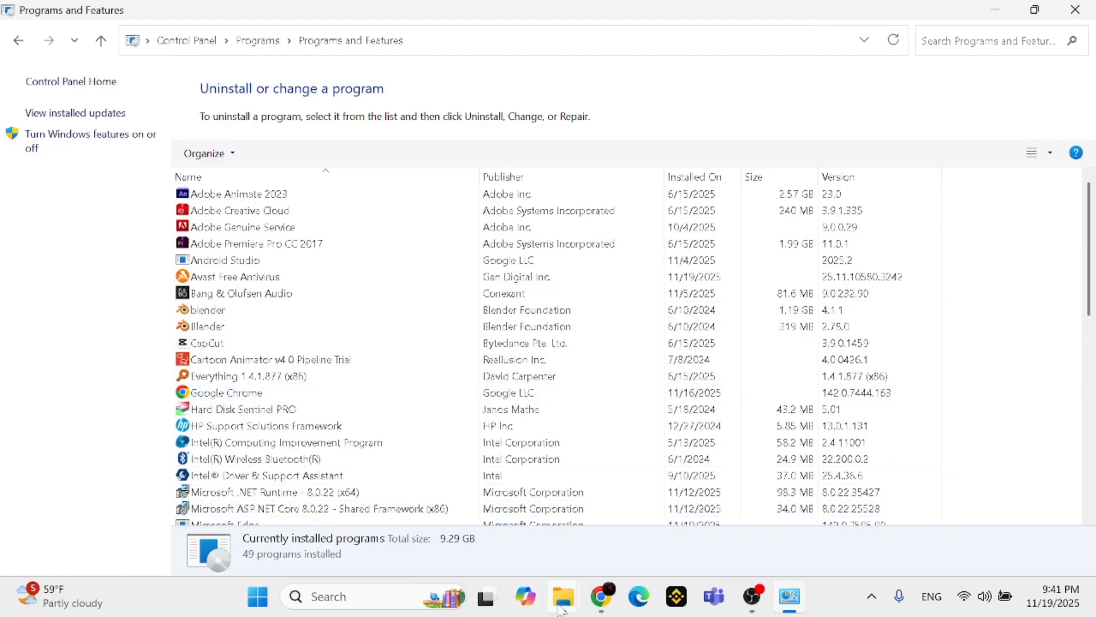
# Switch to File Explorer and examine the Program Files folder on Local Disk (C:) for leftover Office folders
pyautogui.moveTo(564, 596)
pyautogui.click(543, 549)
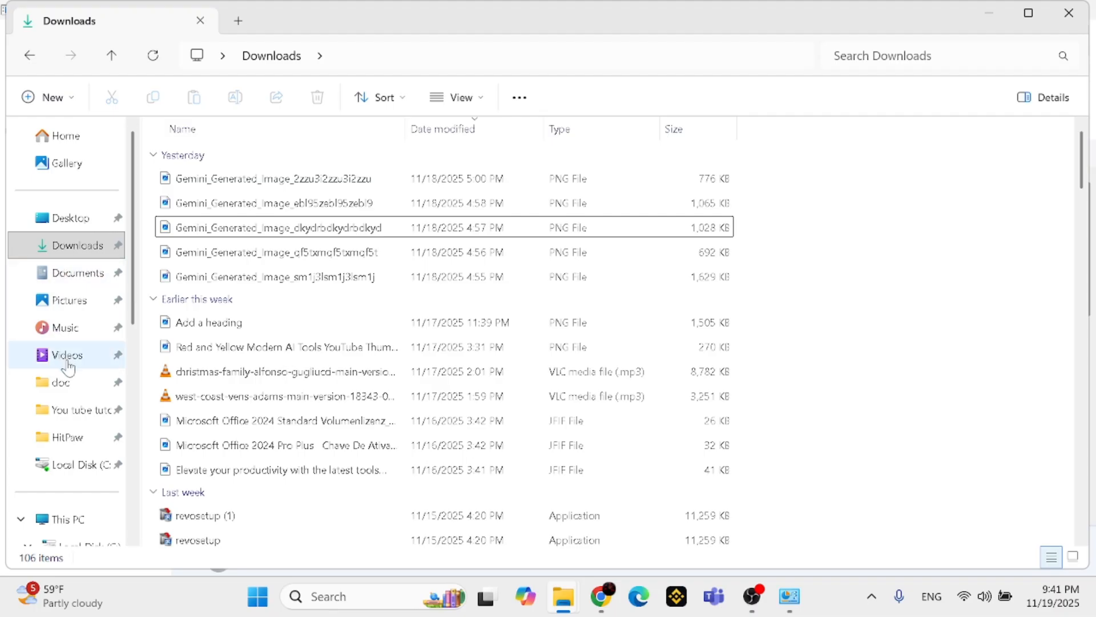
pyautogui.click(107, 464)
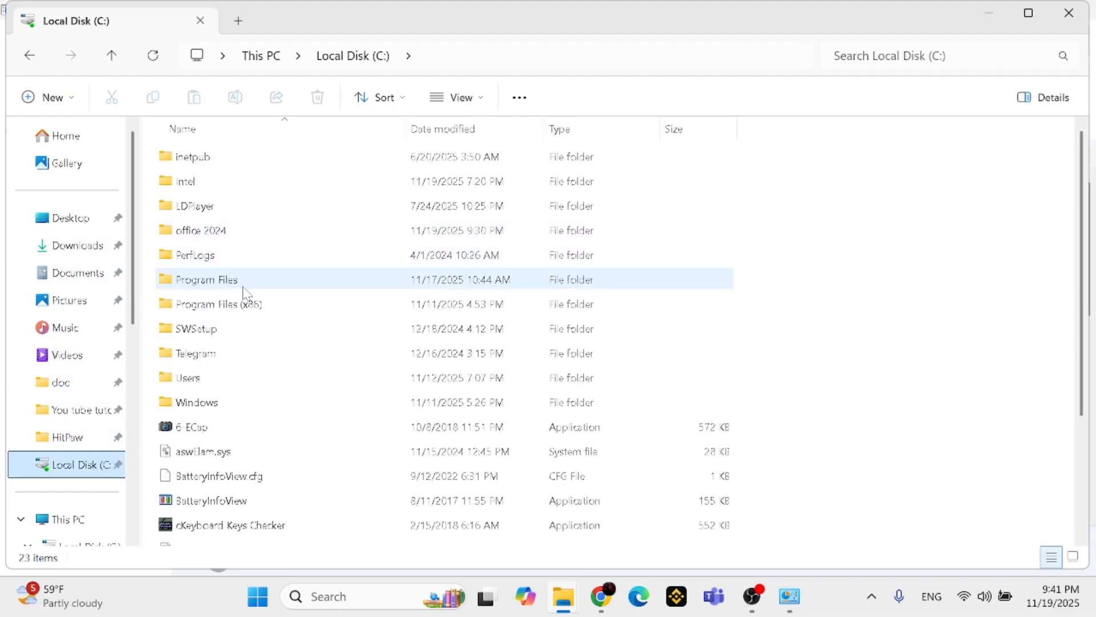
pyautogui.click(244, 287)
pyautogui.doubleClick(244, 288)
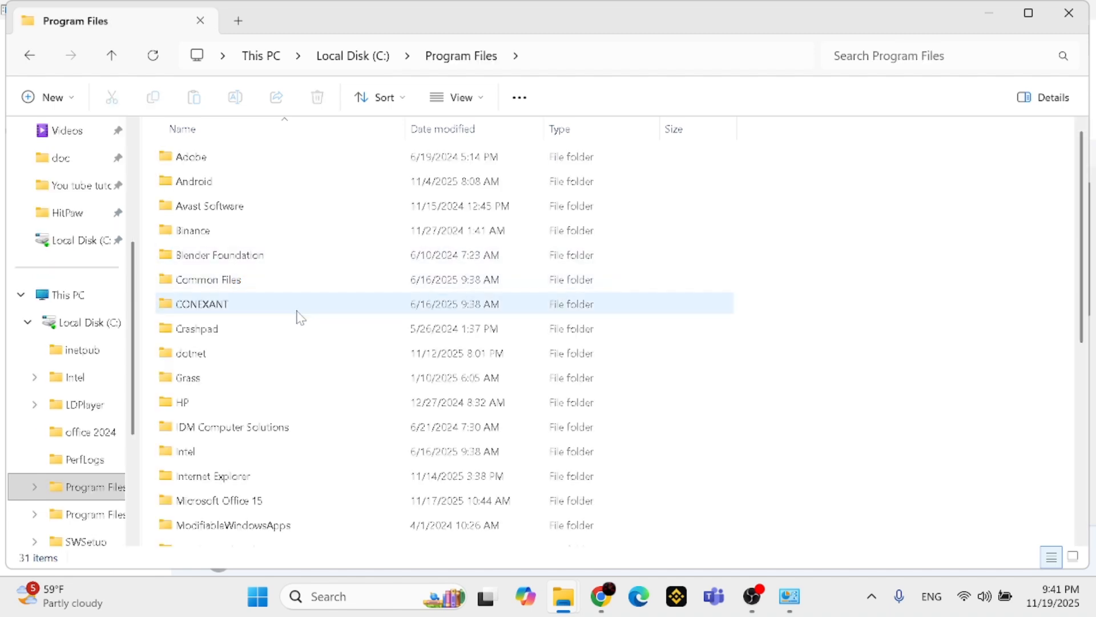
pyautogui.scroll(-4, 297, 317)
pyautogui.scroll(-1, 298, 323)
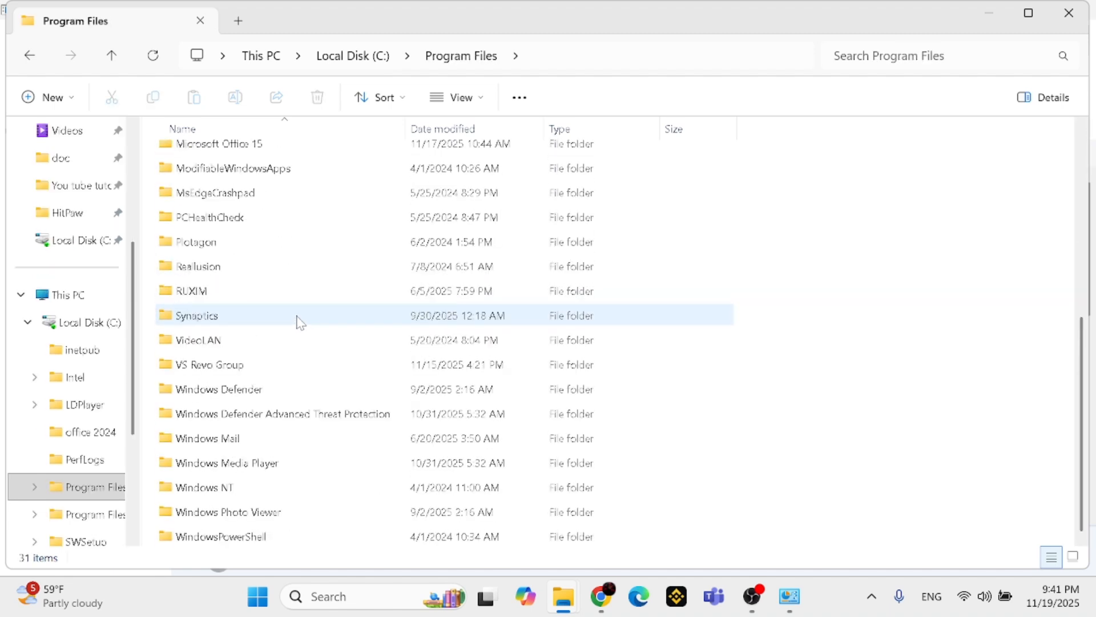
pyautogui.scroll(5, 297, 321)
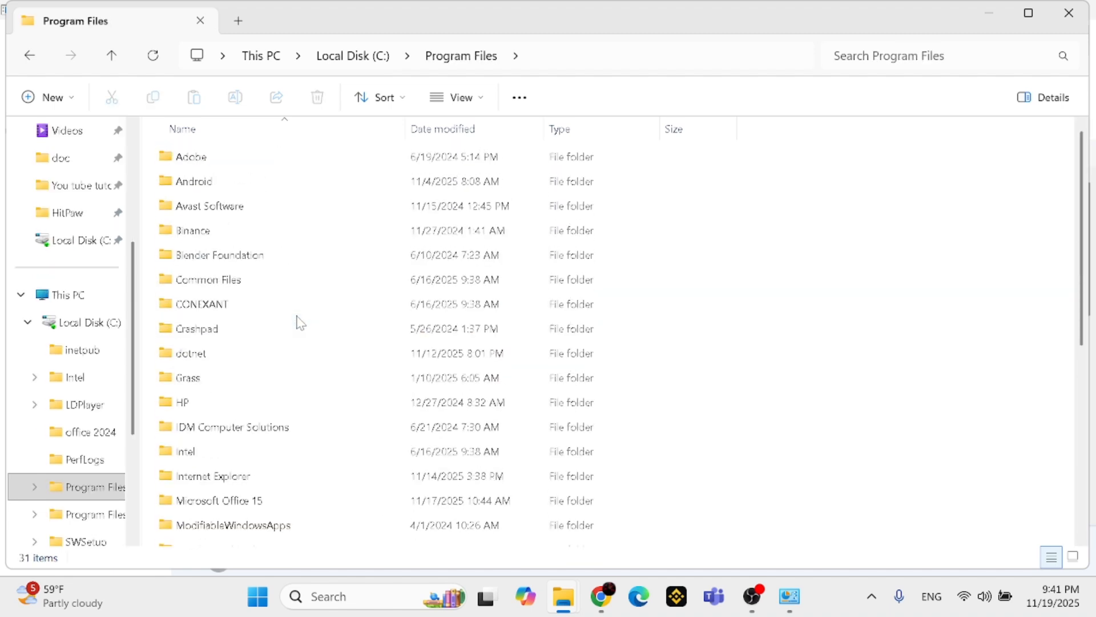
# Inspect the Microsoft Office folder in Program Files (x86) for leftover content and go back up the folder hierarchy
pyautogui.click(111, 55)
pyautogui.doubleClick(218, 310)
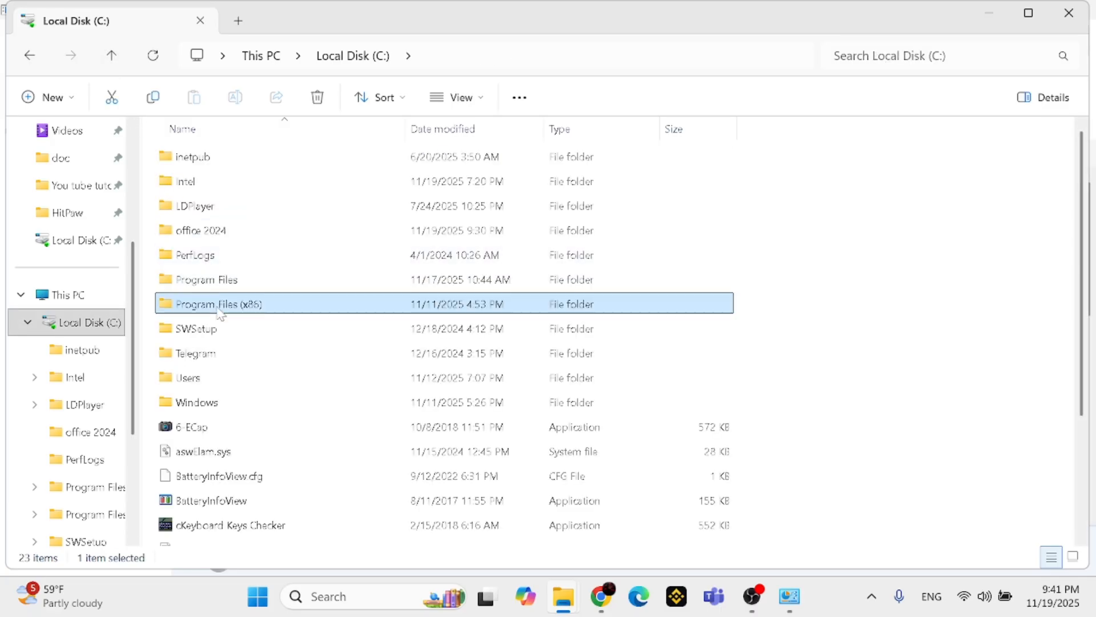
pyautogui.scroll(-2, 249, 295)
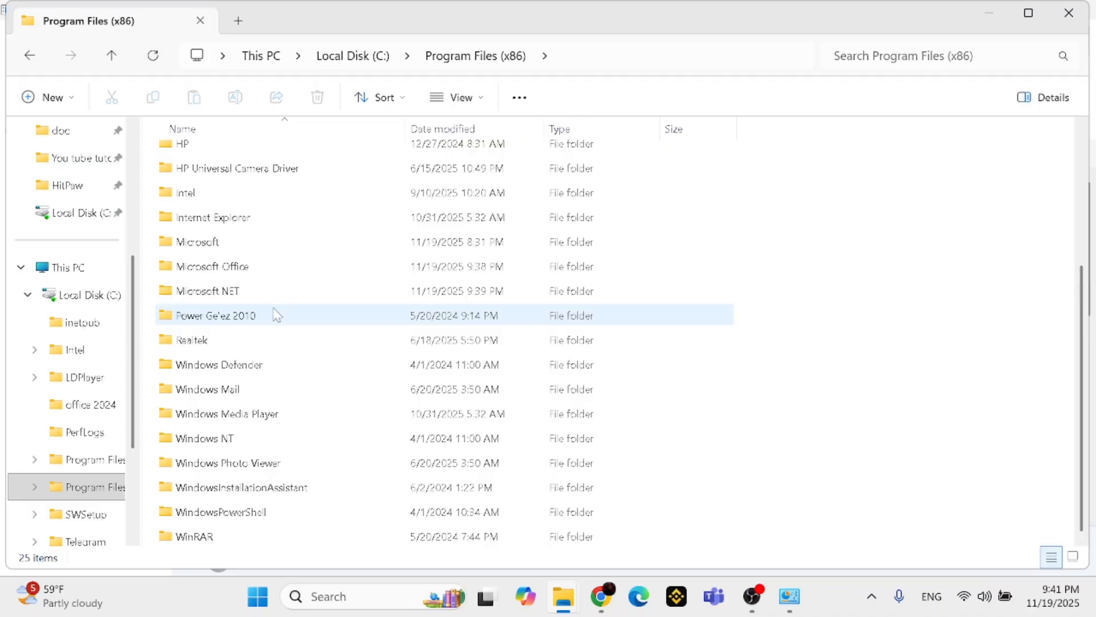
pyautogui.doubleClick(257, 268)
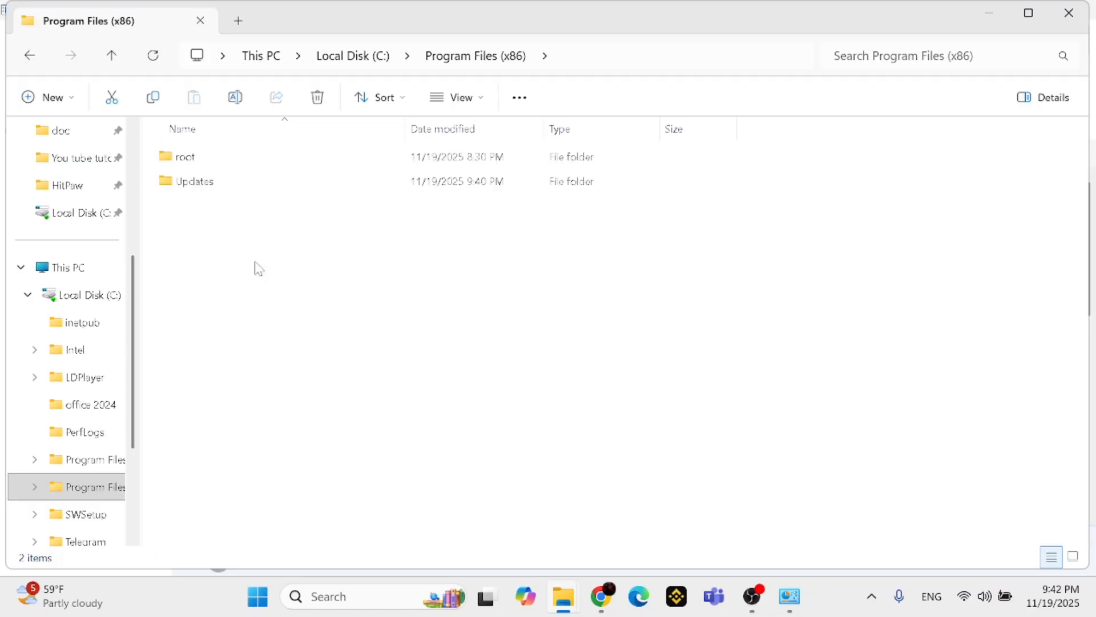
pyautogui.click(111, 56)
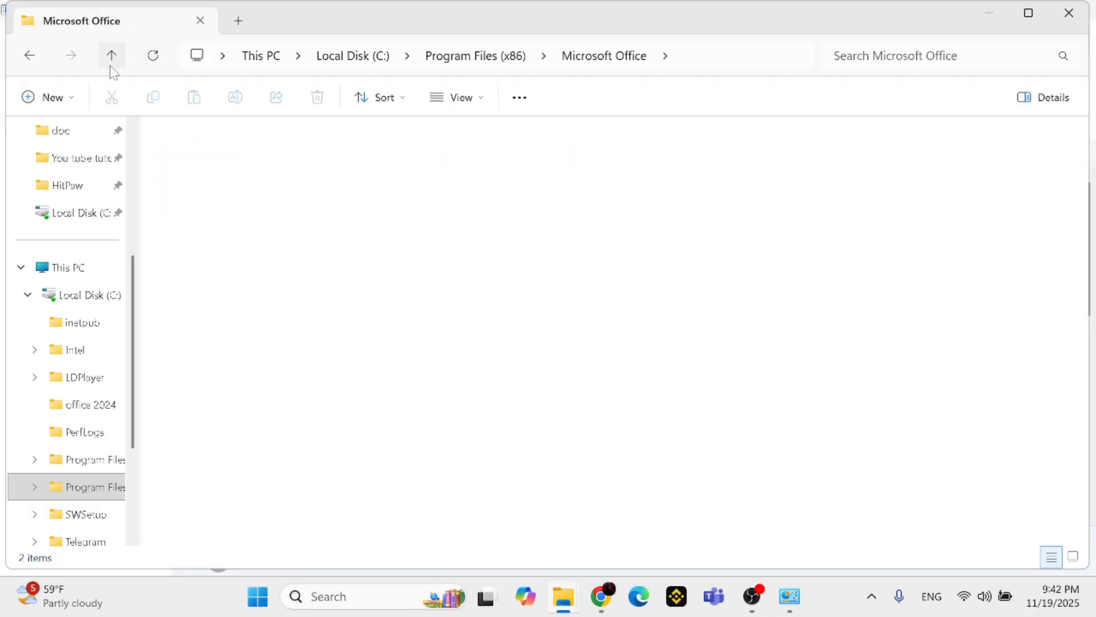
pyautogui.click(111, 67)
pyautogui.click(111, 67)
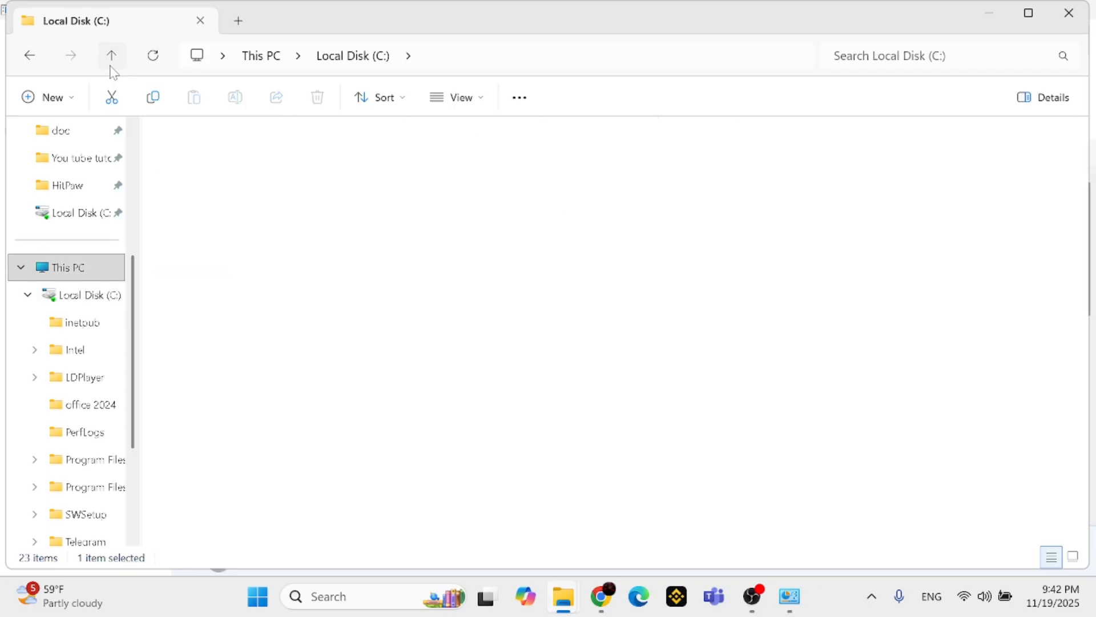
pyautogui.click(111, 67)
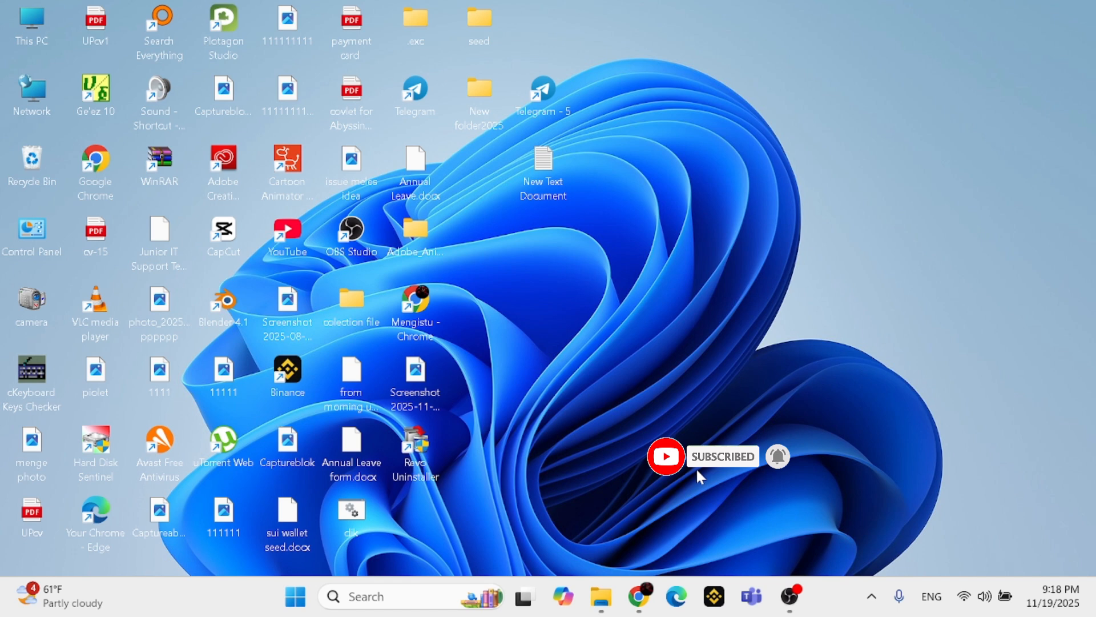
# Switch to Google Chrome, search for "office customization tool" and open the Office Customization Tool deployment settings page
pyautogui.moveTo(640, 596)
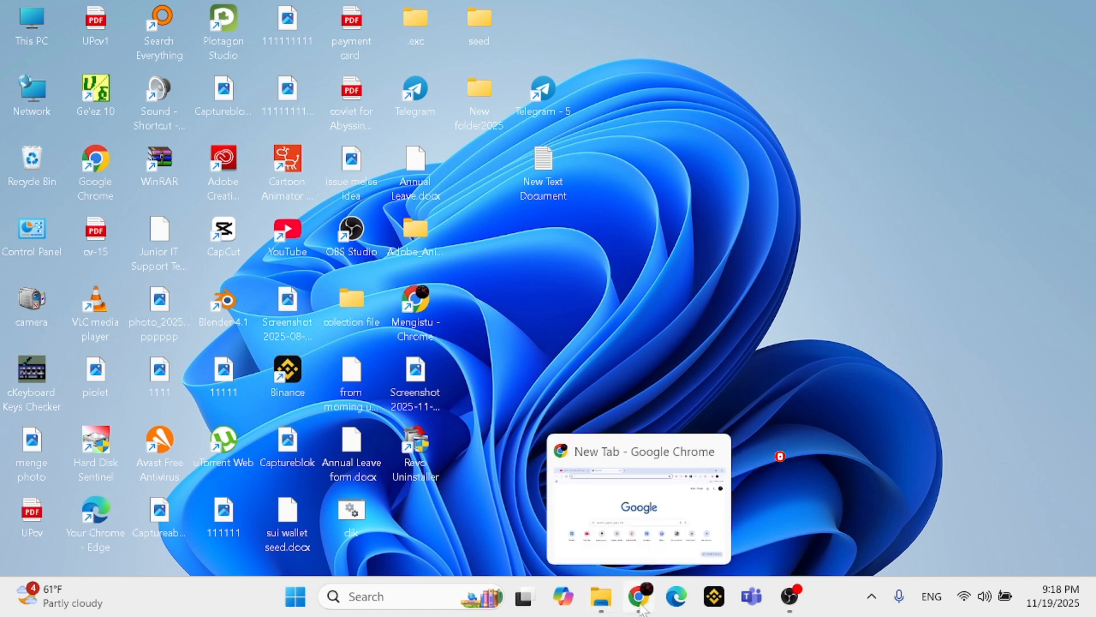
pyautogui.click(644, 533)
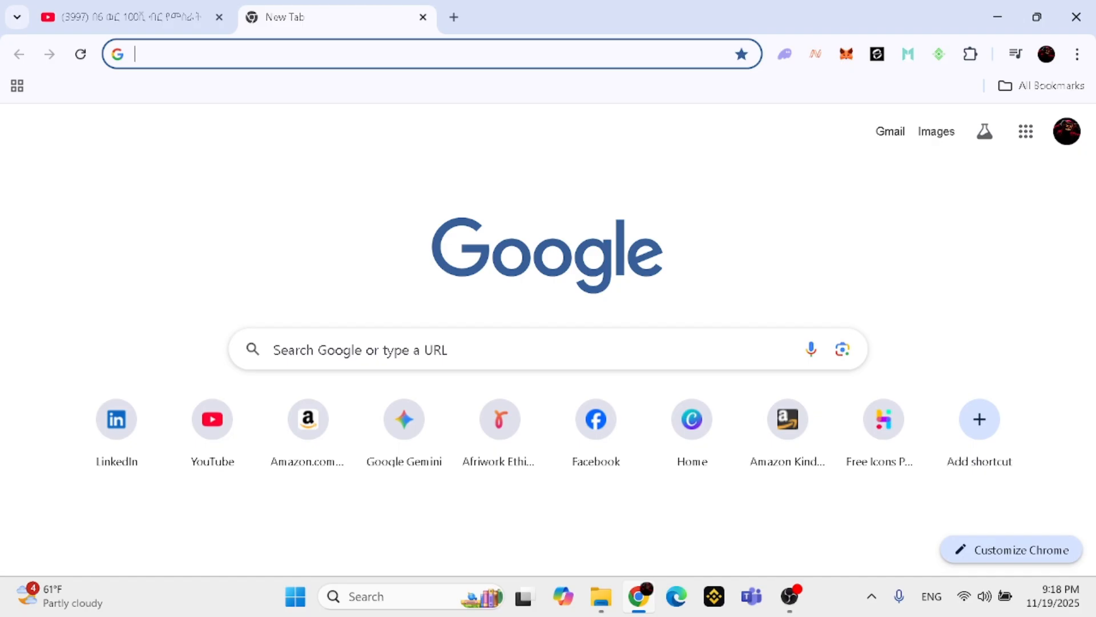
pyautogui.write('o')
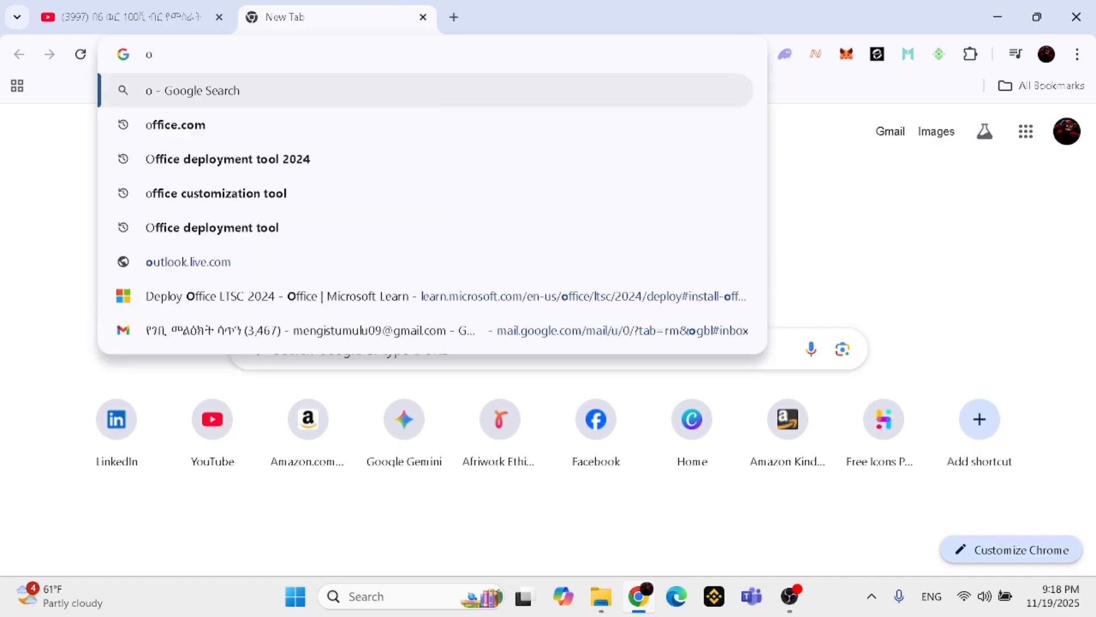
pyautogui.write('ffice.com')
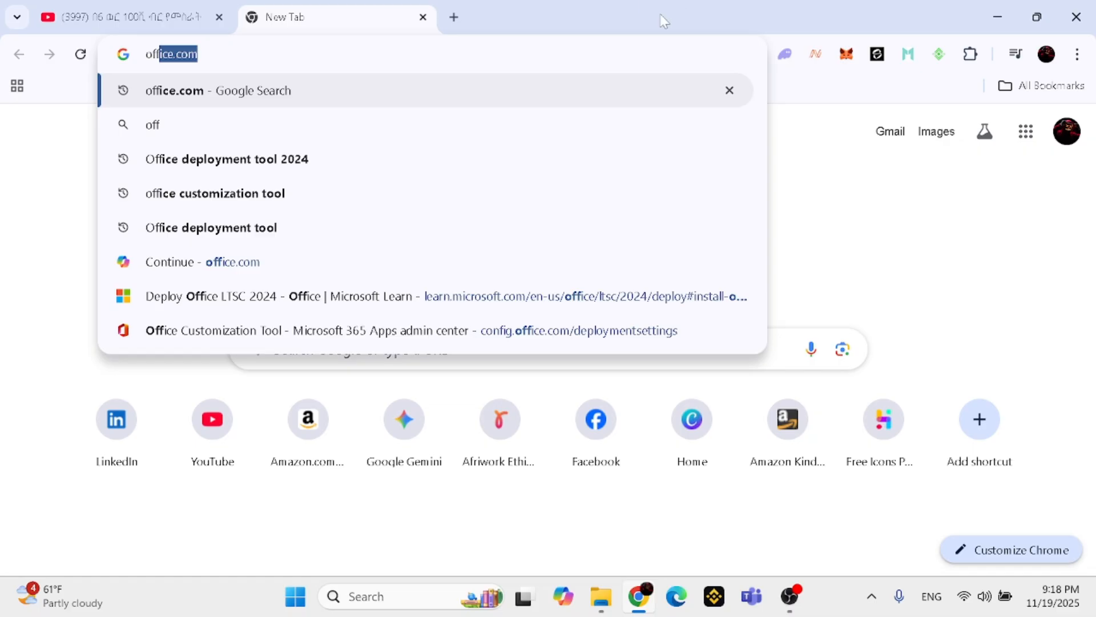
pyautogui.click(289, 188)
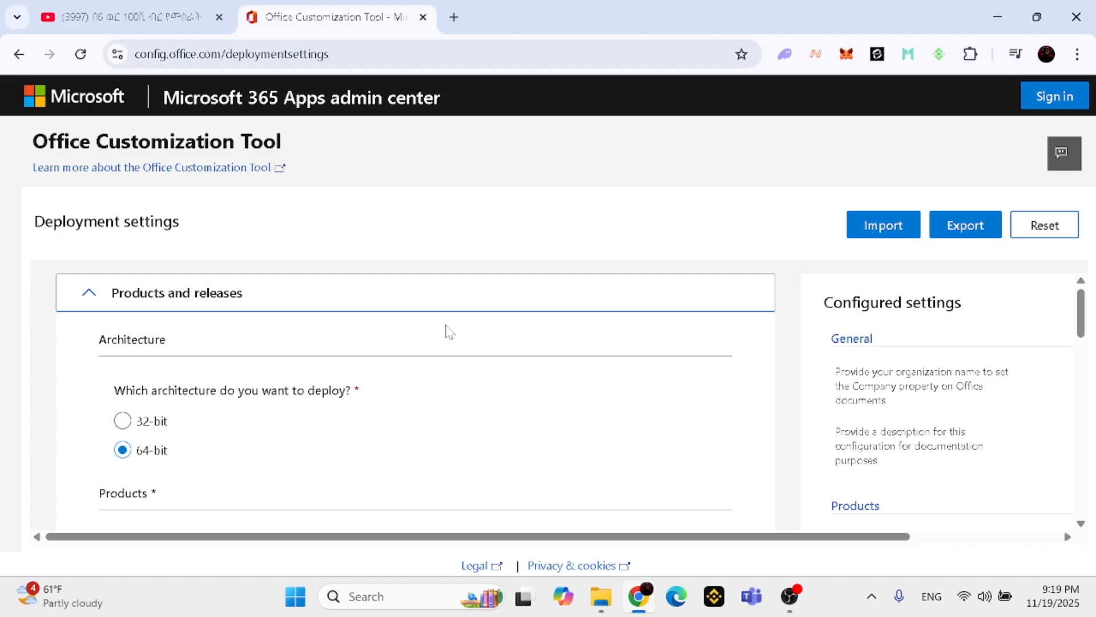
pyautogui.scroll(-1, 448, 334)
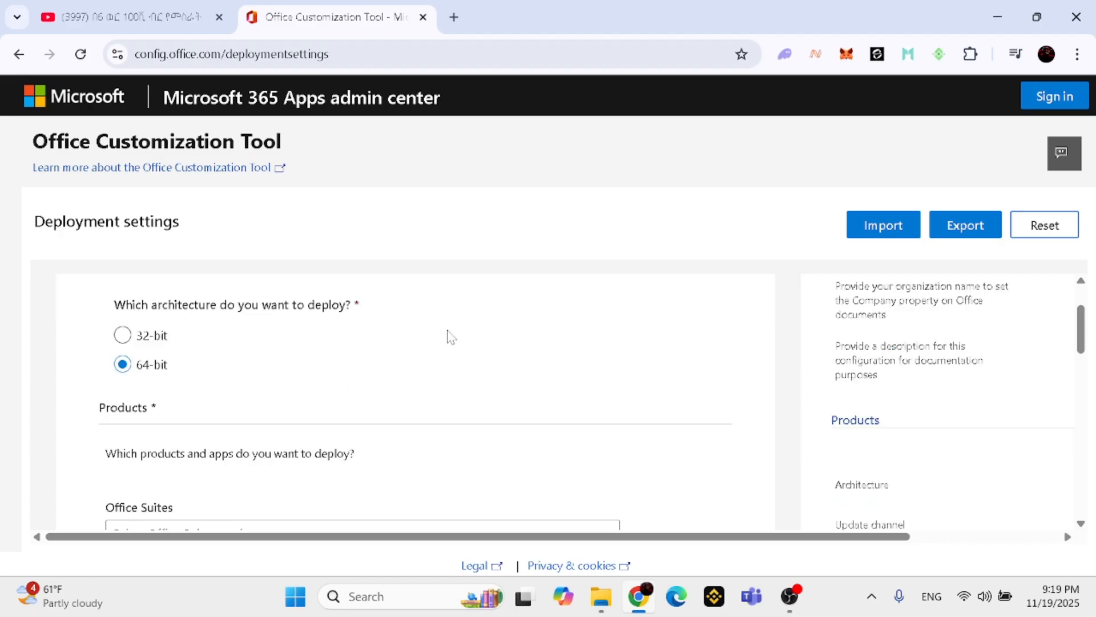
pyautogui.scroll(1, 448, 334)
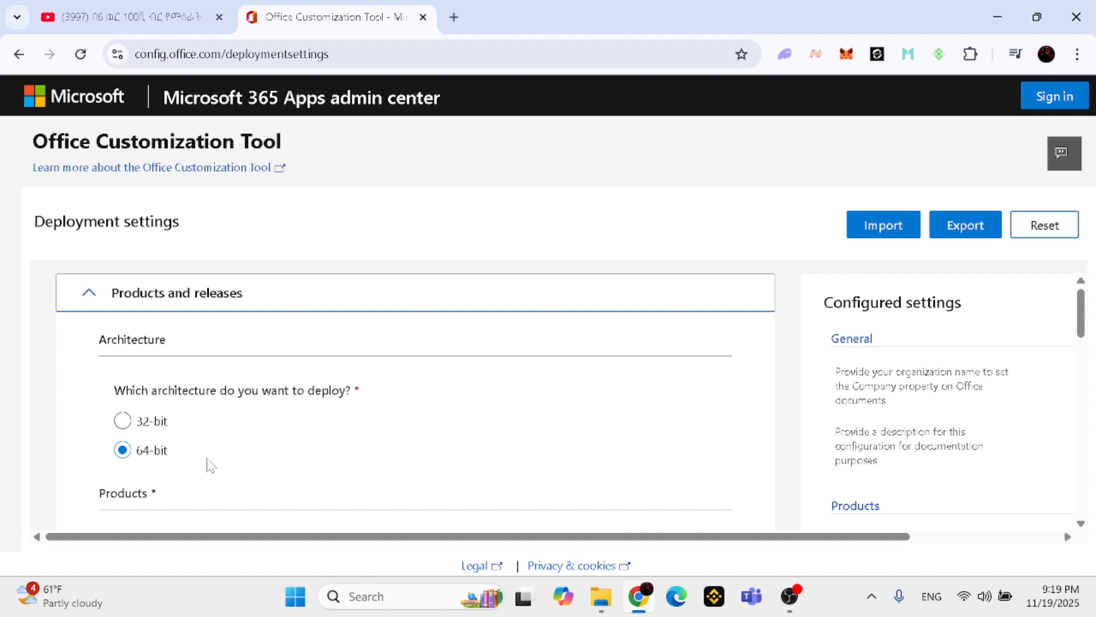
# Choose Office LTSC Professional Plus 2024 - Volume License as the Office suite for the 64-bit deployment
pyautogui.scroll(-1, 229, 457)
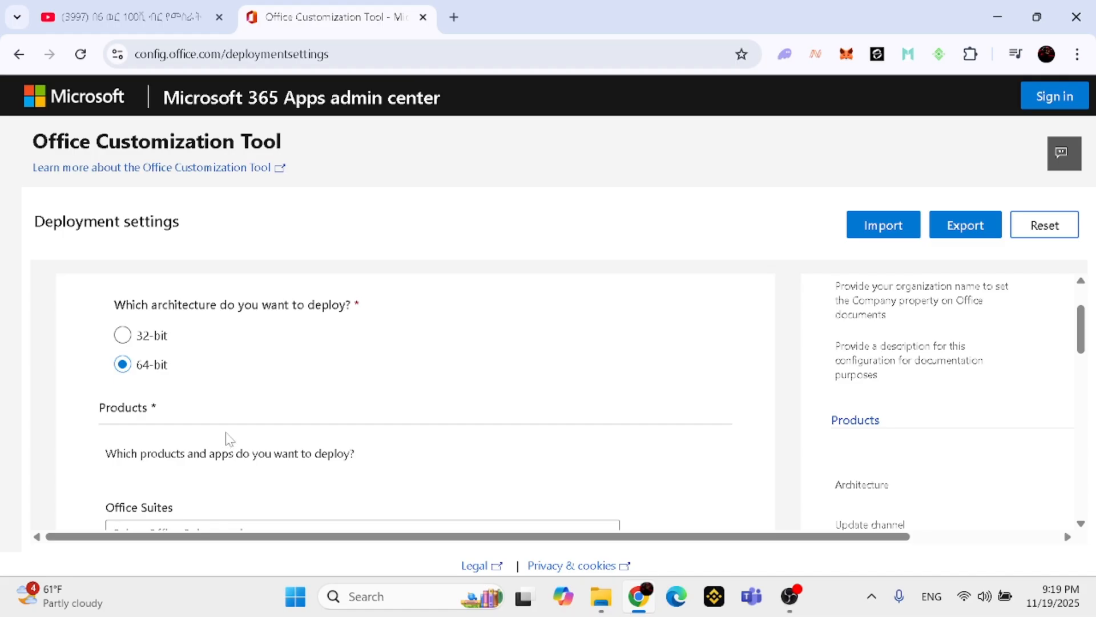
pyautogui.scroll(1, 229, 438)
pyautogui.scroll(-1, 229, 438)
pyautogui.scroll(-1, 234, 395)
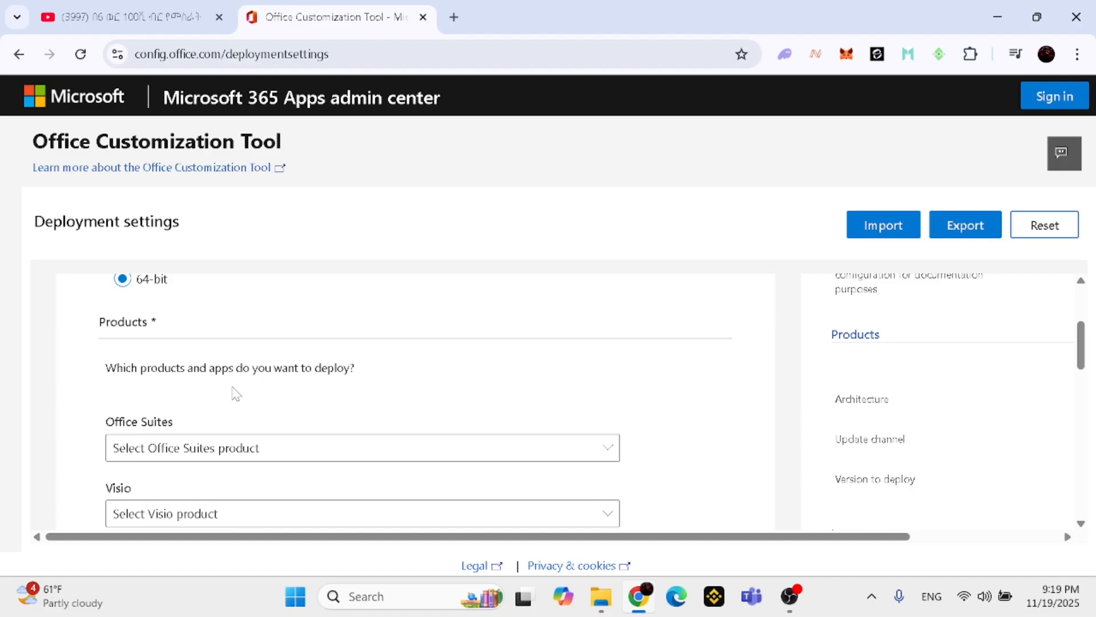
pyautogui.click(263, 450)
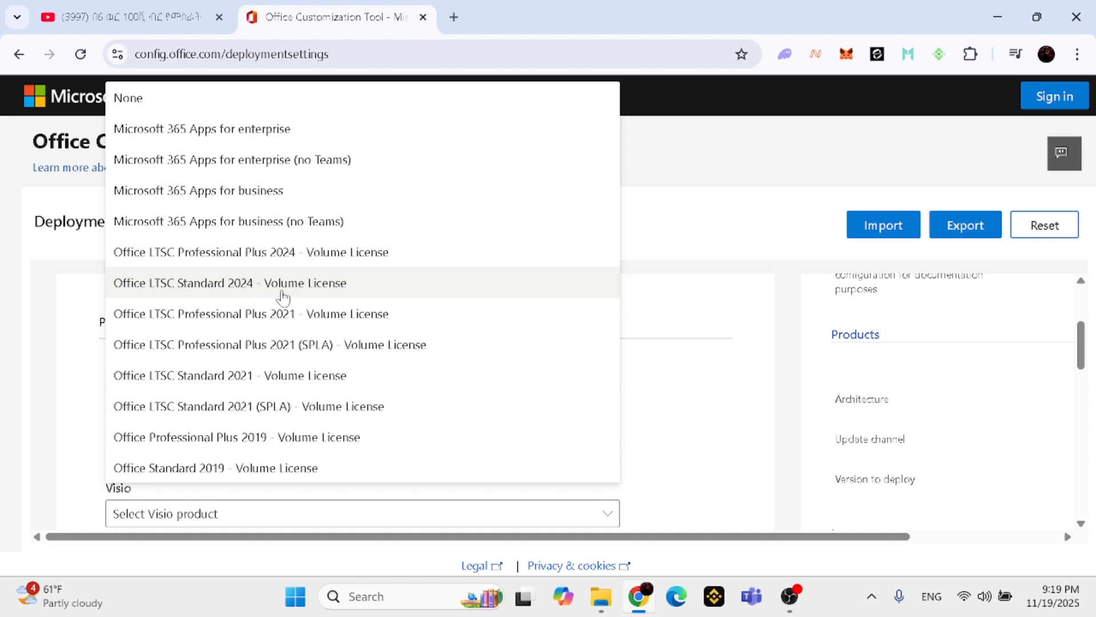
pyautogui.click(262, 257)
# Review the Visio, Project, additional product and update channel settings, and set the version to deploy to Latest
pyautogui.scroll(-4, 313, 383)
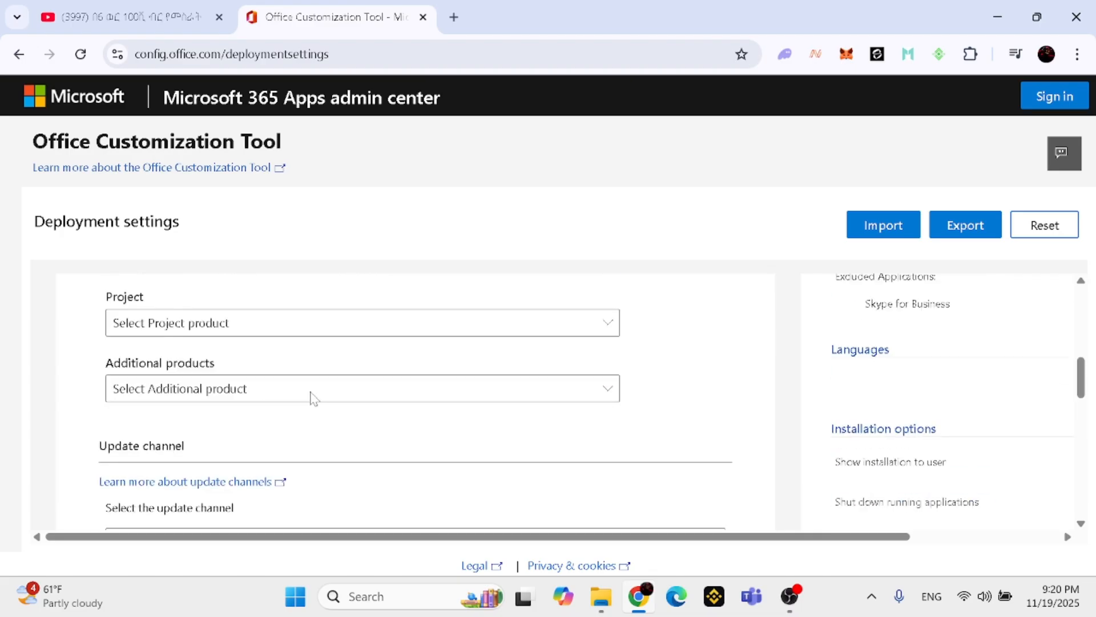
pyautogui.scroll(3, 310, 395)
pyautogui.scroll(-1, 295, 393)
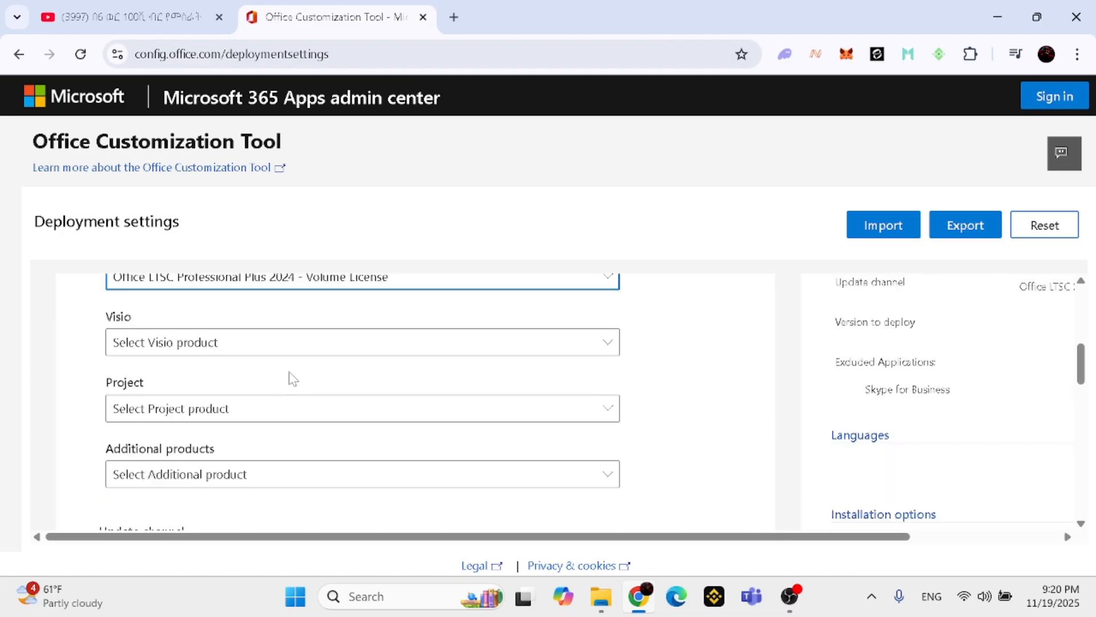
pyautogui.scroll(-3, 292, 378)
pyautogui.scroll(-2, 291, 377)
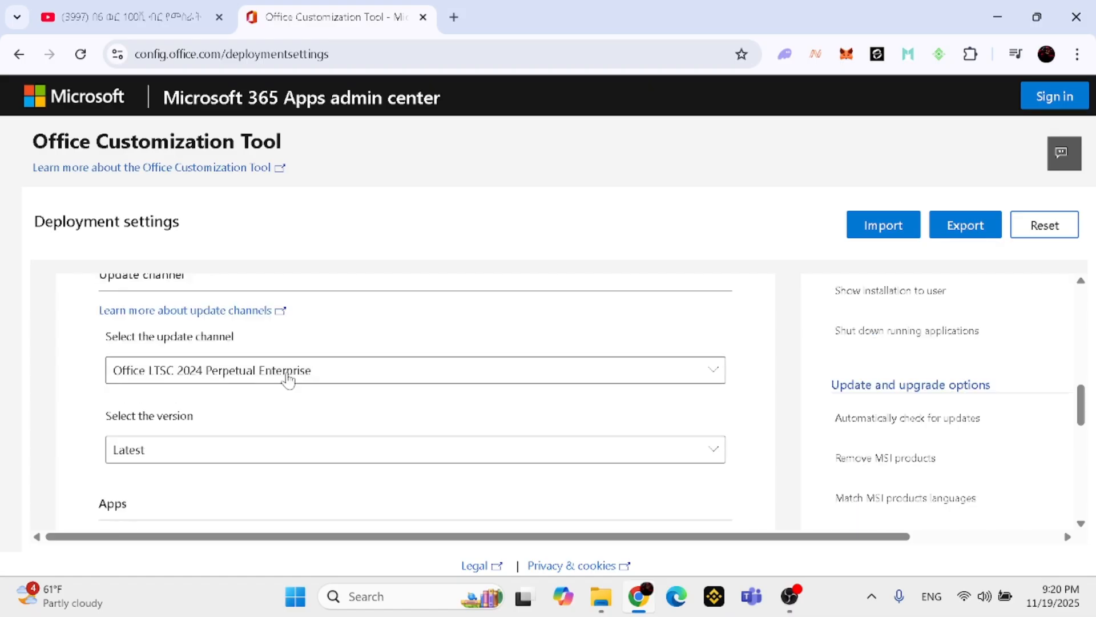
pyautogui.scroll(1, 228, 323)
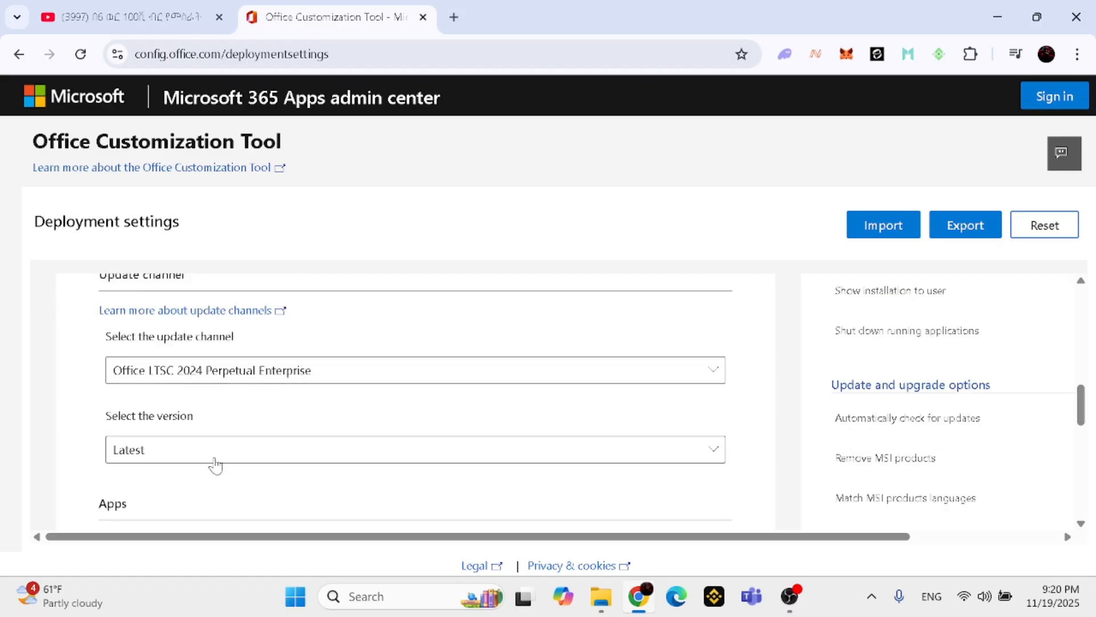
pyautogui.scroll(-1, 207, 451)
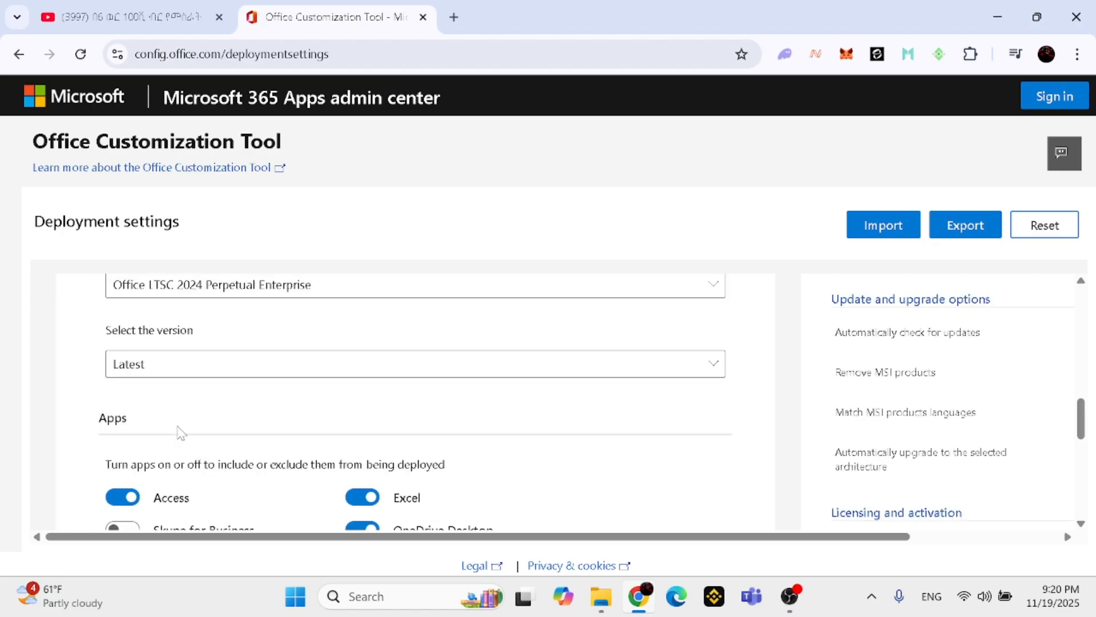
pyautogui.click(190, 368)
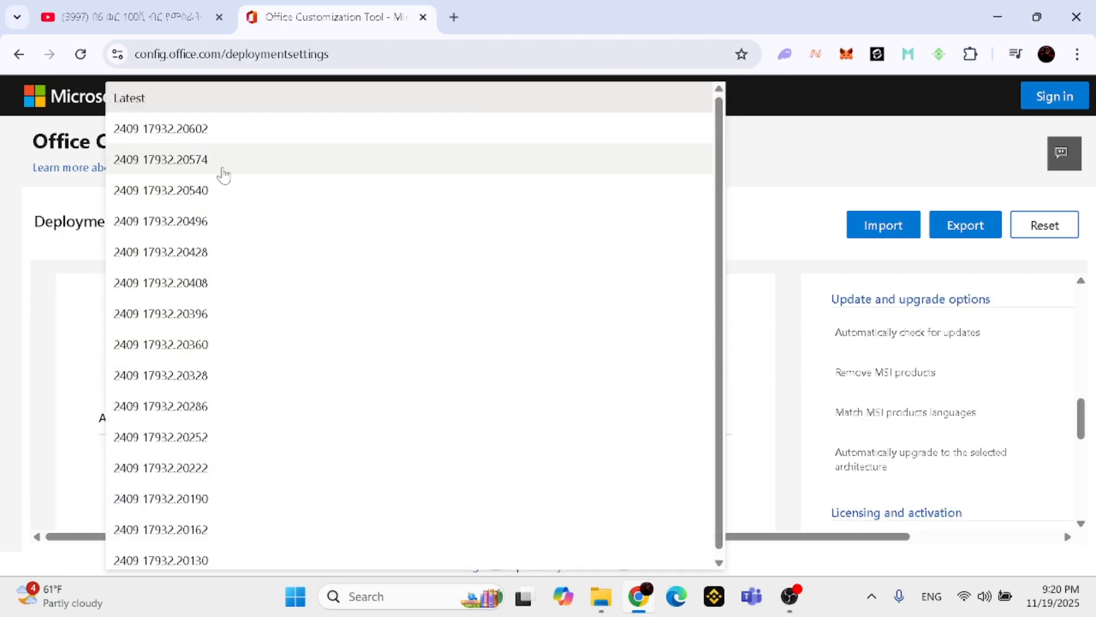
pyautogui.click(192, 100)
# Exclude Access, OneNote, OneDrive Desktop, Outlook (classic) and Publisher from the deployment and continue to the Language section
pyautogui.scroll(-2, 214, 390)
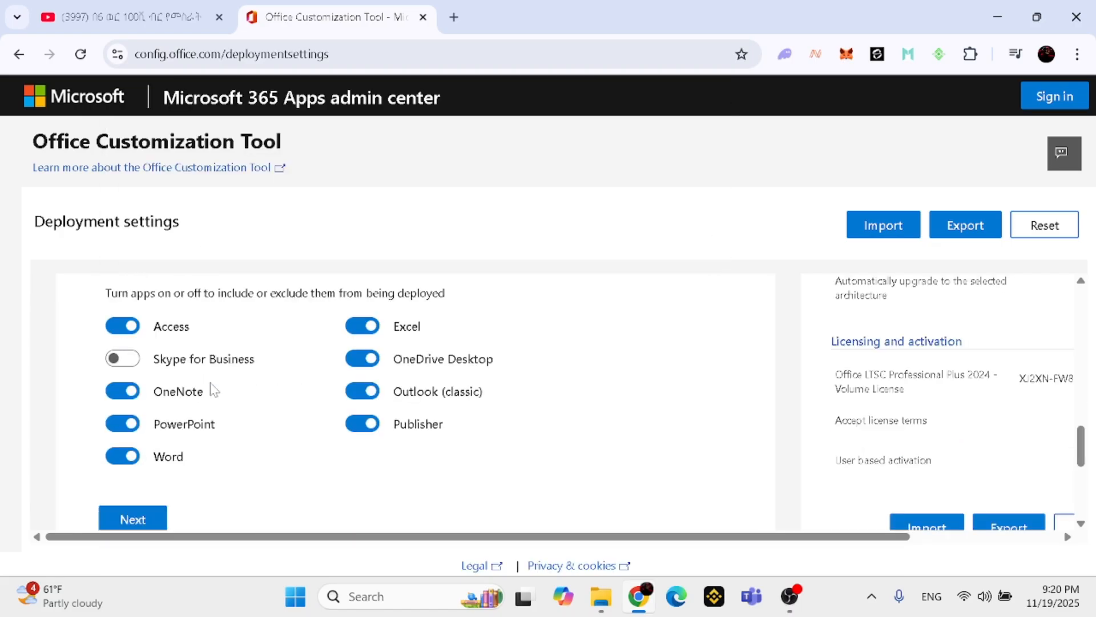
pyautogui.scroll(1, 214, 388)
pyautogui.scroll(-1, 217, 391)
pyautogui.click(126, 330)
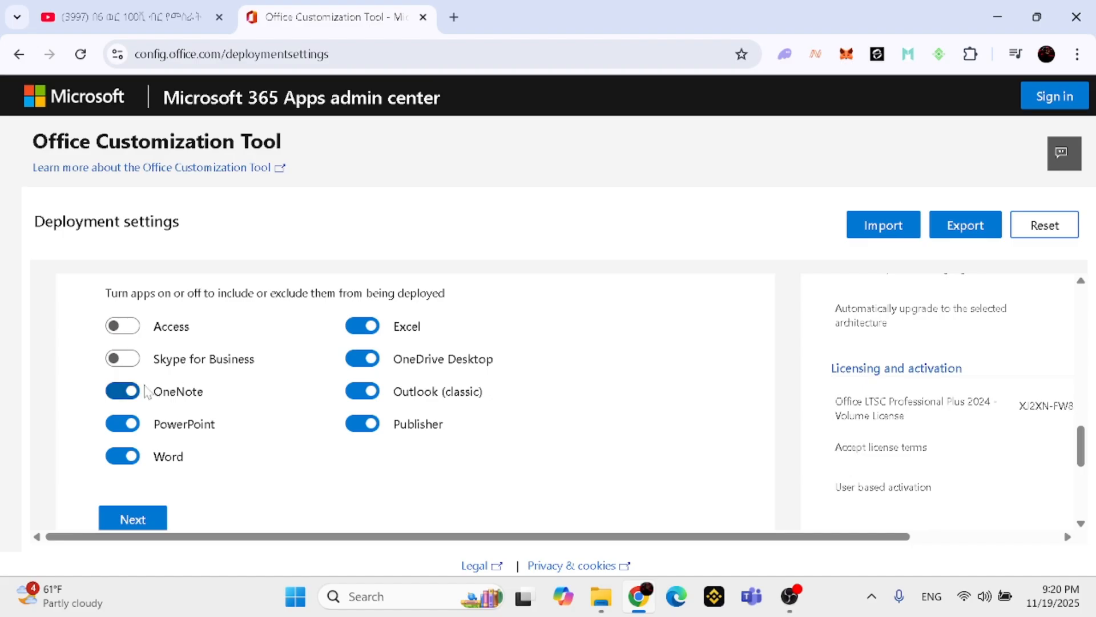
pyautogui.click(128, 390)
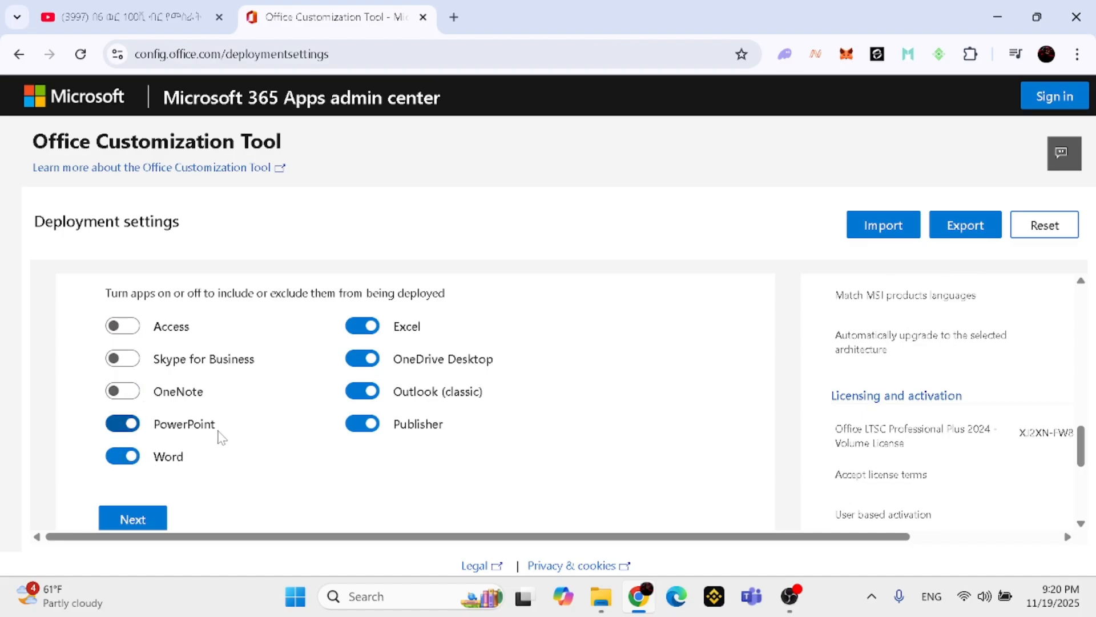
pyautogui.click(365, 358)
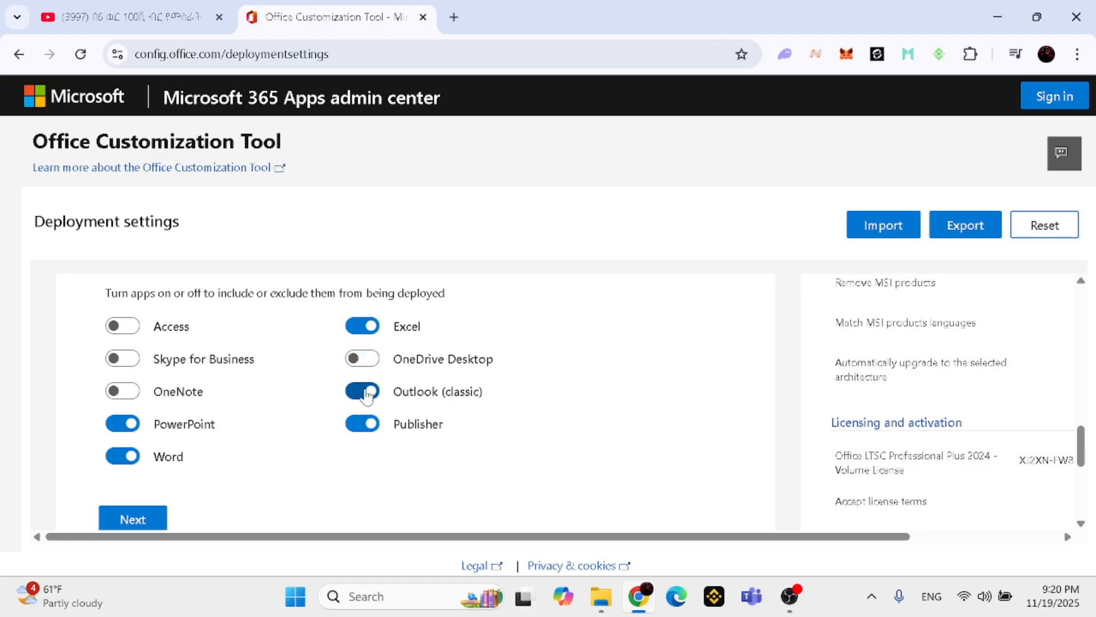
pyautogui.click(365, 391)
pyautogui.click(362, 423)
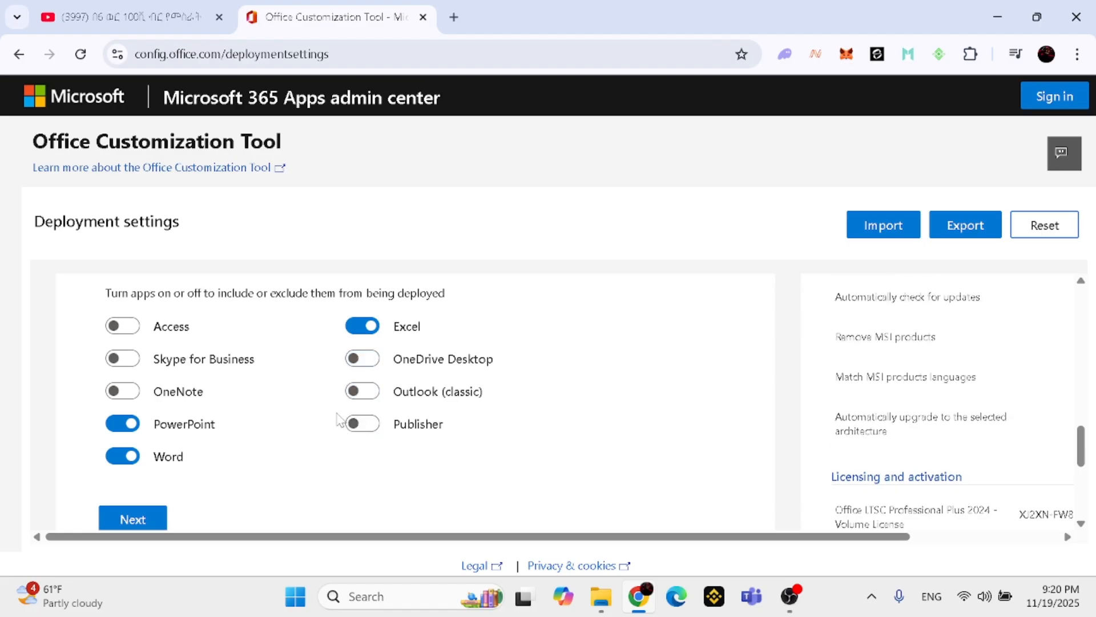
pyautogui.scroll(-1, 351, 403)
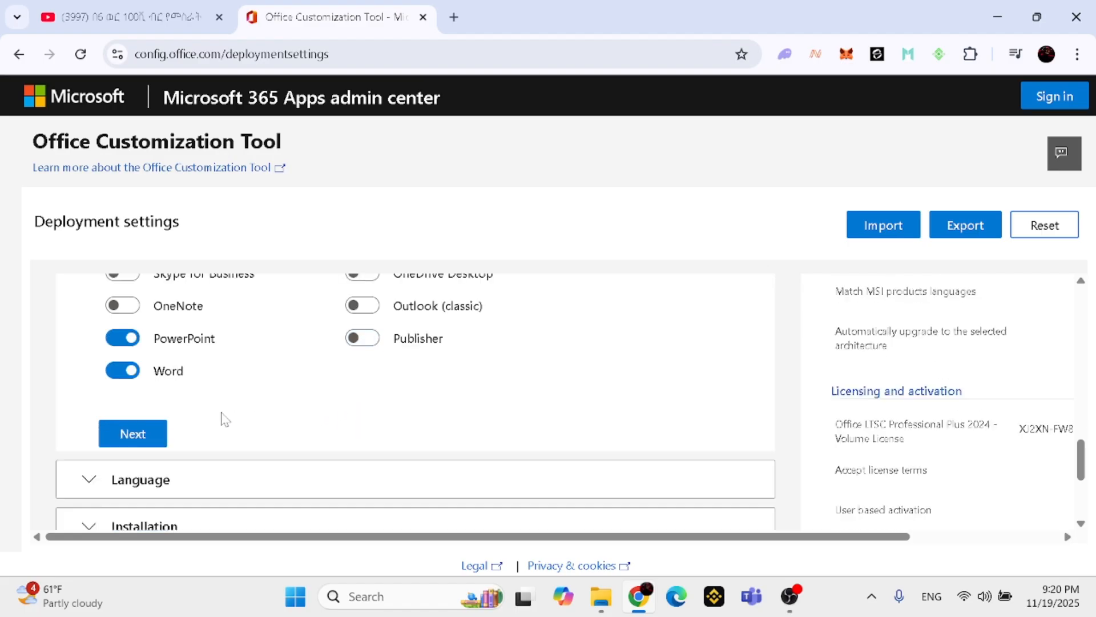
pyautogui.click(144, 434)
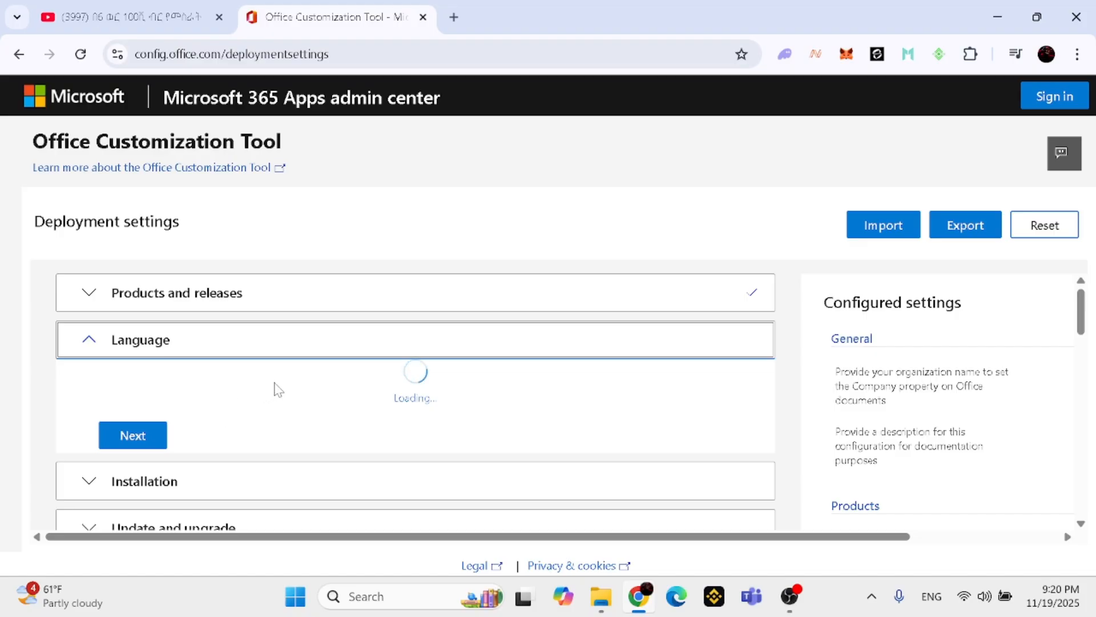
# Set the primary language to English (United States) and continue to the Installation section
pyautogui.scroll(-1, 286, 372)
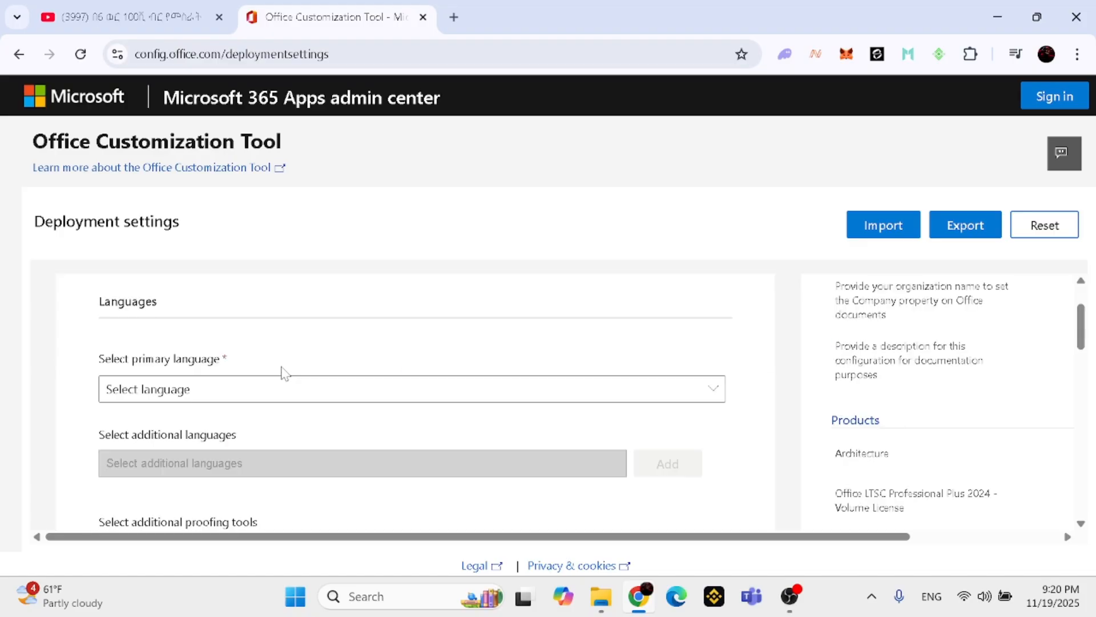
pyautogui.click(351, 389)
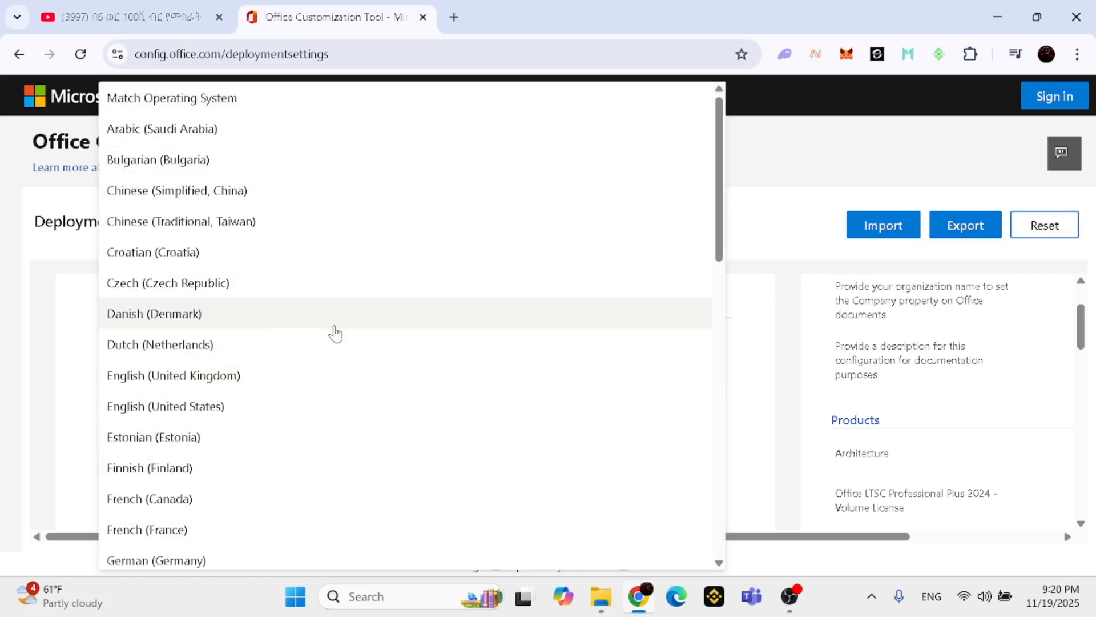
pyautogui.click(239, 418)
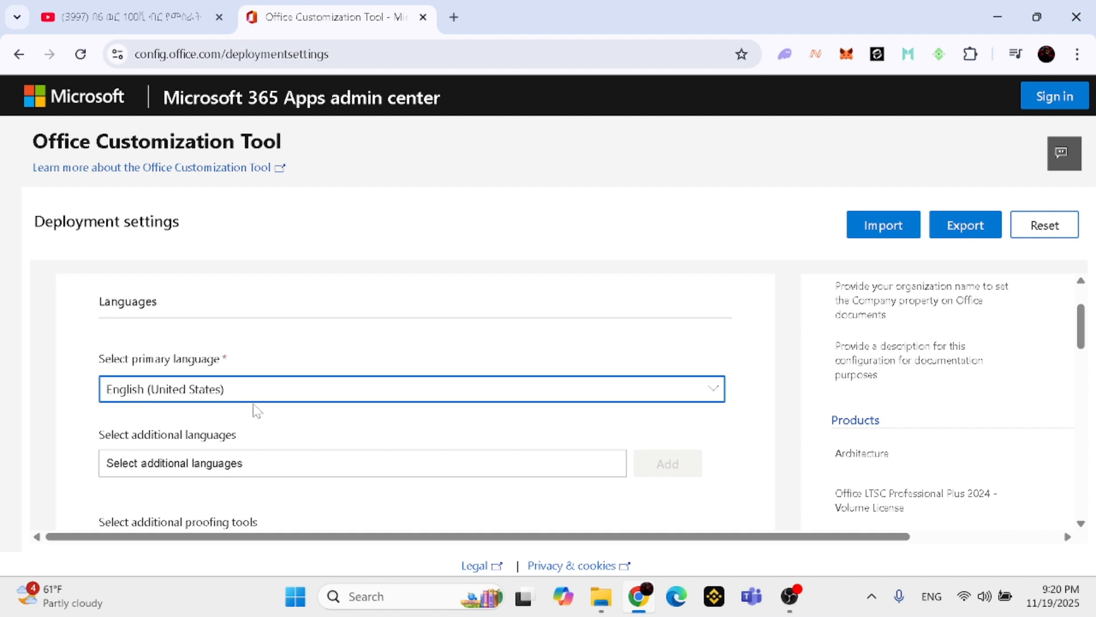
pyautogui.scroll(-3, 256, 408)
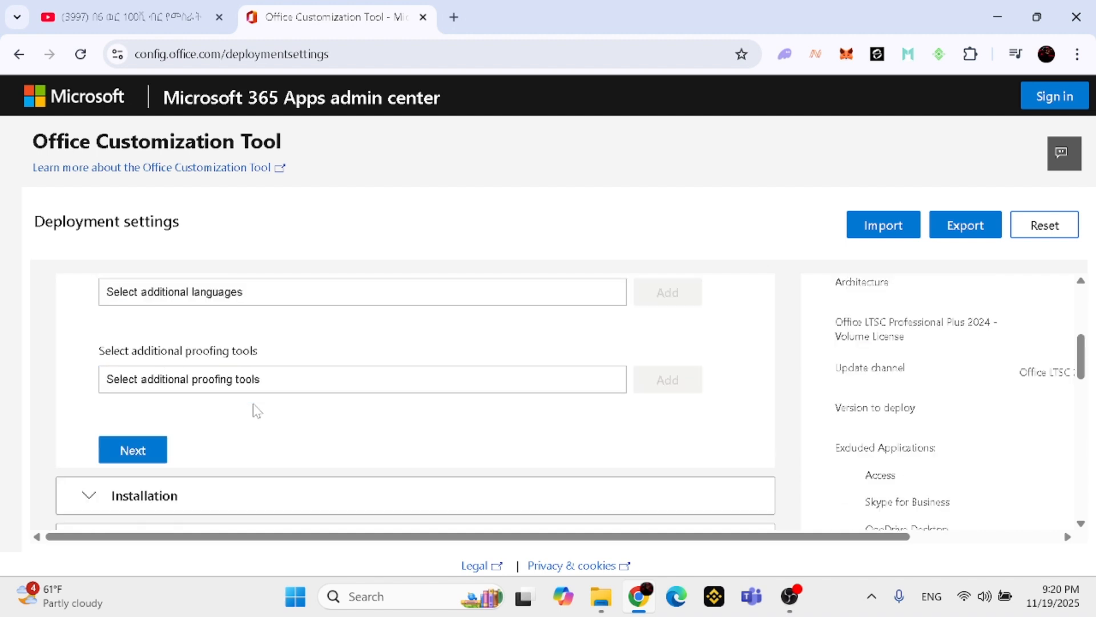
pyautogui.click(142, 448)
# Try Local source as the installation source, return to Office Content Delivery Network (CDN), and continue to the Update and upgrade section
pyautogui.scroll(-3, 217, 415)
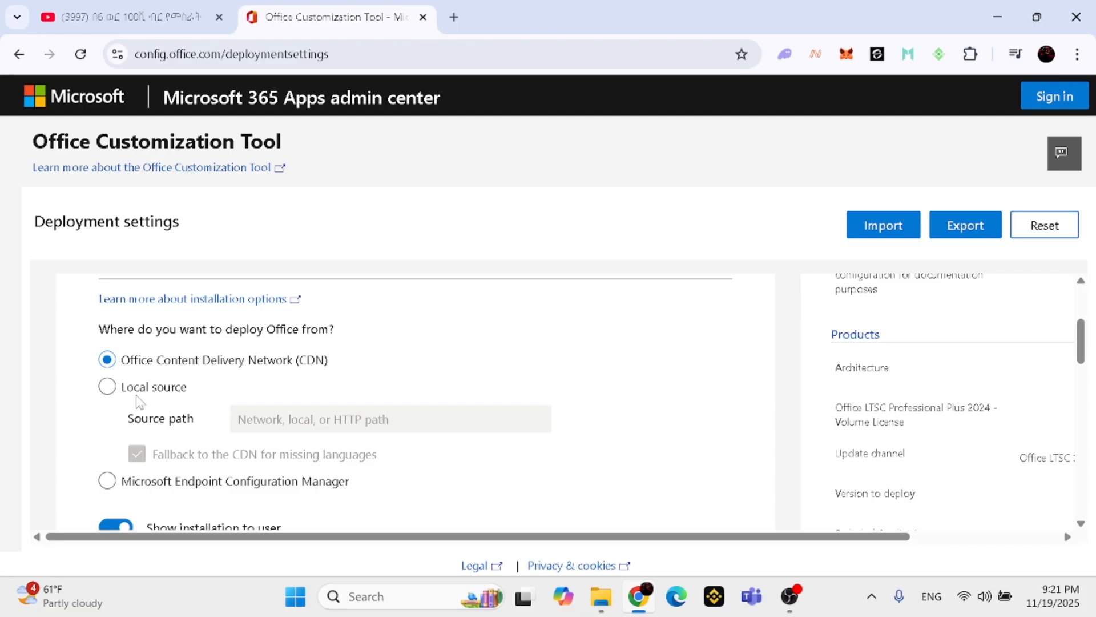
pyautogui.click(109, 387)
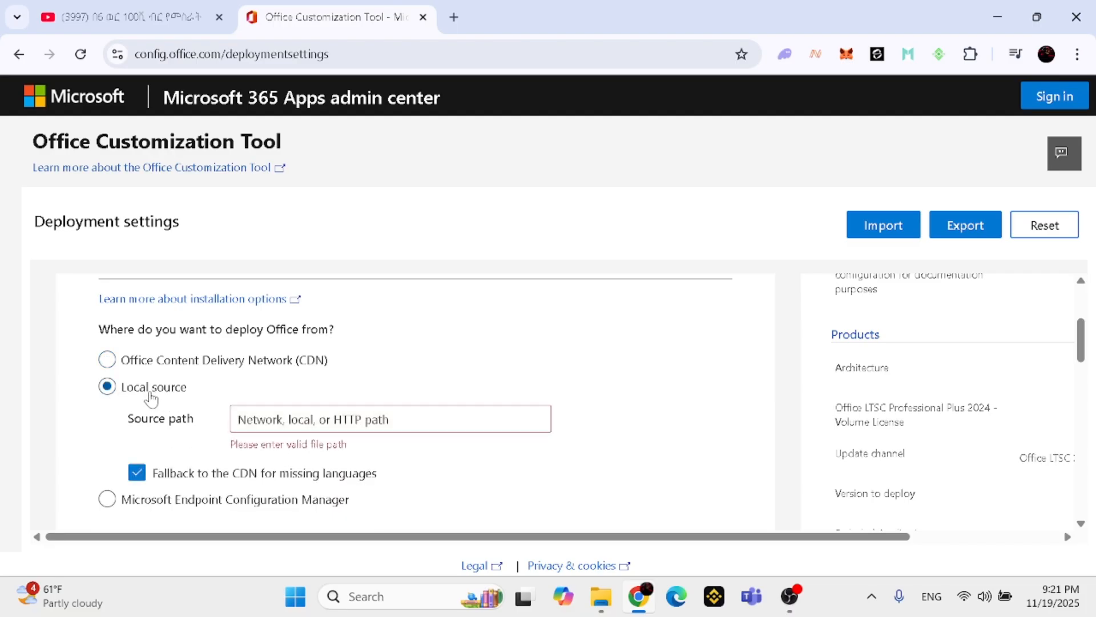
pyautogui.click(107, 360)
pyautogui.click(107, 386)
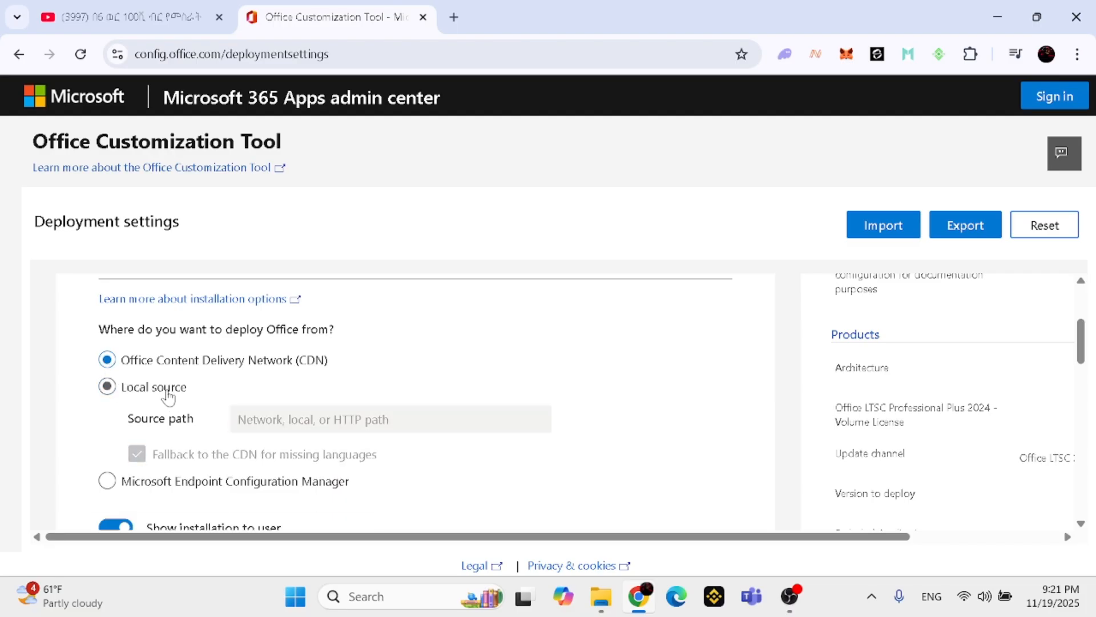
pyautogui.scroll(-1, 169, 396)
pyautogui.scroll(-2, 169, 396)
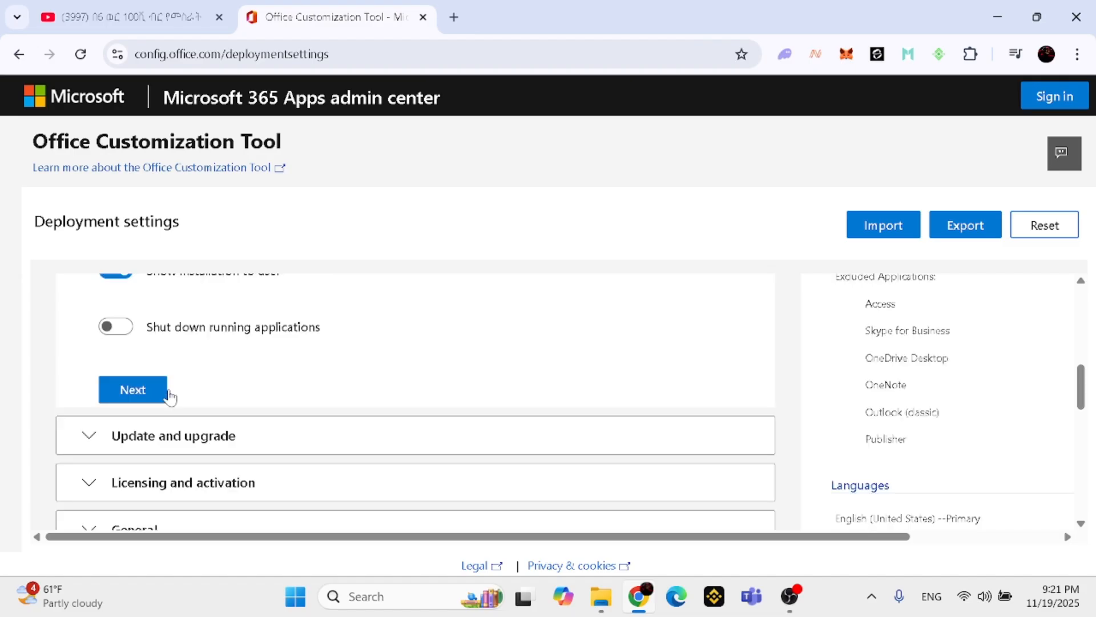
pyautogui.click(152, 394)
# Turn off uninstalling MSI versions of Office, including Visio and Project, and continue to the Licensing and activation section
pyautogui.scroll(-4, 172, 396)
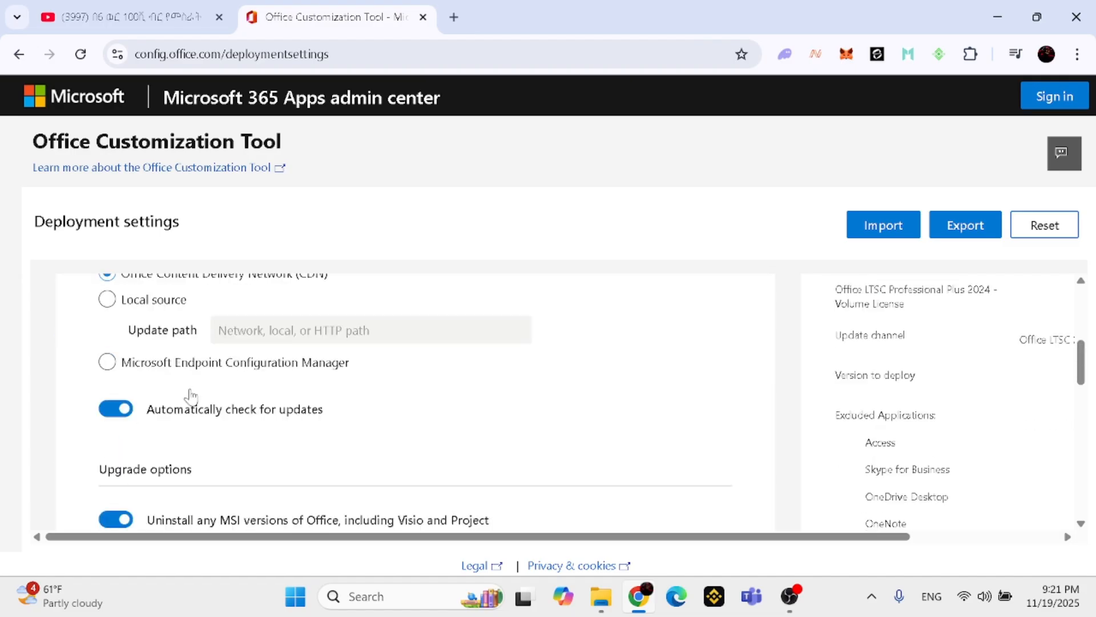
pyautogui.scroll(-3, 230, 408)
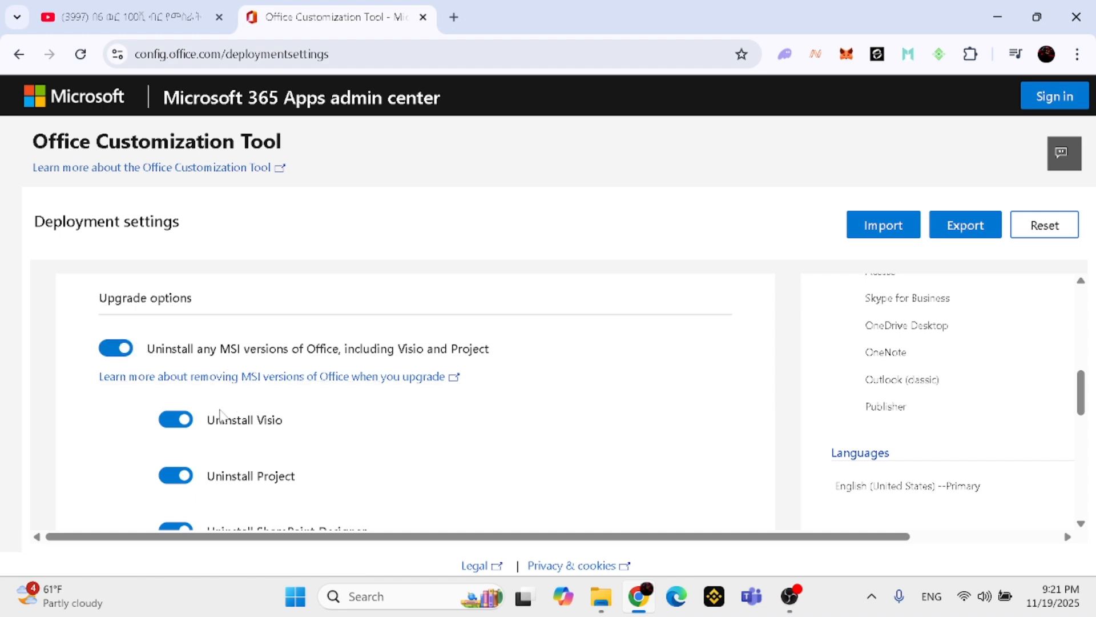
pyautogui.click(126, 354)
pyautogui.scroll(-4, 170, 371)
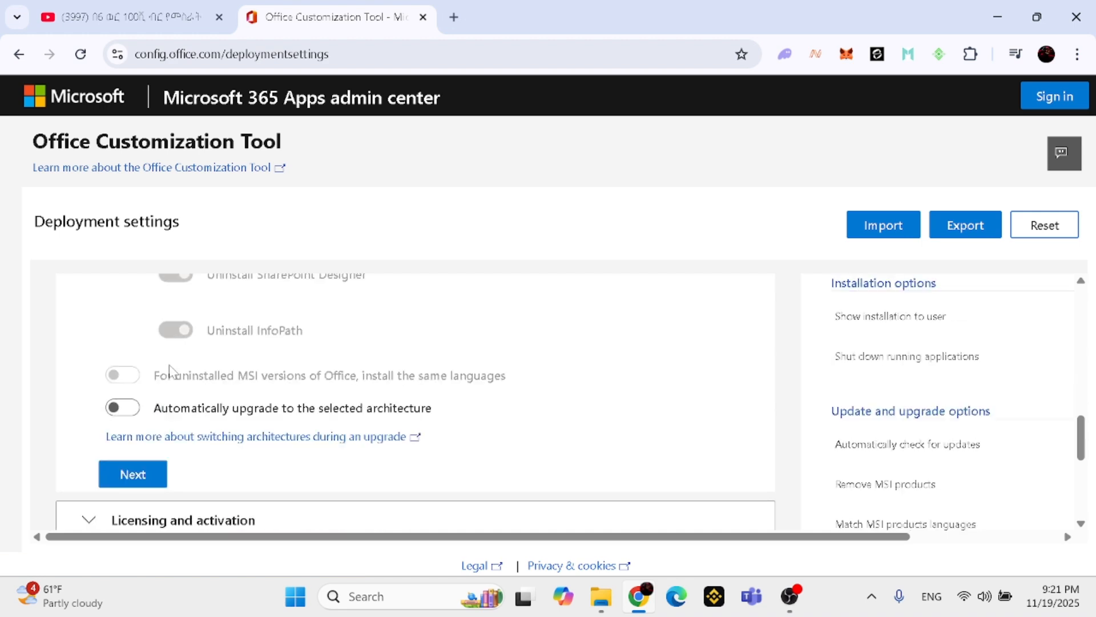
pyautogui.scroll(-1, 173, 375)
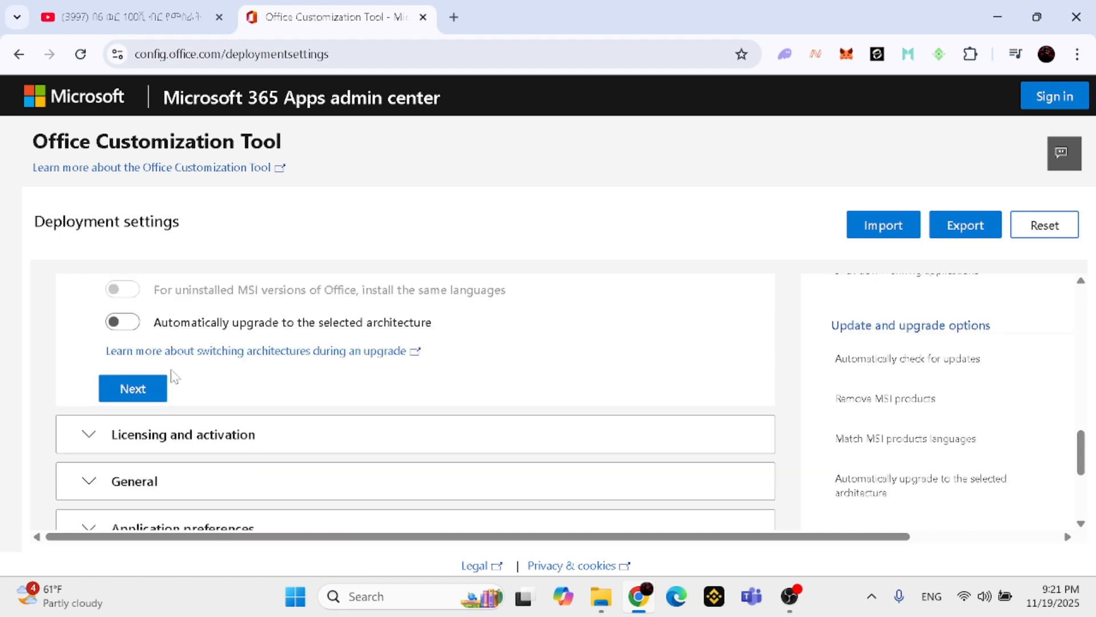
pyautogui.click(130, 391)
# Try MAK as the Office LTSC Professional Plus 2024 product key type, return to KMS, and continue to the General section
pyautogui.scroll(-3, 172, 392)
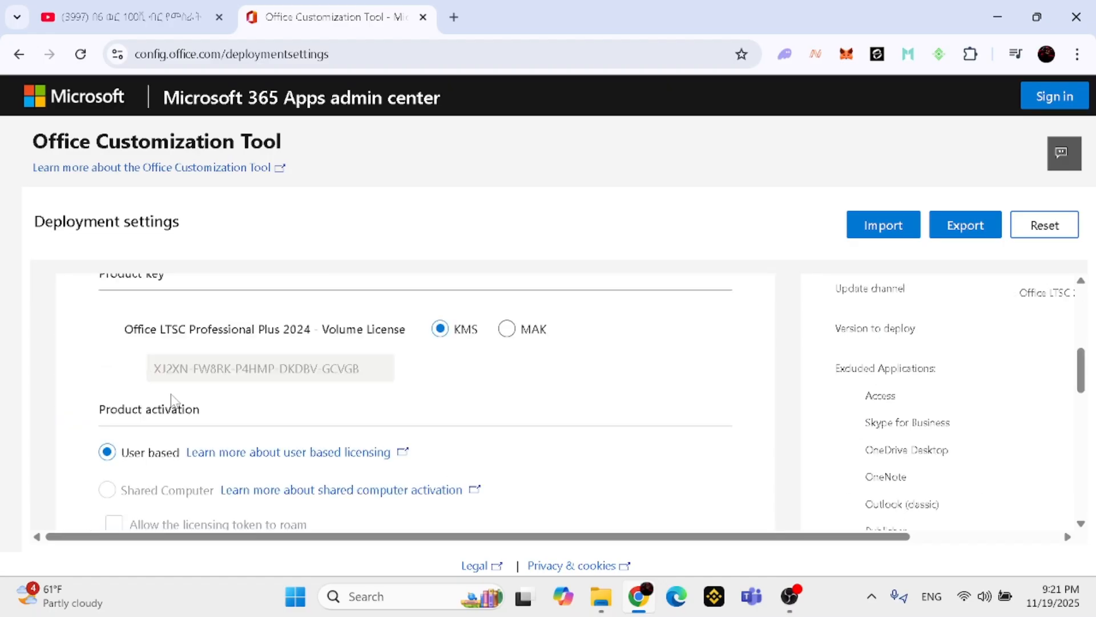
pyautogui.scroll(1, 190, 389)
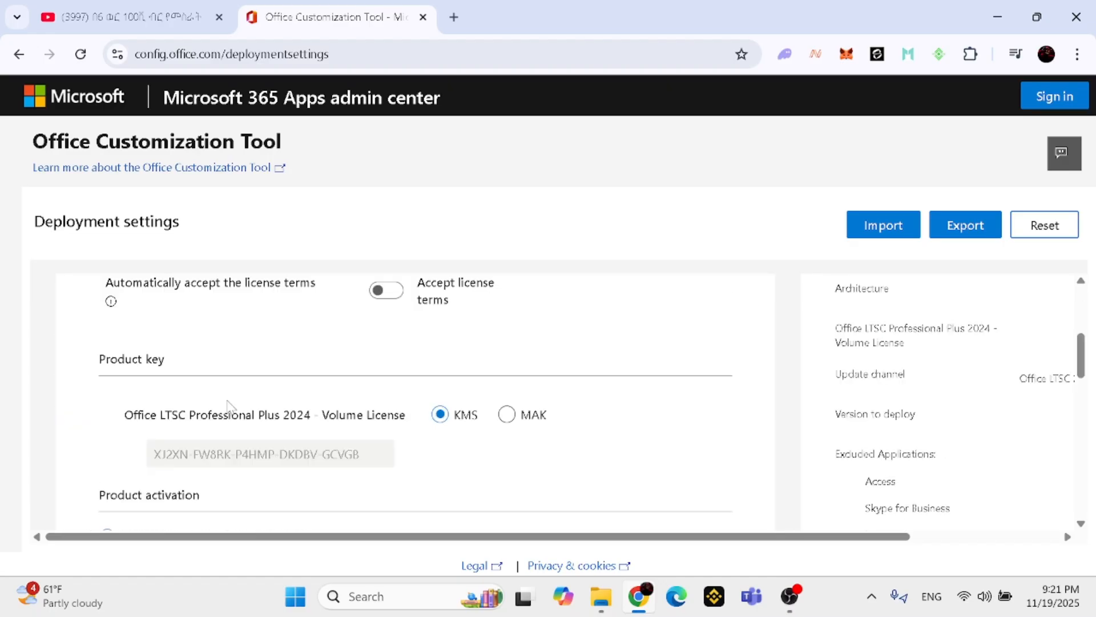
pyautogui.click(506, 415)
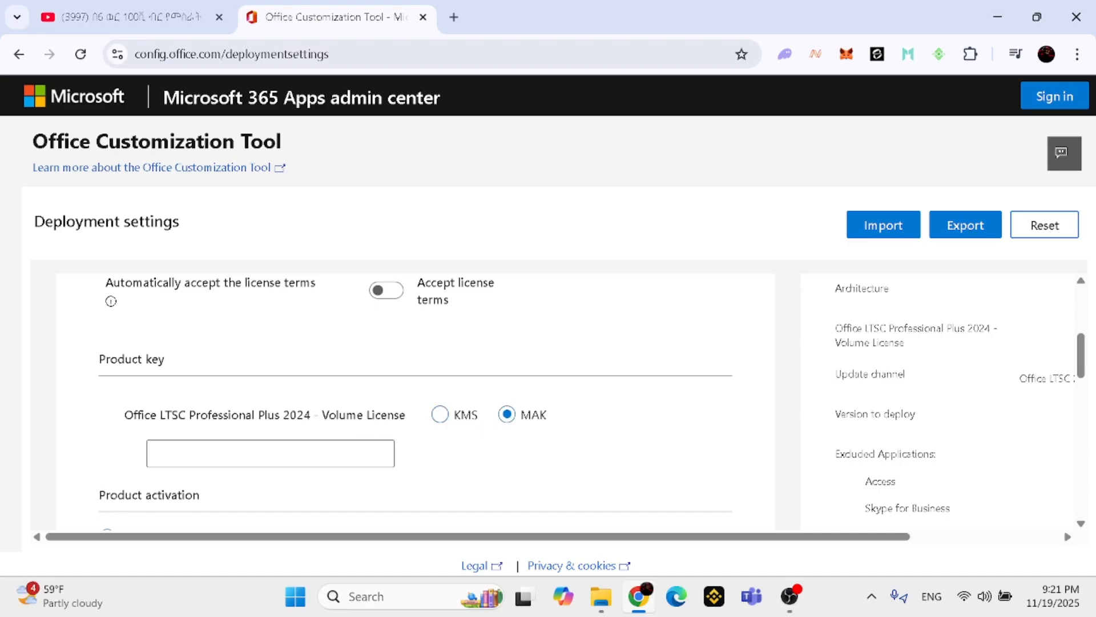
pyautogui.click(440, 415)
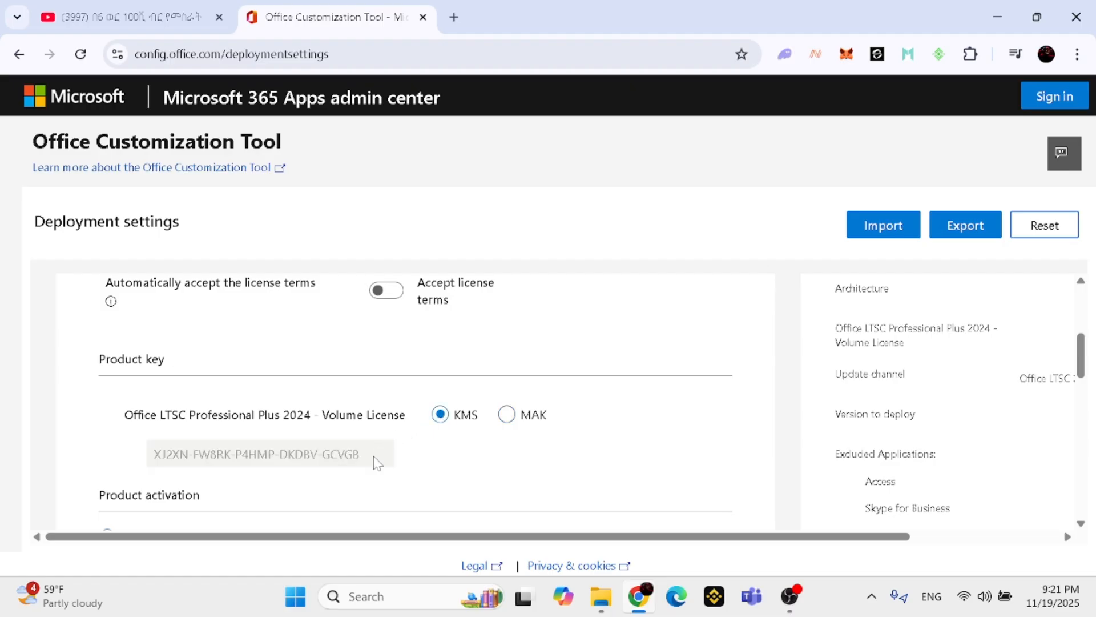
pyautogui.moveTo(355, 461); pyautogui.dragTo(152, 453)
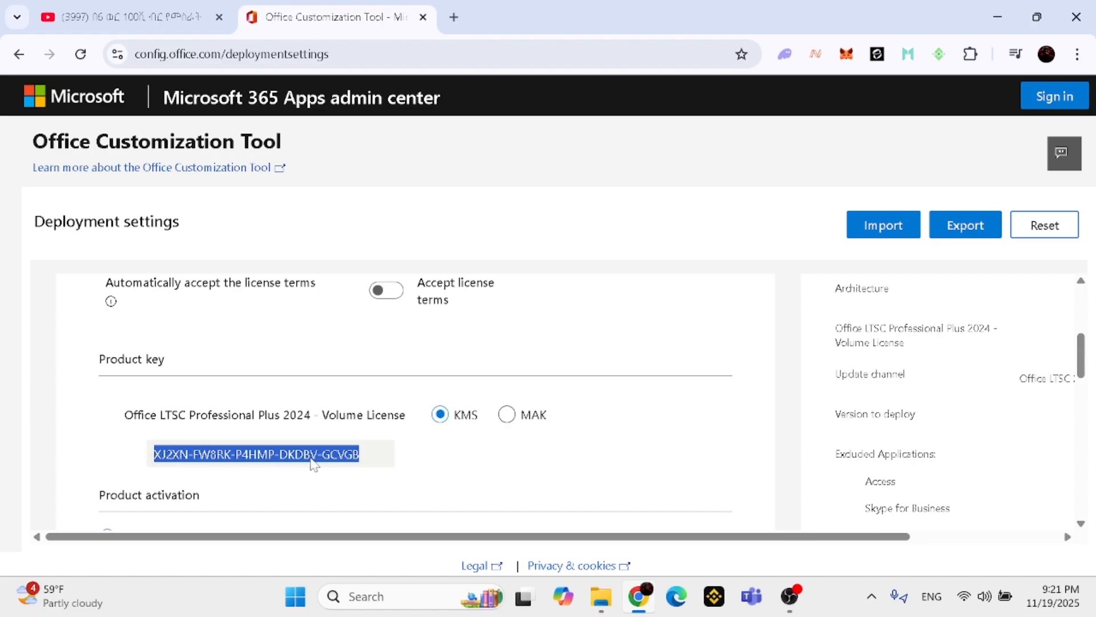
pyautogui.scroll(-4, 378, 451)
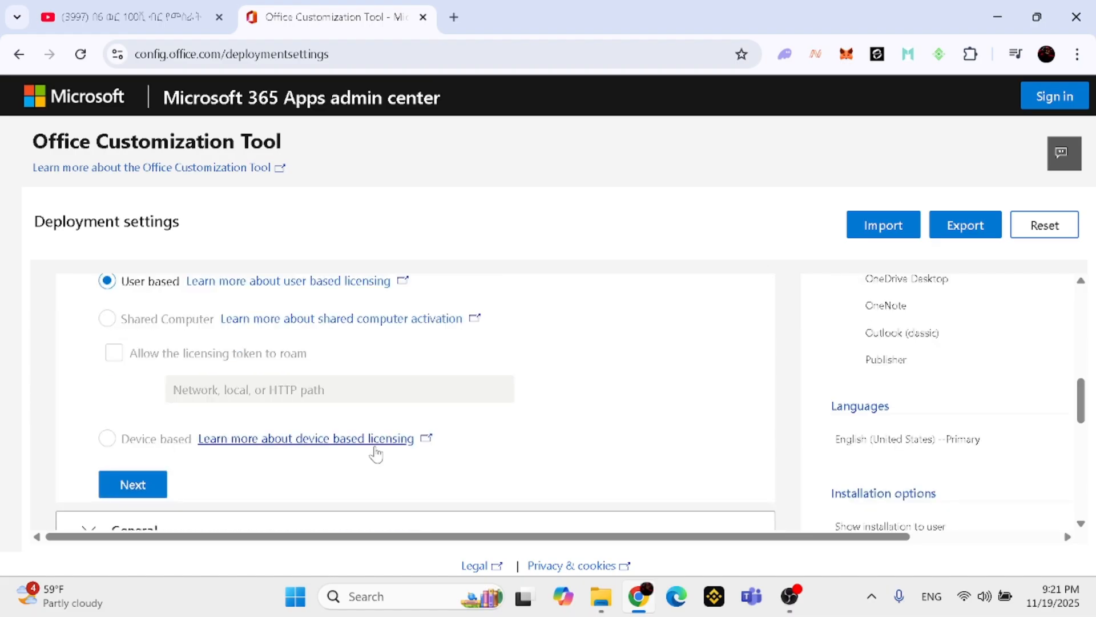
pyautogui.scroll(-1, 291, 428)
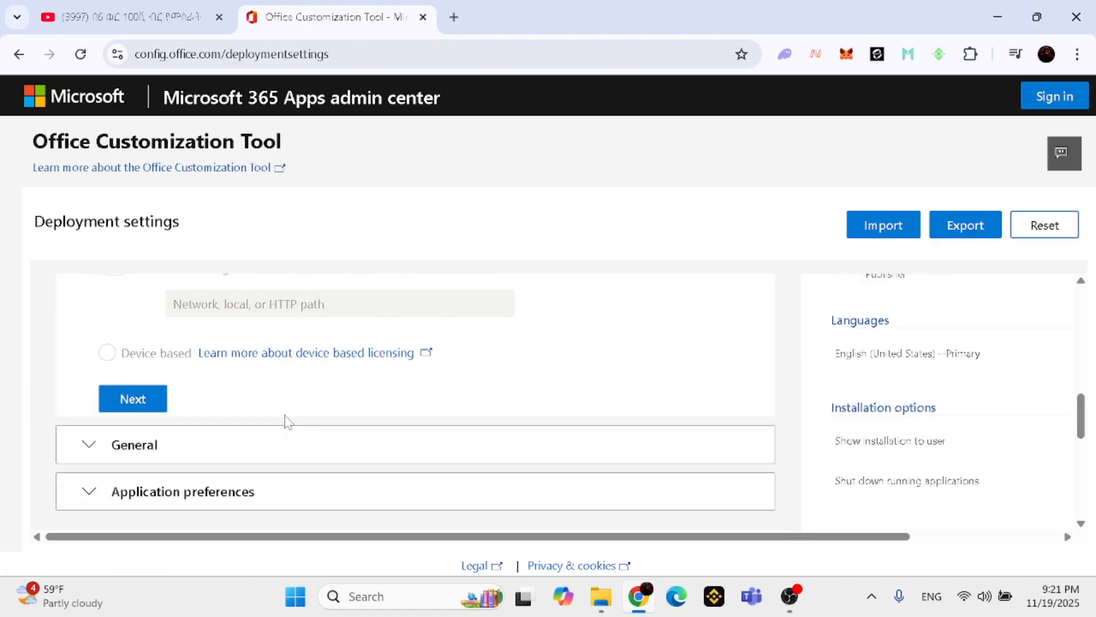
pyautogui.click(132, 403)
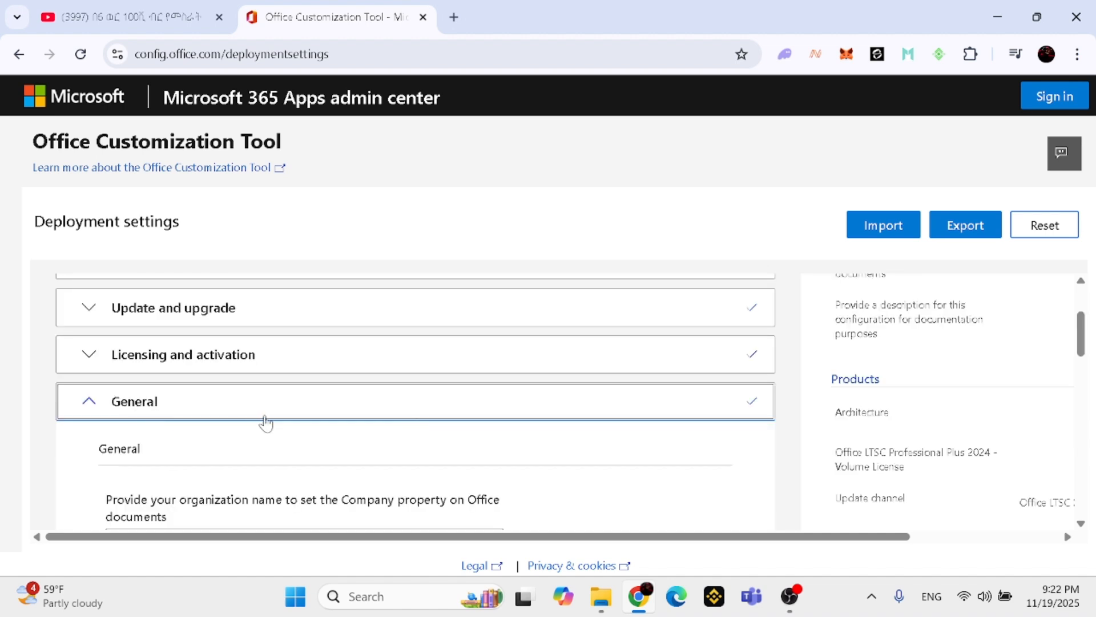
# Leave the organization name and configuration description empty and continue to the Application preferences section
pyautogui.scroll(-3, 273, 419)
pyautogui.scroll(3, 115, 407)
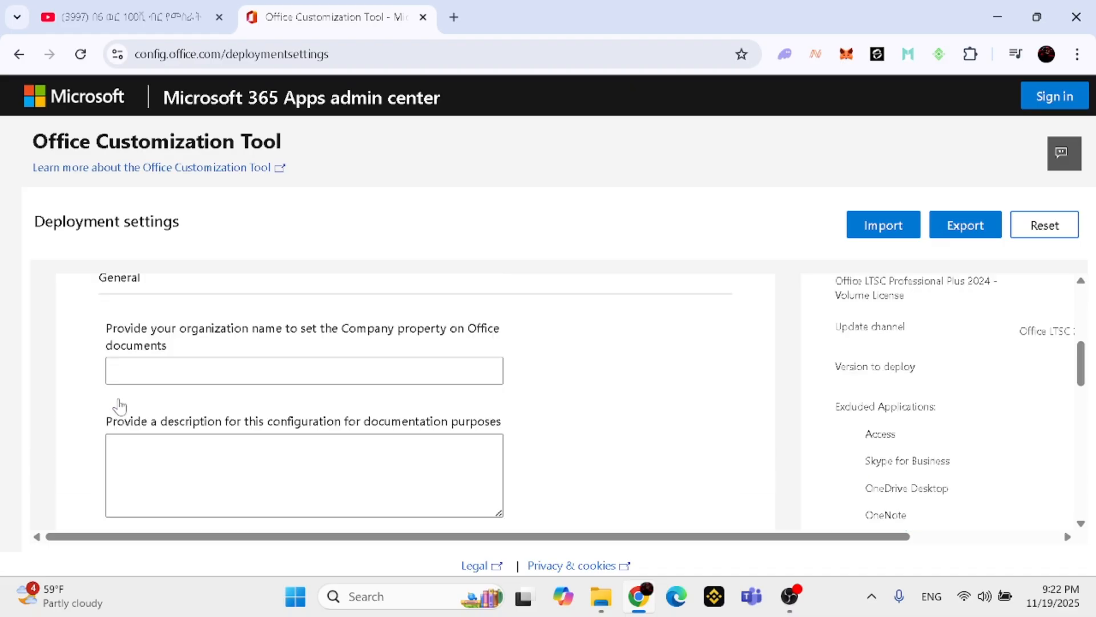
pyautogui.scroll(-3, 115, 408)
pyautogui.click(116, 406)
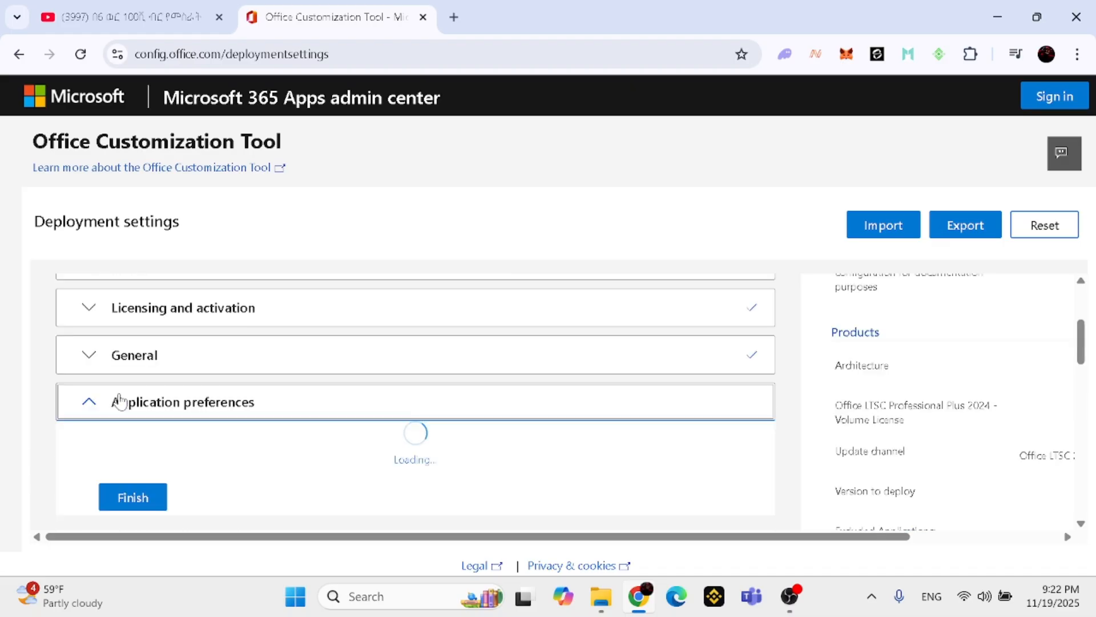
# Look through the application preferences and finish the deployment configuration without configuring any of them
pyautogui.scroll(-5, 248, 410)
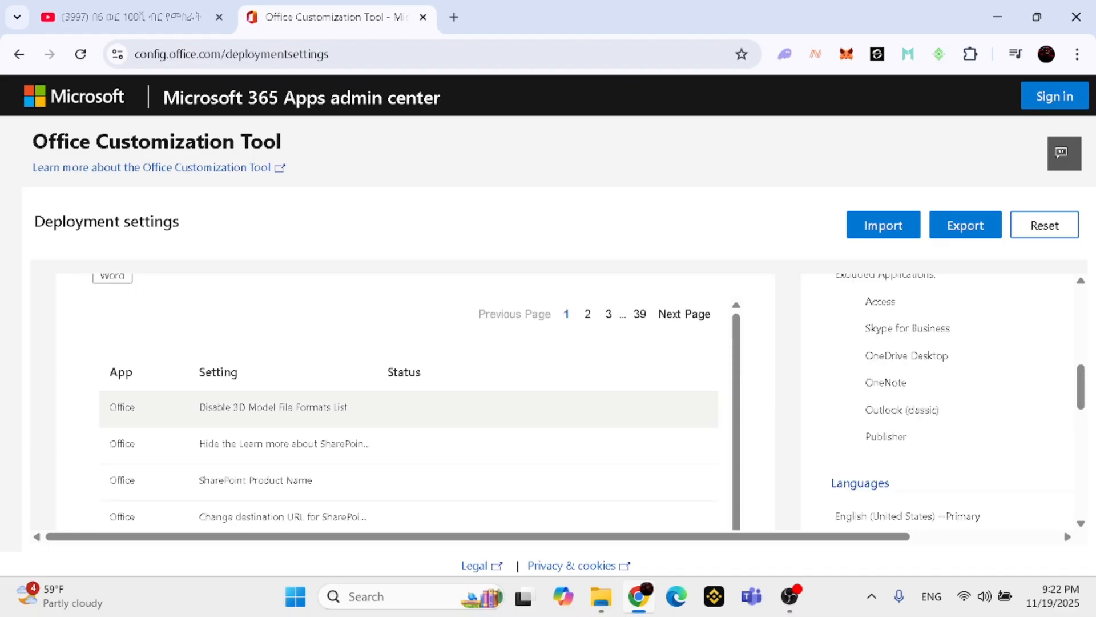
pyautogui.scroll(-1, 251, 411)
pyautogui.scroll(-10, 253, 411)
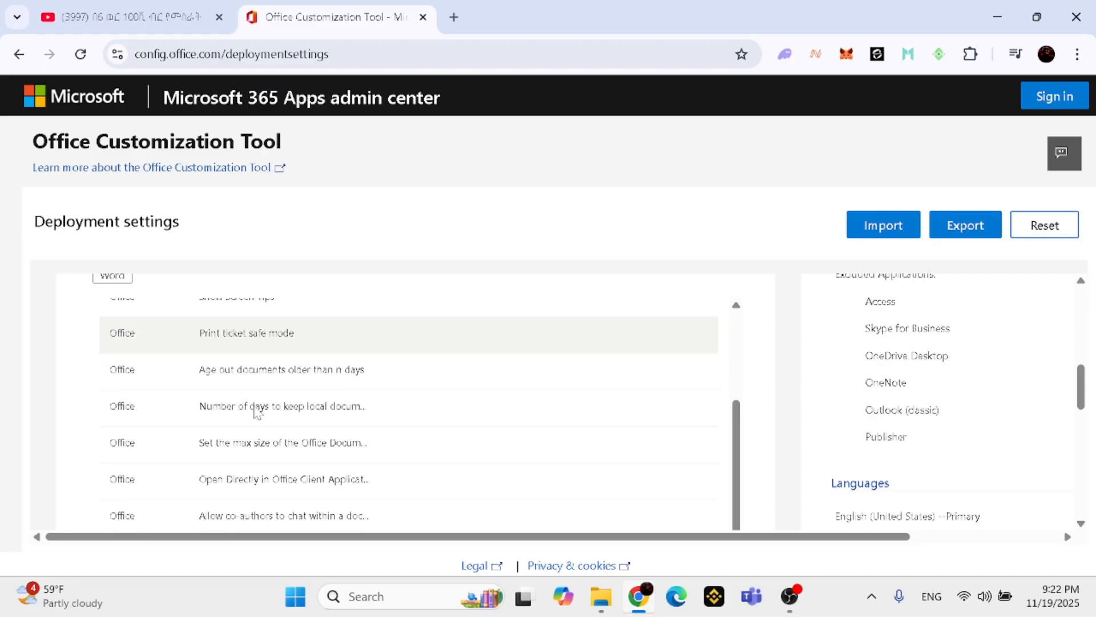
pyautogui.scroll(-10, 253, 411)
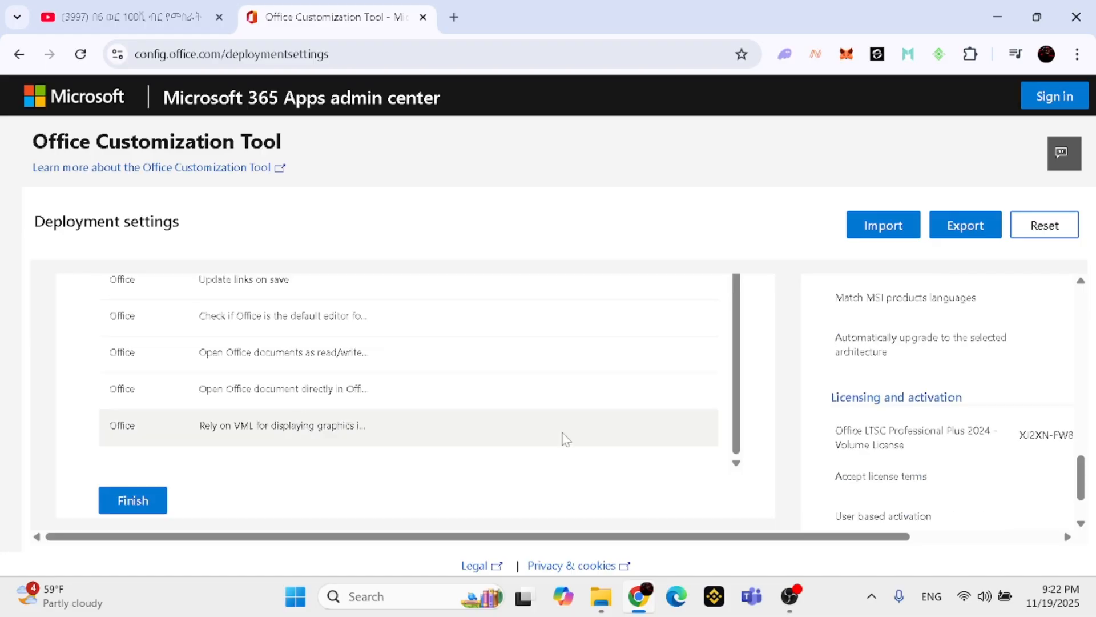
pyautogui.click(131, 497)
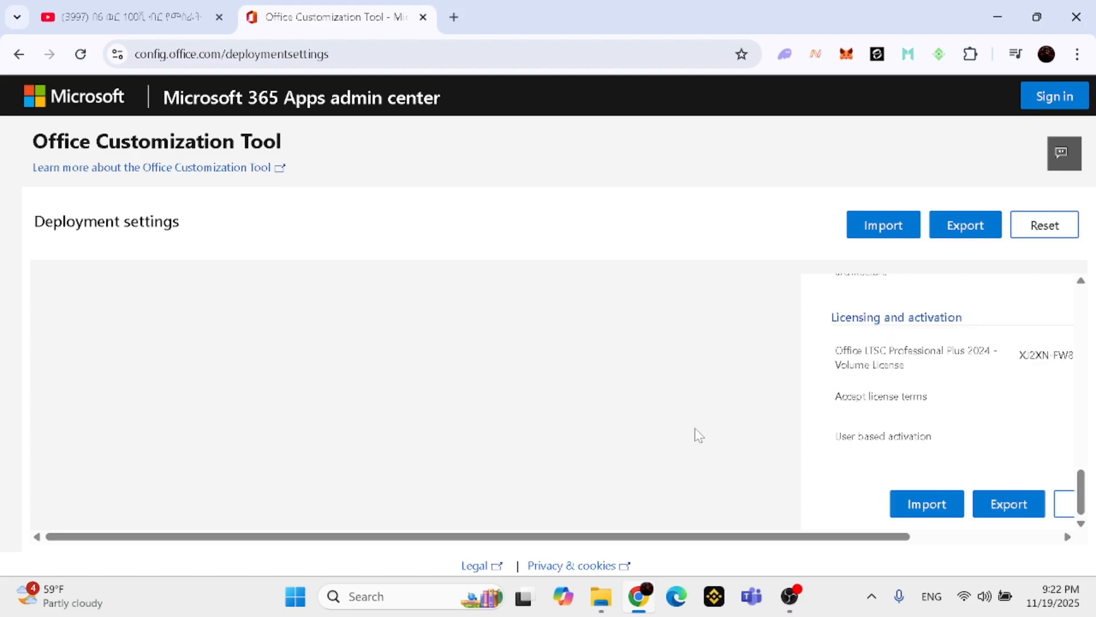
# Start exporting the configuration and set the default file format to Office Open XML formats
pyautogui.click(1003, 508)
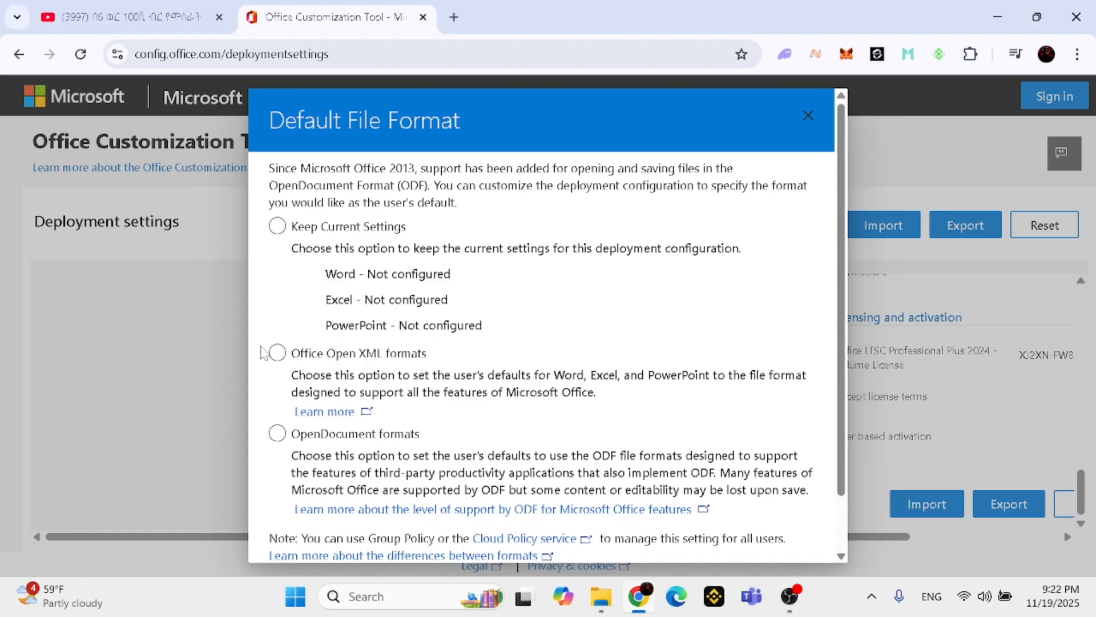
pyautogui.click(277, 353)
pyautogui.scroll(-1, 465, 378)
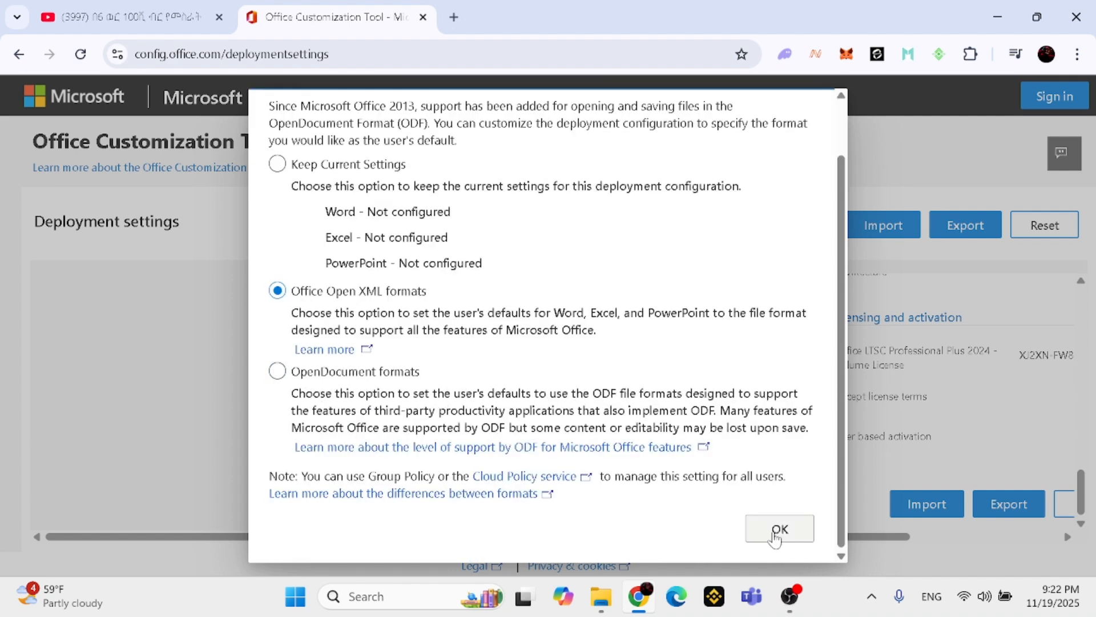
pyautogui.click(778, 531)
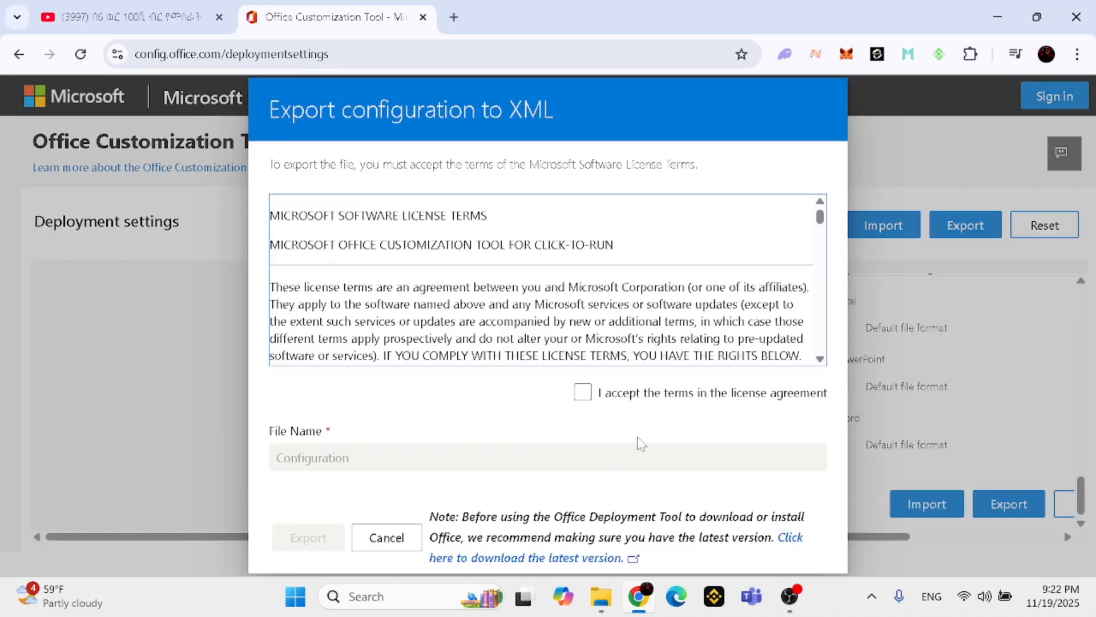
# Accept the license agreement terms and export the configuration to XML with the file name Configuration
pyautogui.click(585, 400)
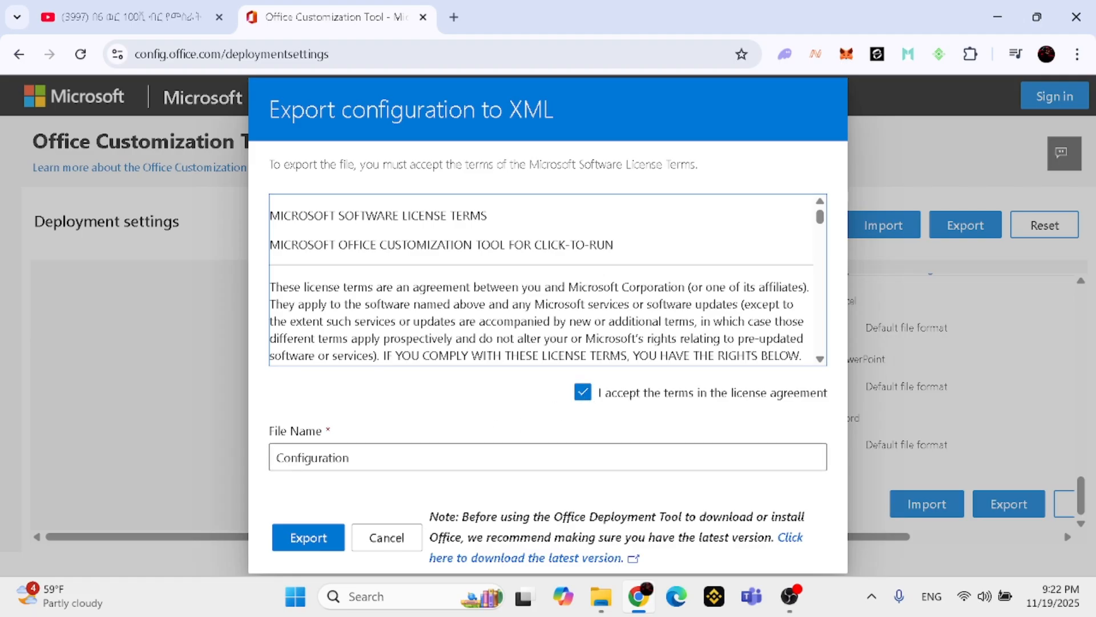
pyautogui.click(313, 544)
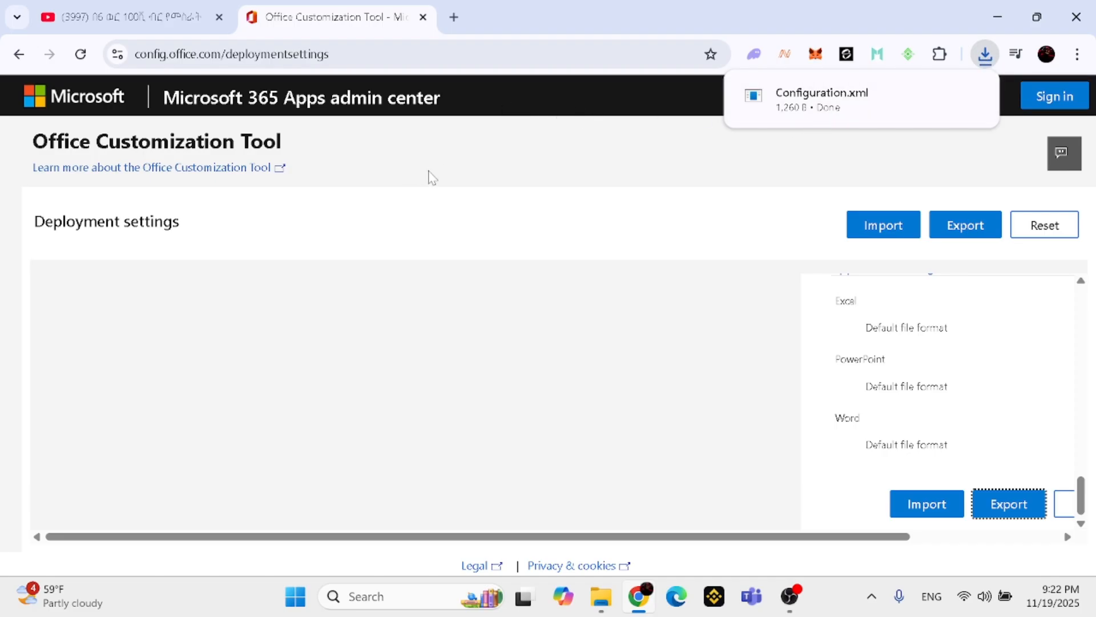
pyautogui.moveTo(852, 121)
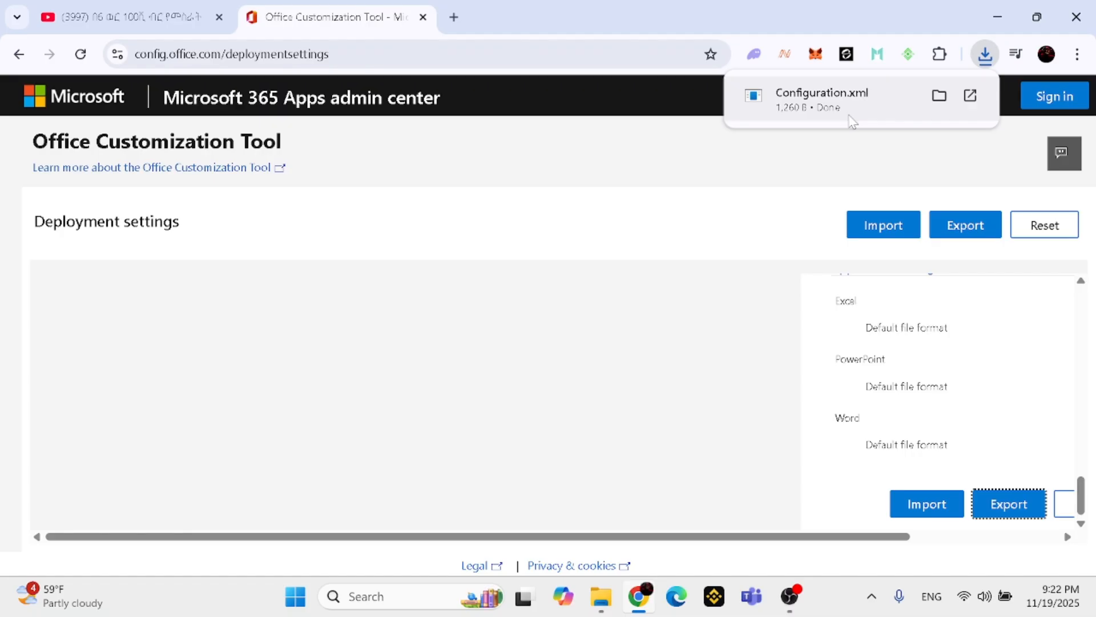
# Search Google for "Office deployment tool" in a new browser tab
pyautogui.click(454, 17)
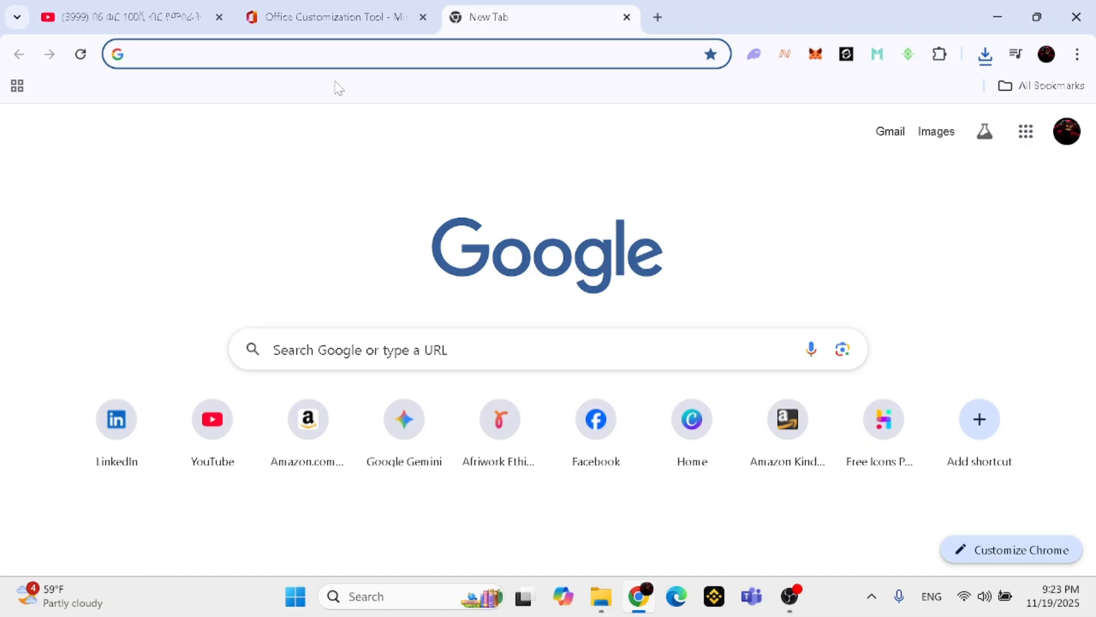
pyautogui.write('o')
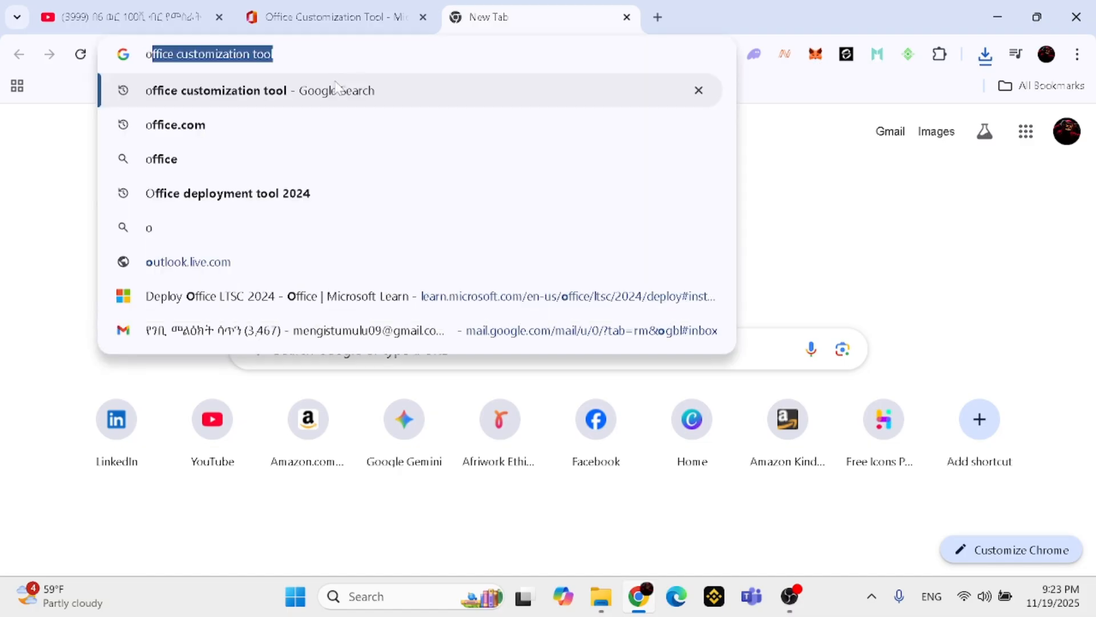
pyautogui.write('ffi')
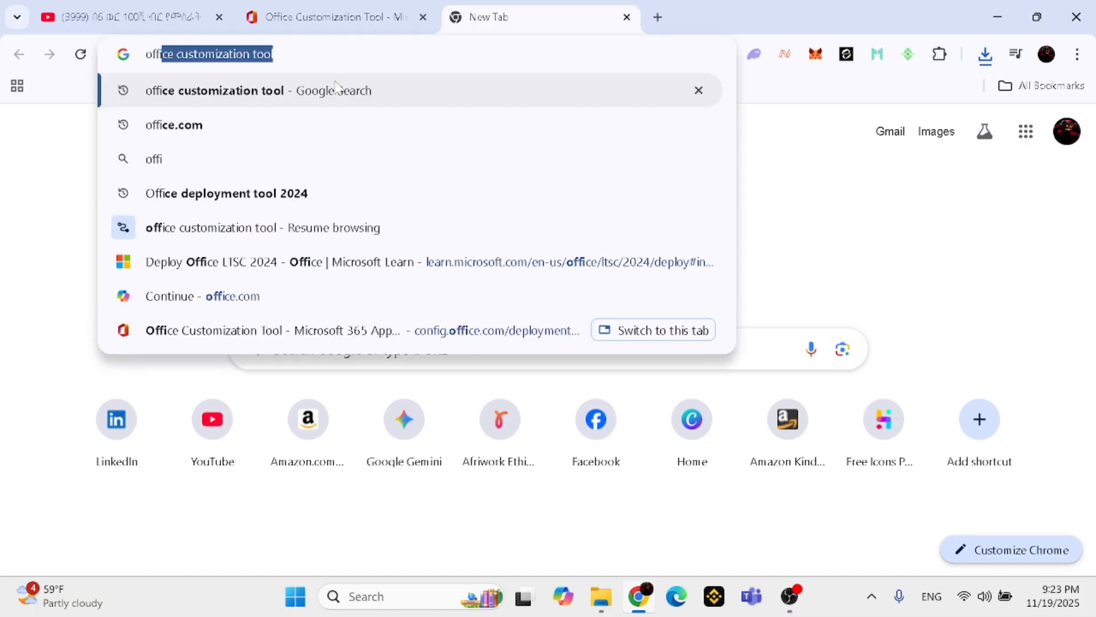
pyautogui.write('ce ')
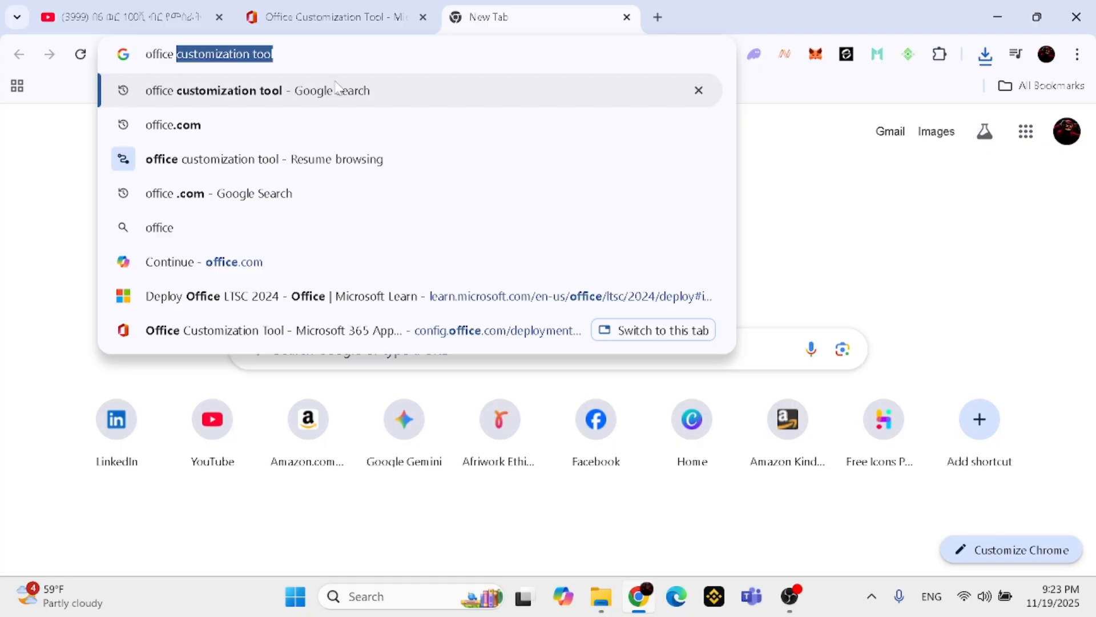
pyautogui.write('d')
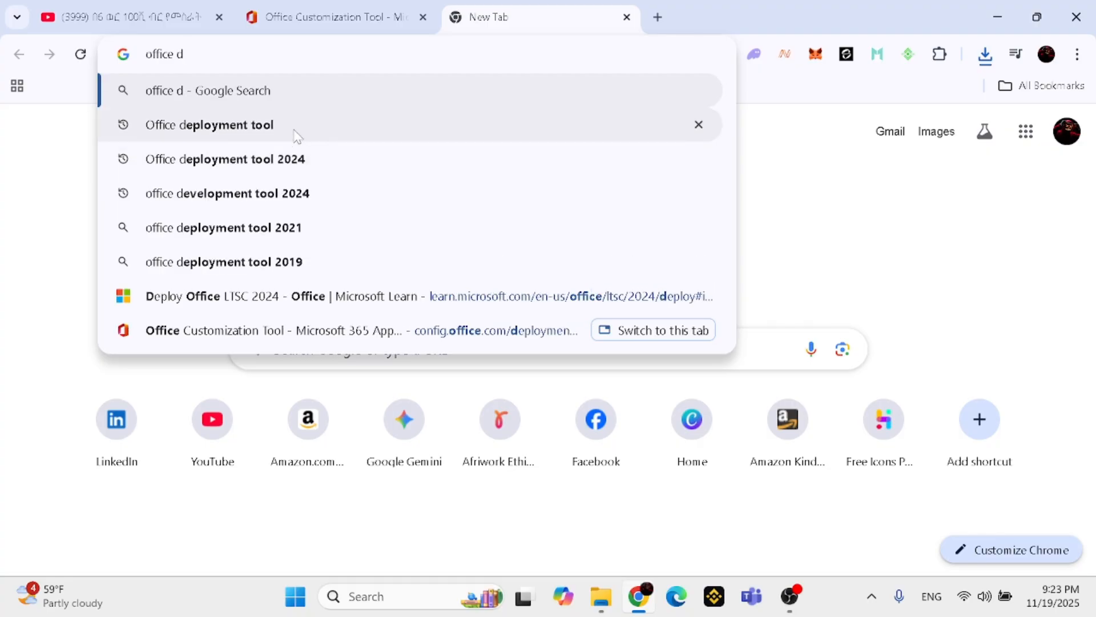
pyautogui.click(294, 136)
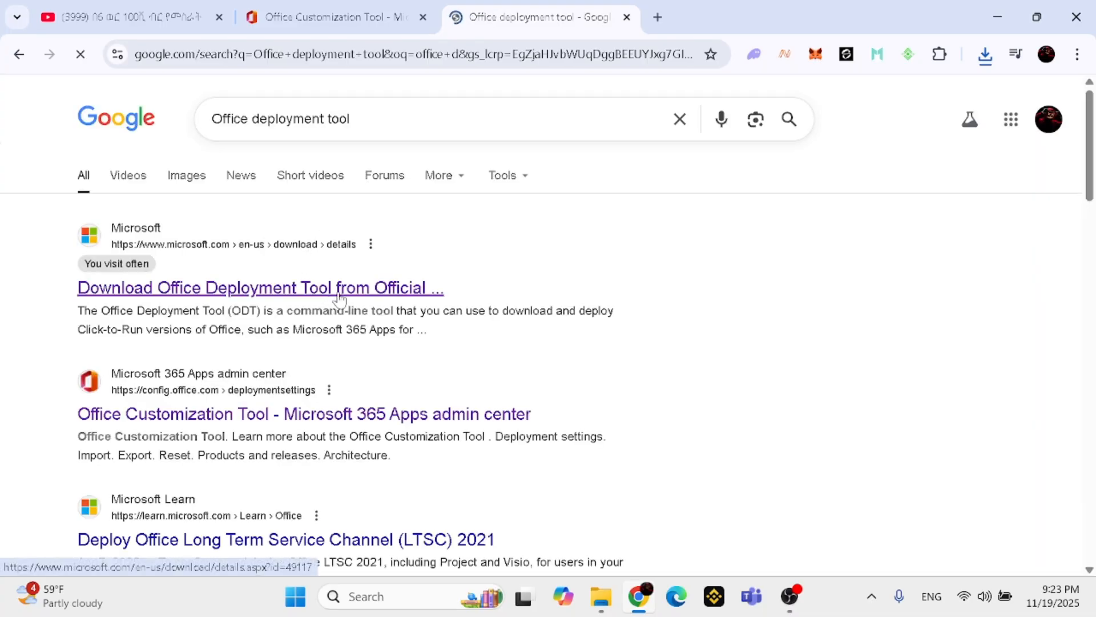
# Open Microsoft's official Office Deployment Tool download page and download the English version
pyautogui.click(217, 289)
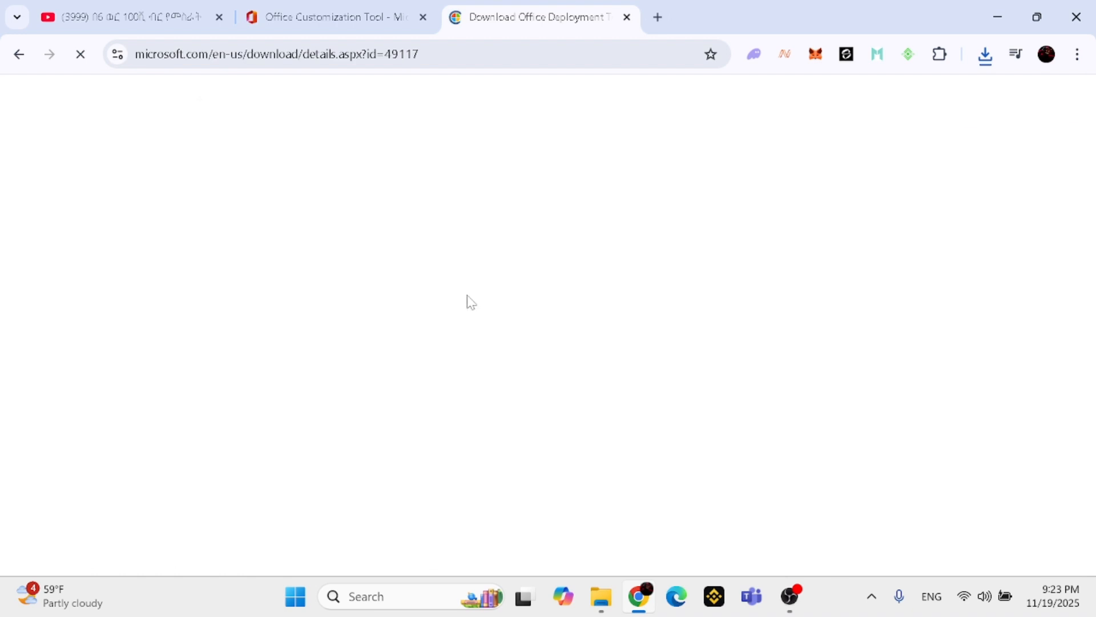
pyautogui.scroll(-5, 521, 306)
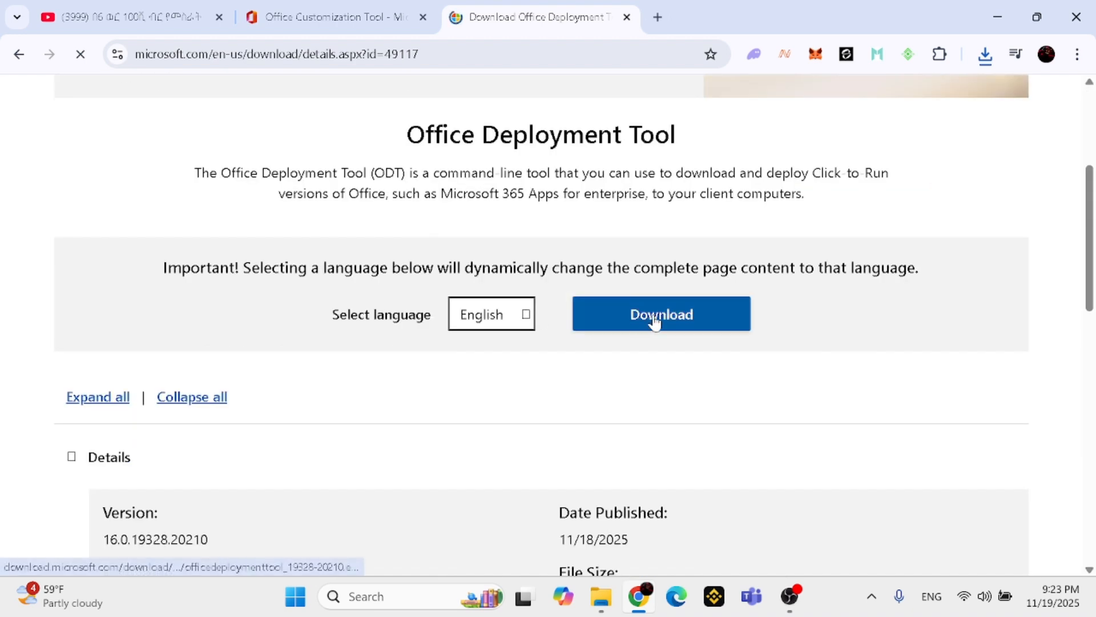
pyautogui.click(654, 320)
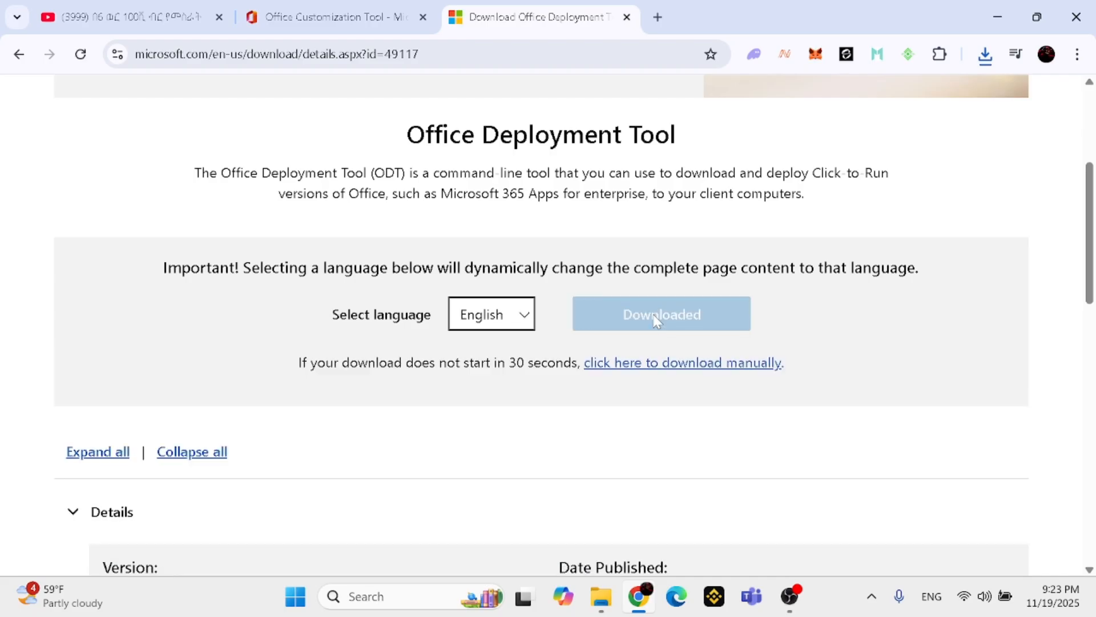
# Check the browser's recent download history for the Office Deployment Tool installer and the exported configuration file
pyautogui.click(985, 56)
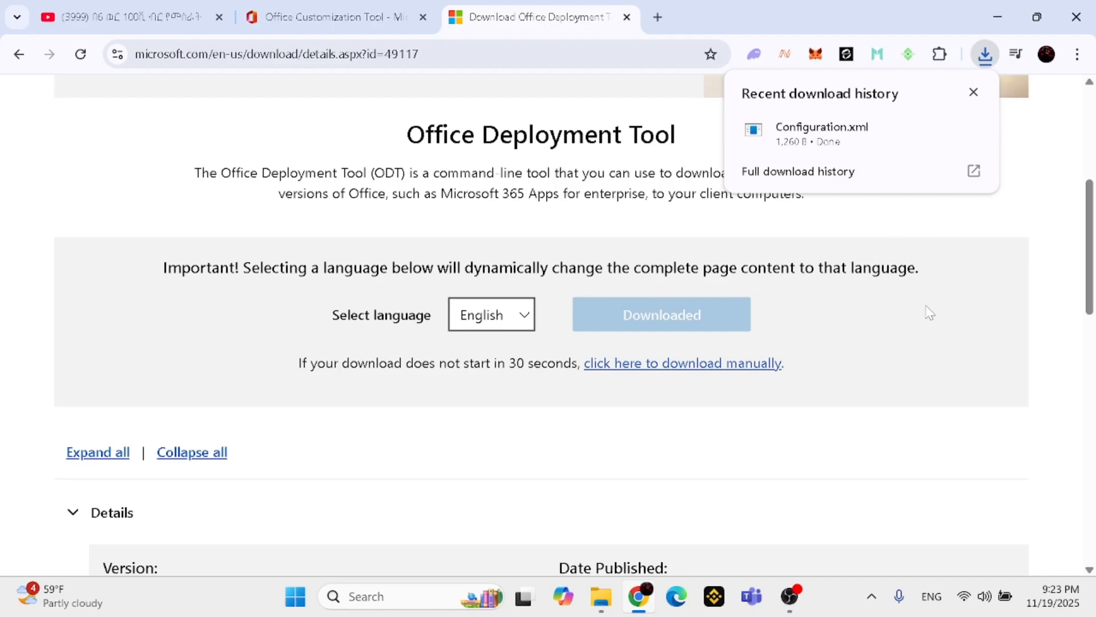
pyautogui.click(980, 294)
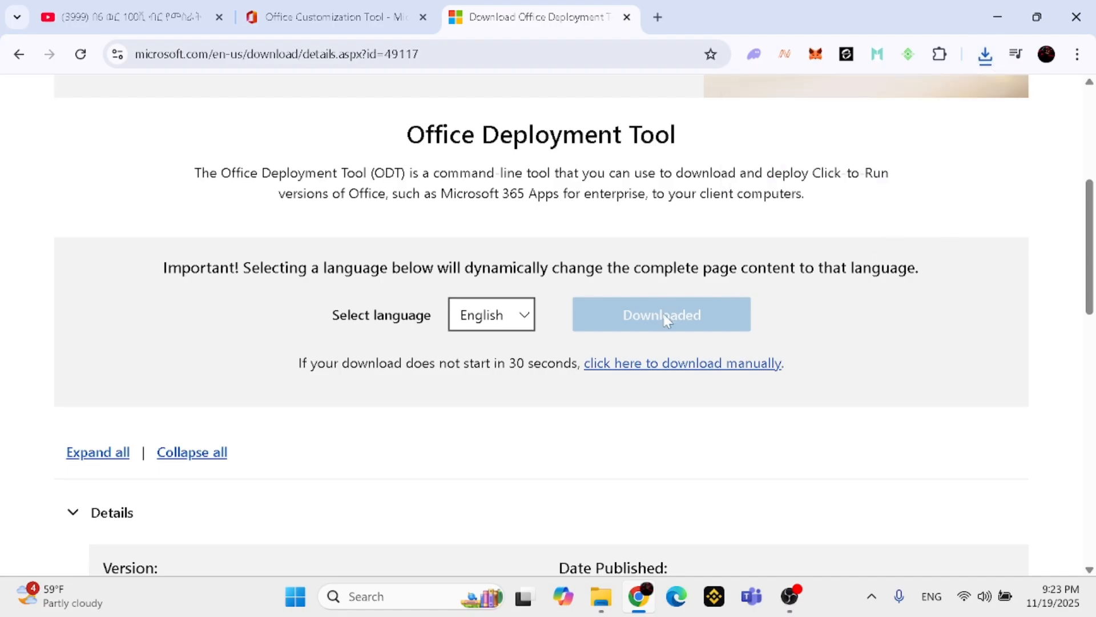
pyautogui.scroll(-2, 664, 318)
pyautogui.scroll(1, 667, 318)
pyautogui.scroll(-10, 664, 317)
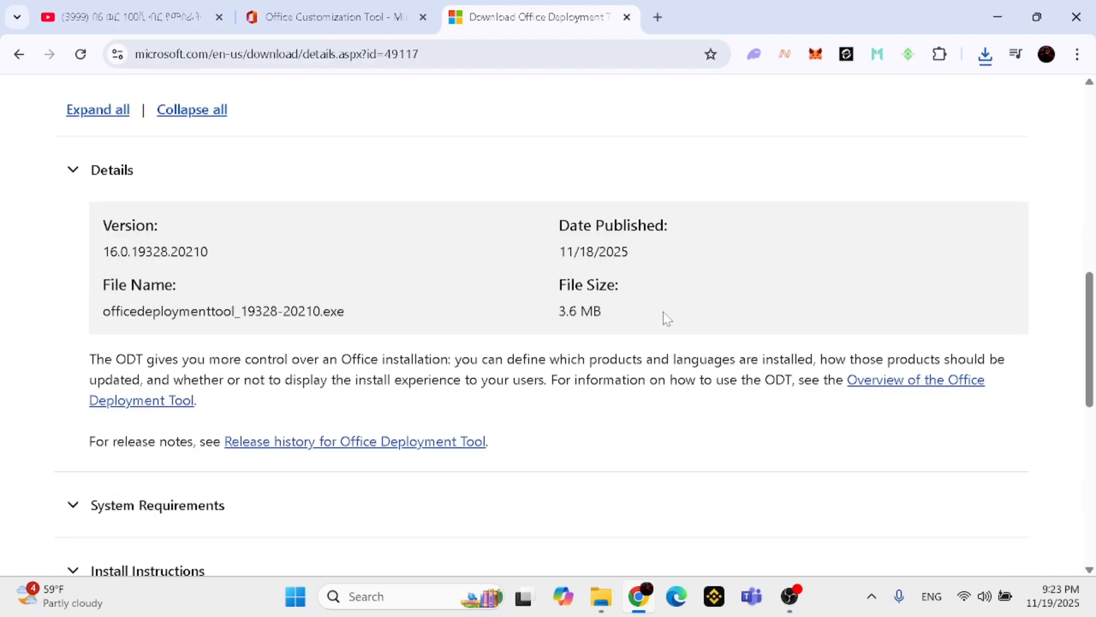
pyautogui.scroll(16, 662, 318)
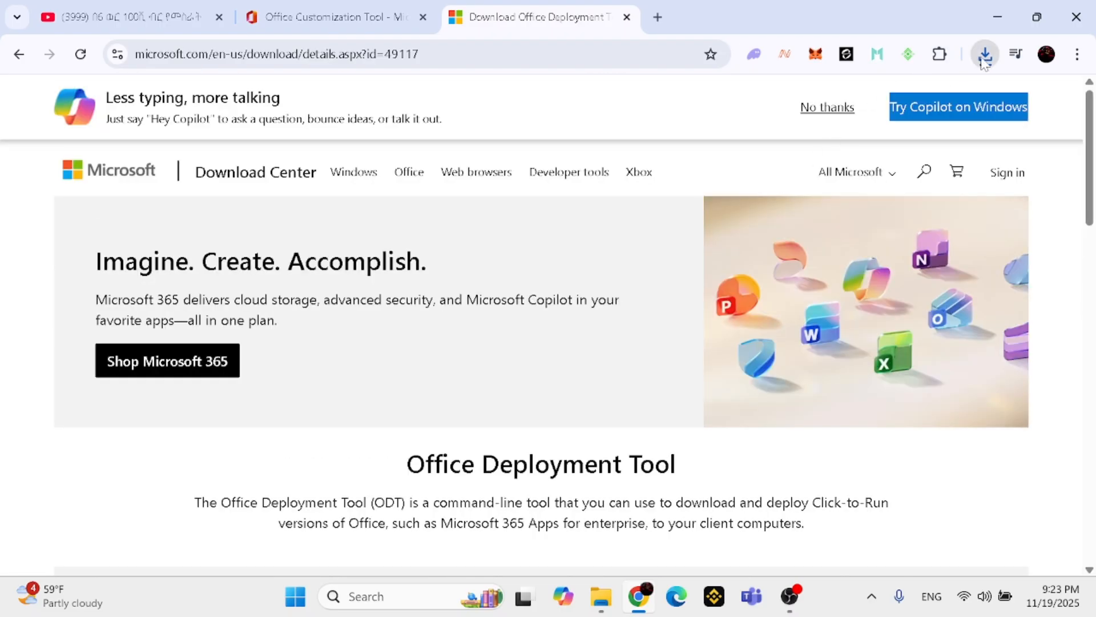
pyautogui.click(984, 57)
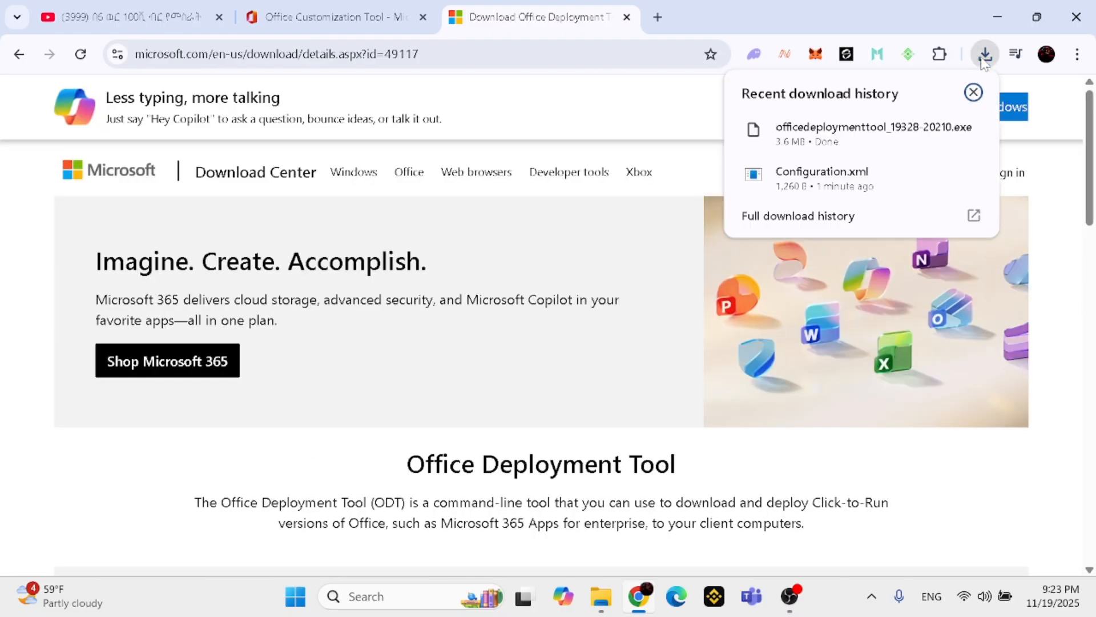
pyautogui.click(1060, 297)
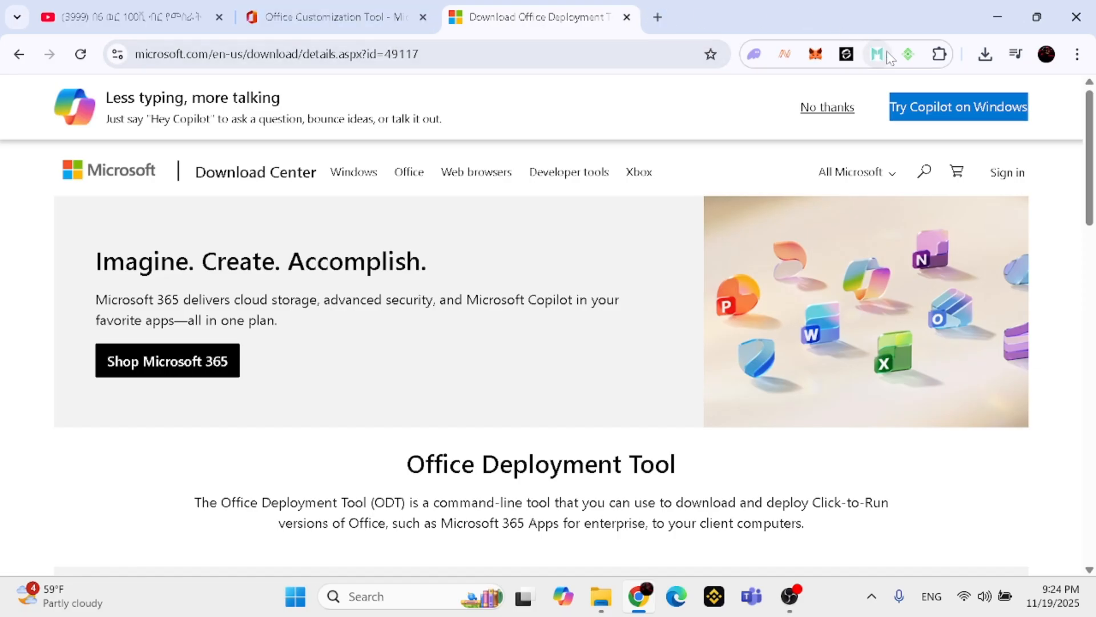
# Create a new folder on the desktop and name it office 2024
pyautogui.click(998, 17)
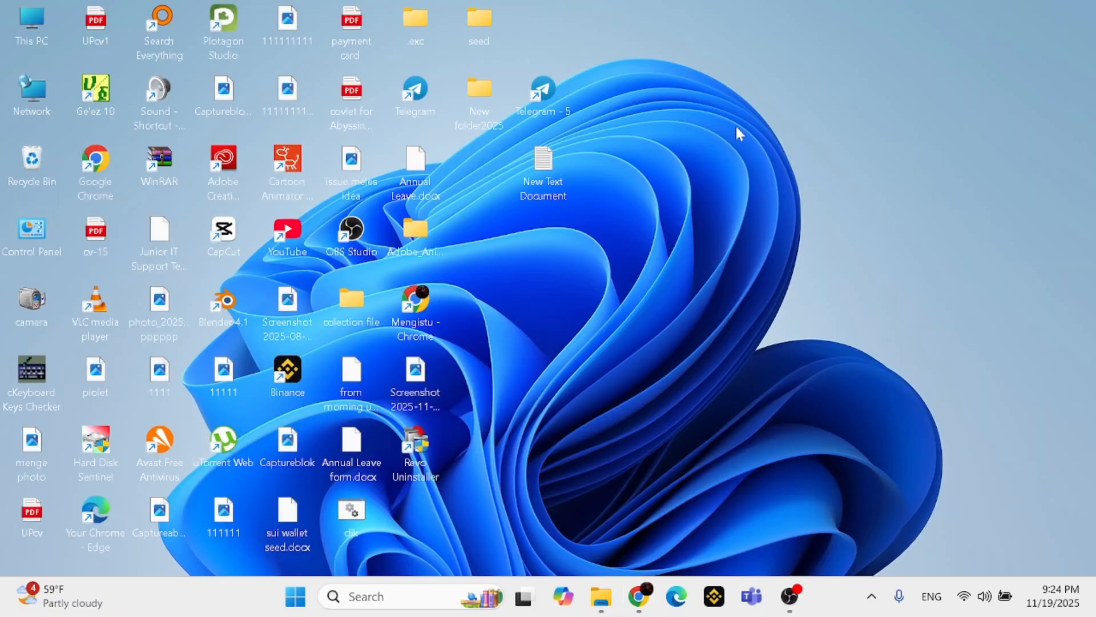
pyautogui.rightClick(669, 149)
pyautogui.moveTo(724, 260)
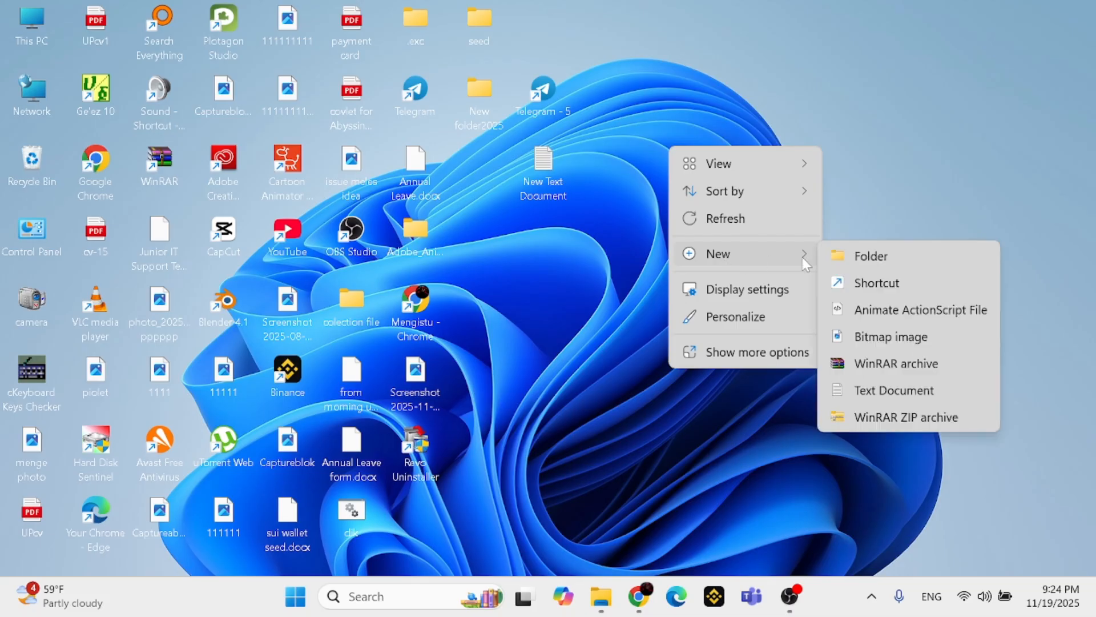
pyautogui.click(865, 254)
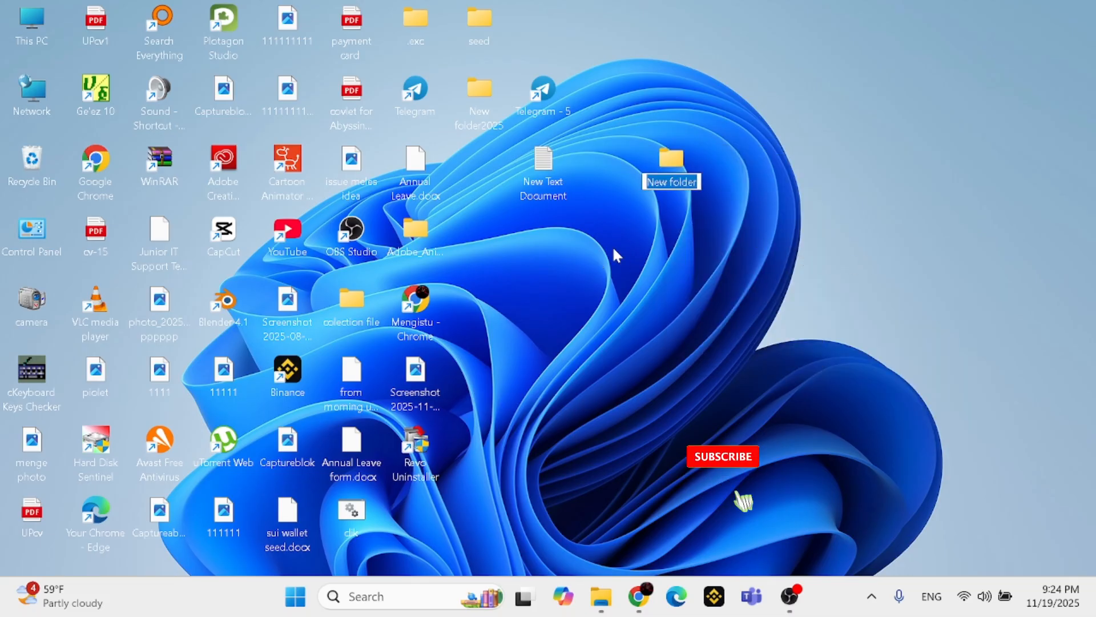
pyautogui.write('off')
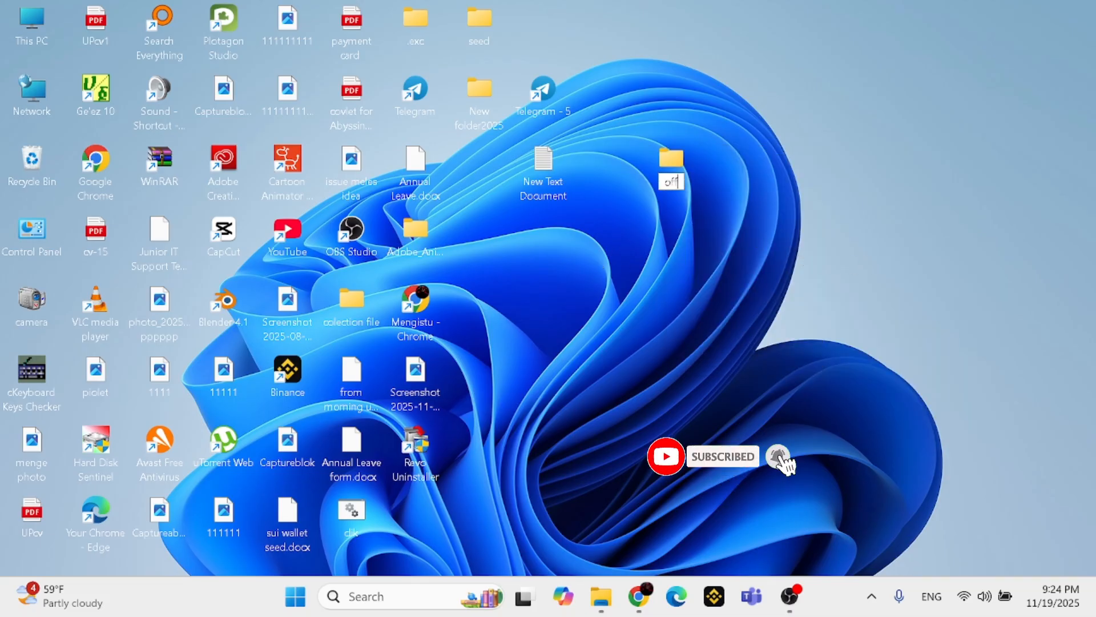
pyautogui.write('ice')
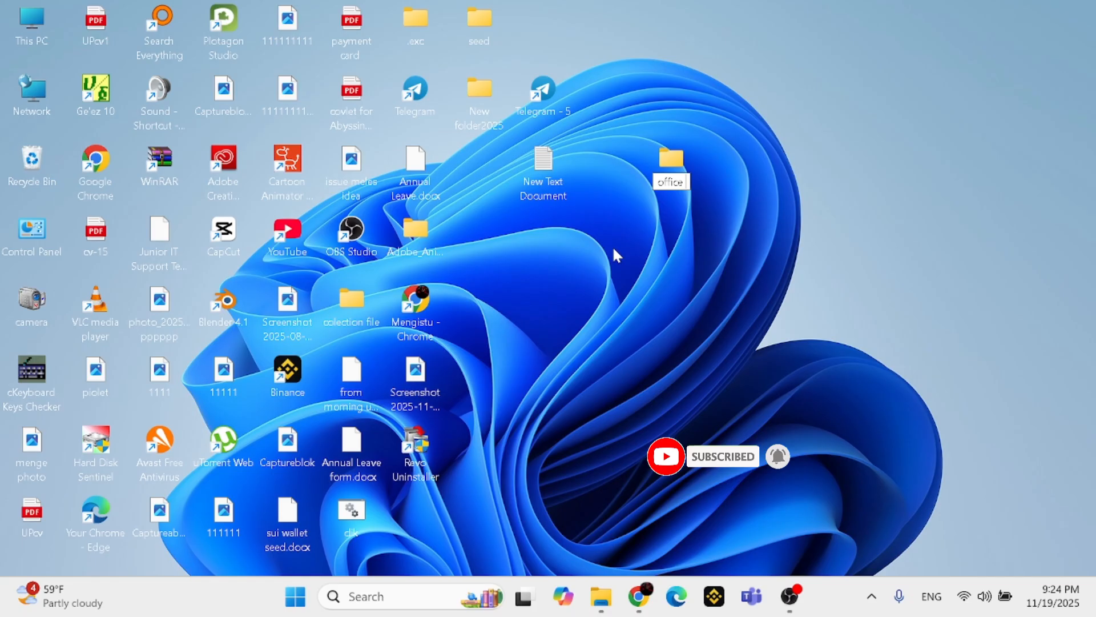
pyautogui.write(' 2024')
pyautogui.press('Return')
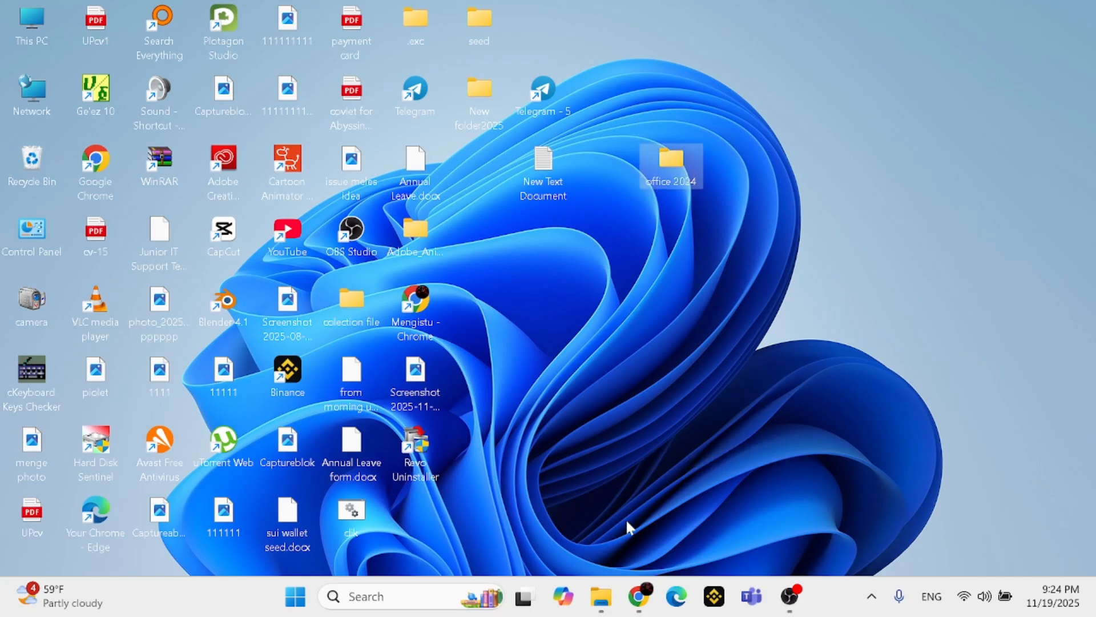
# Copy the Office Deployment Tool installer and the Configuration file from the Downloads folder in File Explorer
pyautogui.moveTo(600, 598)
pyautogui.click(569, 487)
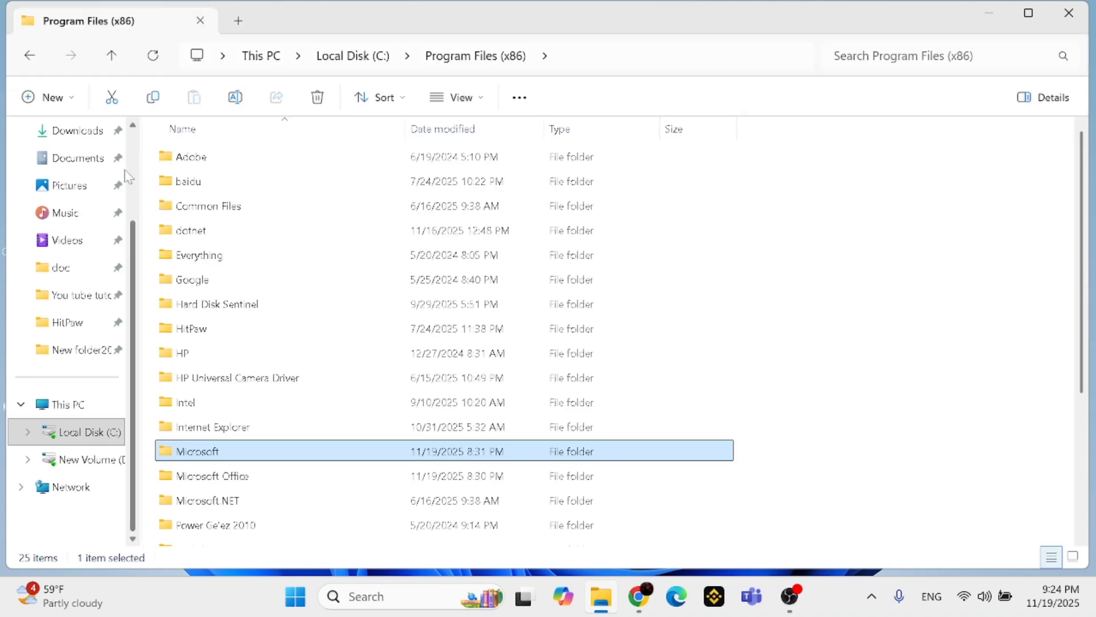
pyautogui.scroll(2, 127, 175)
pyautogui.click(86, 245)
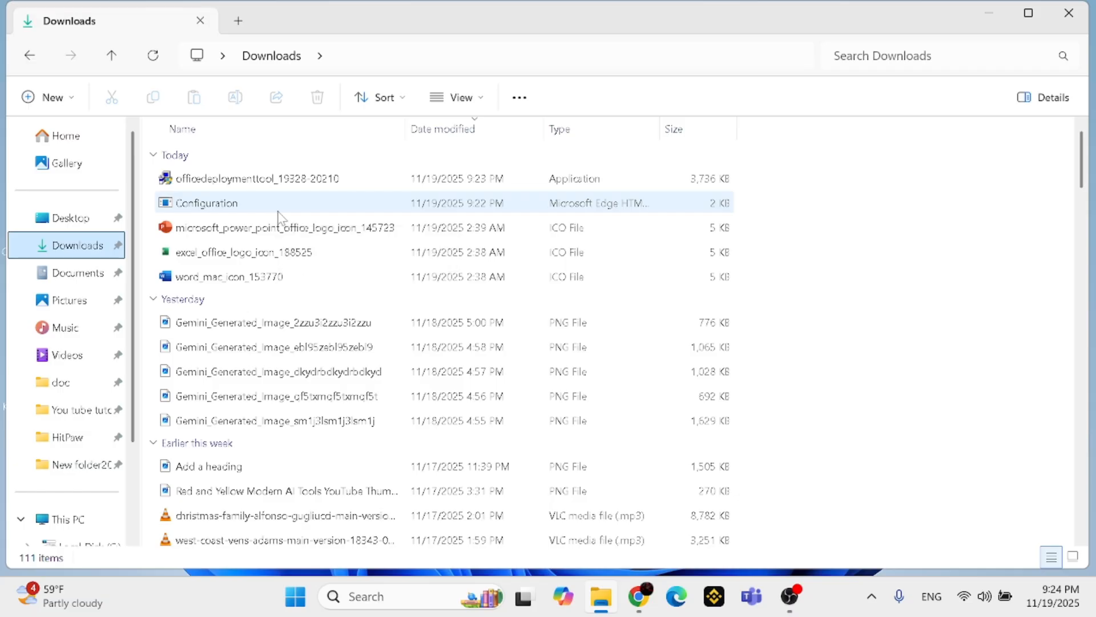
pyautogui.moveTo(278, 212); pyautogui.dragTo(155, 169)
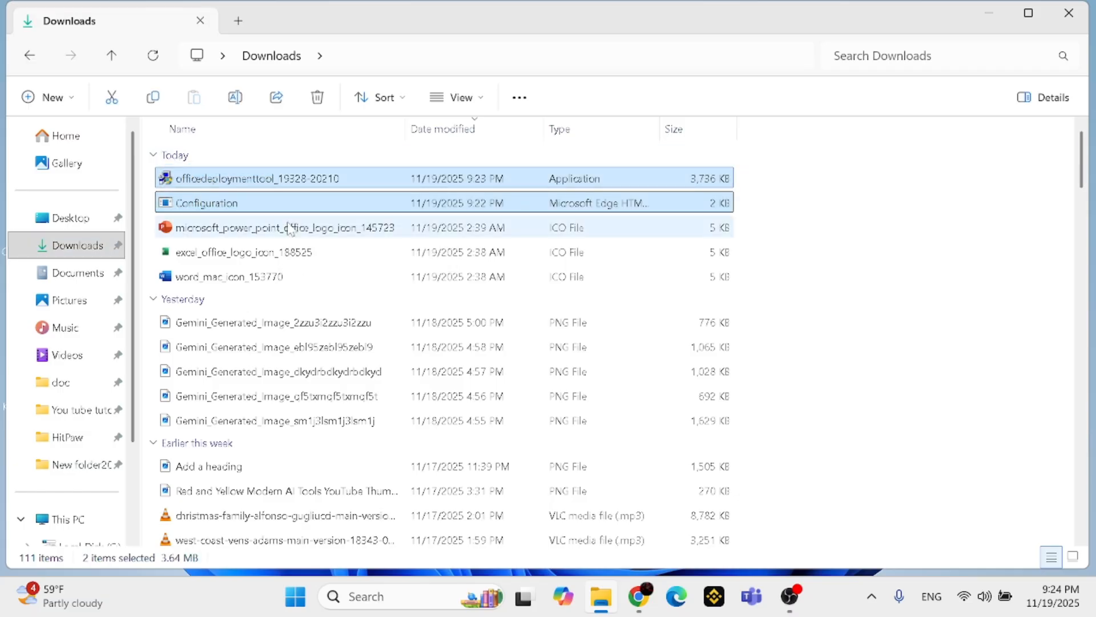
pyautogui.hotkey('ctrl', 'c')
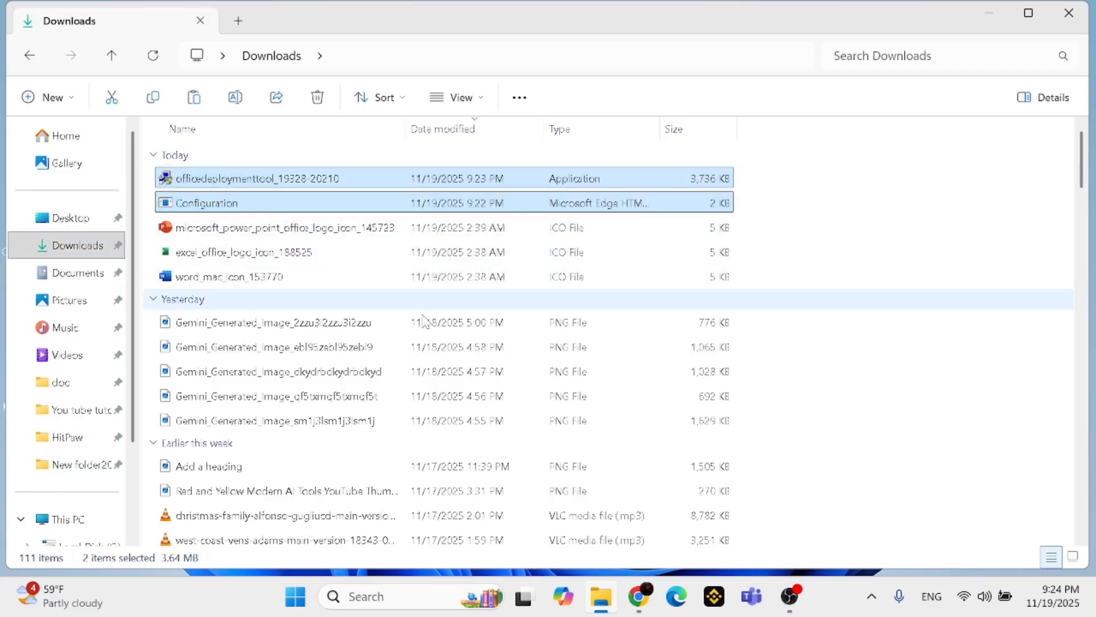
# Paste the two copied files into the office 2024 folder on the desktop and minimize the folder window
pyautogui.moveTo(786, 609)
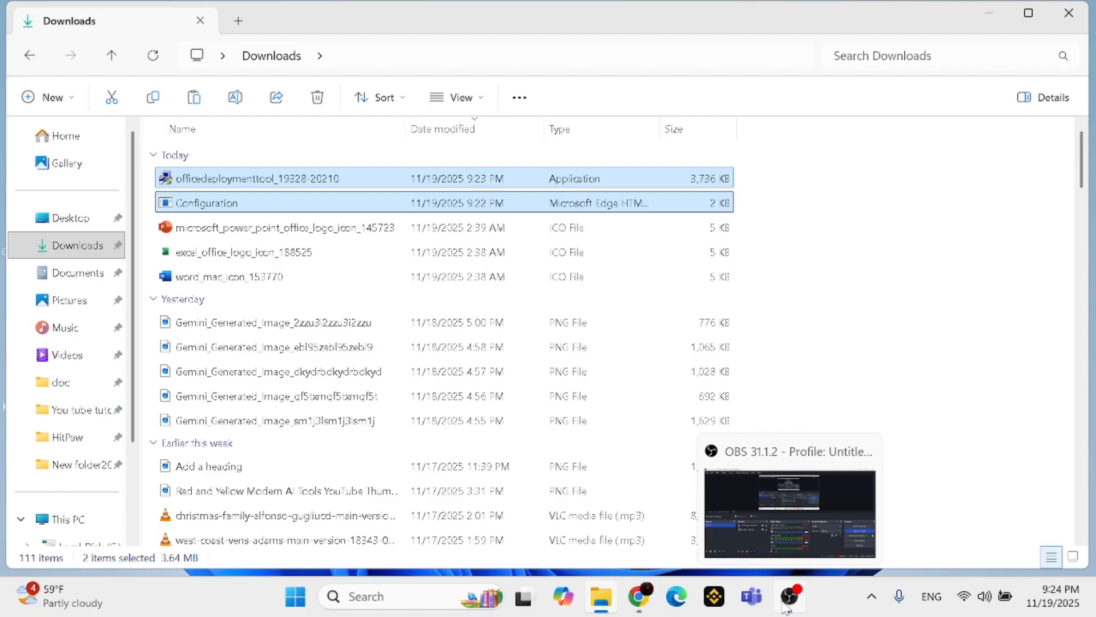
pyautogui.click(989, 13)
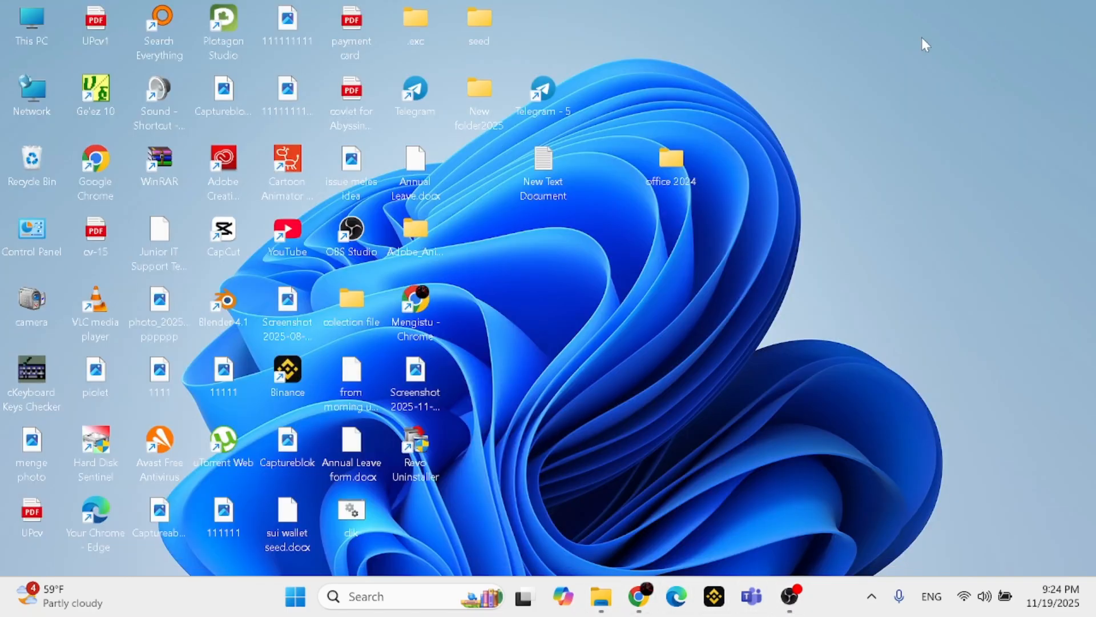
pyautogui.doubleClick(673, 169)
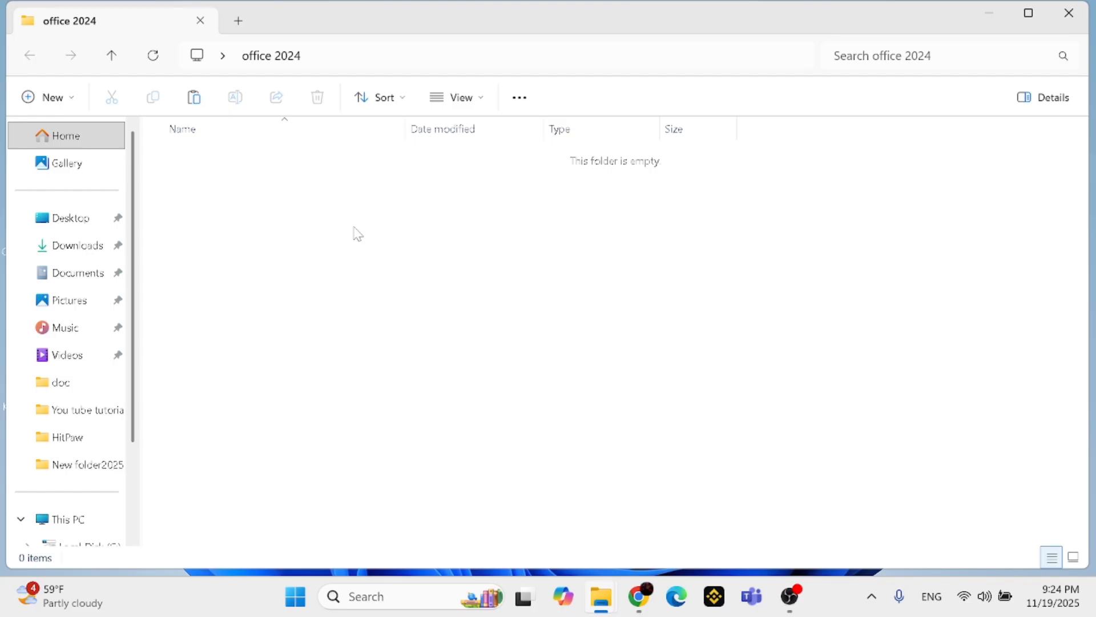
pyautogui.hotkey('ctrl', 'v')
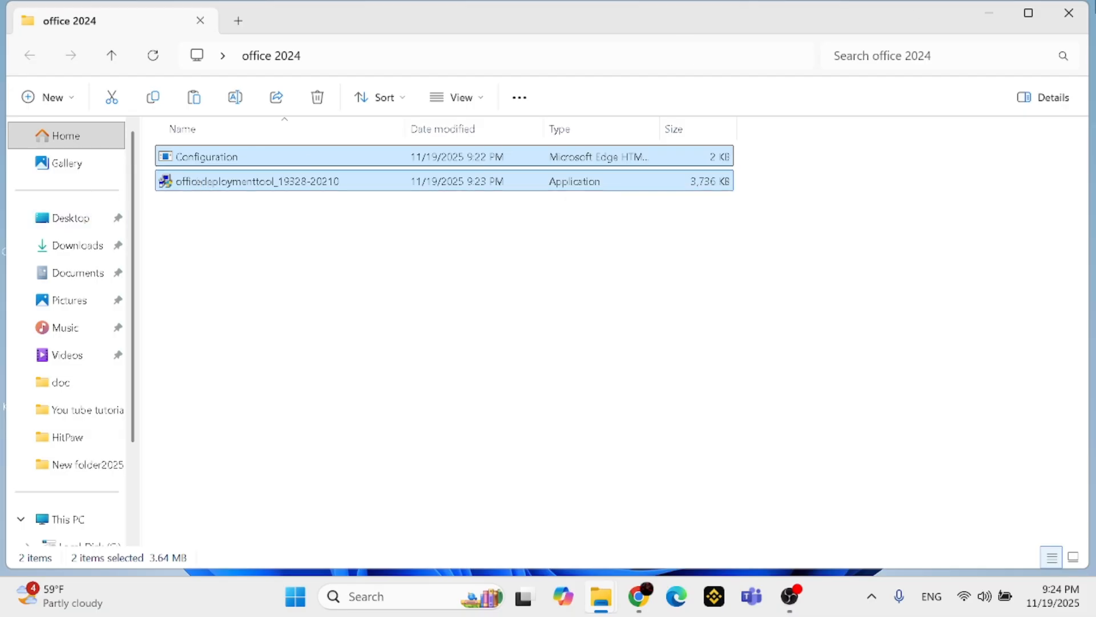
pyautogui.click(989, 13)
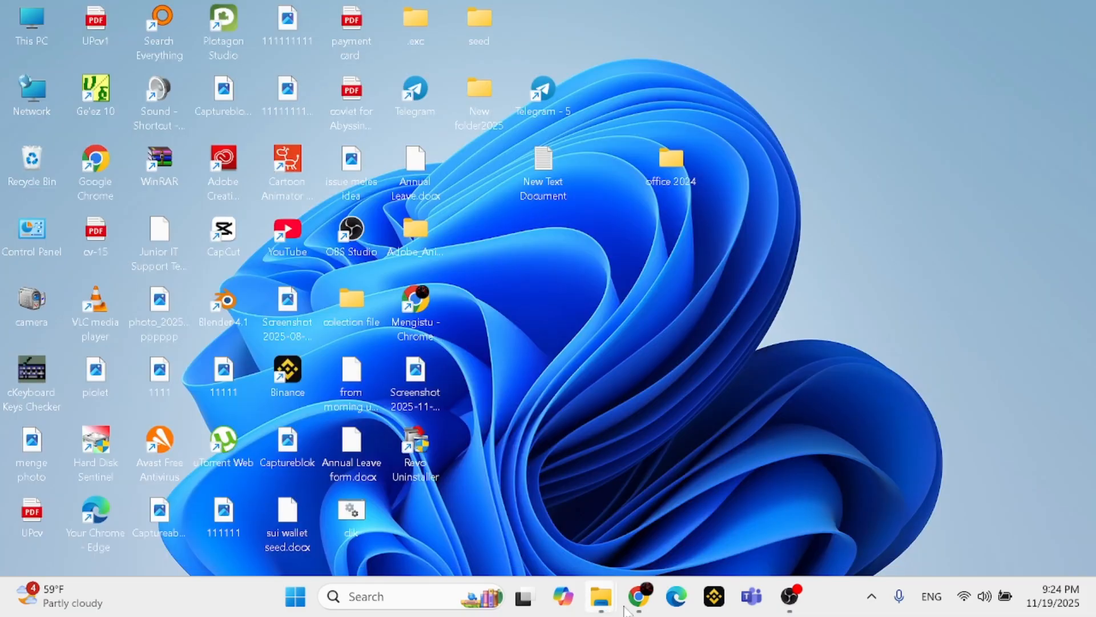
# Switch to Chrome and check the recent download history from the Office Customization Tool page
pyautogui.moveTo(657, 606)
pyautogui.click(638, 503)
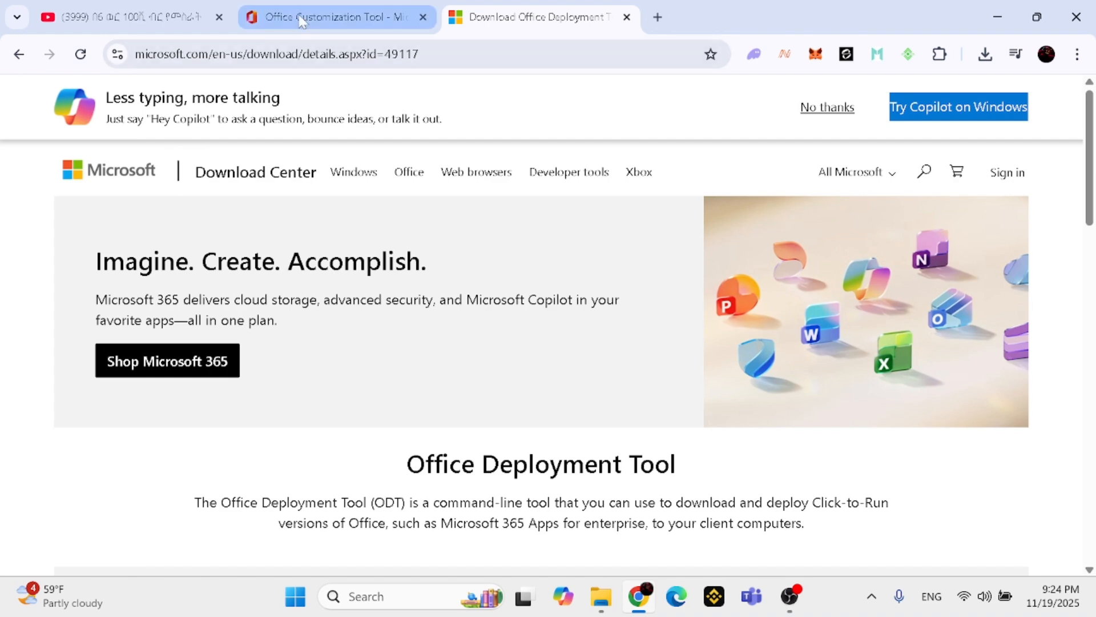
pyautogui.click(394, 17)
pyautogui.click(987, 53)
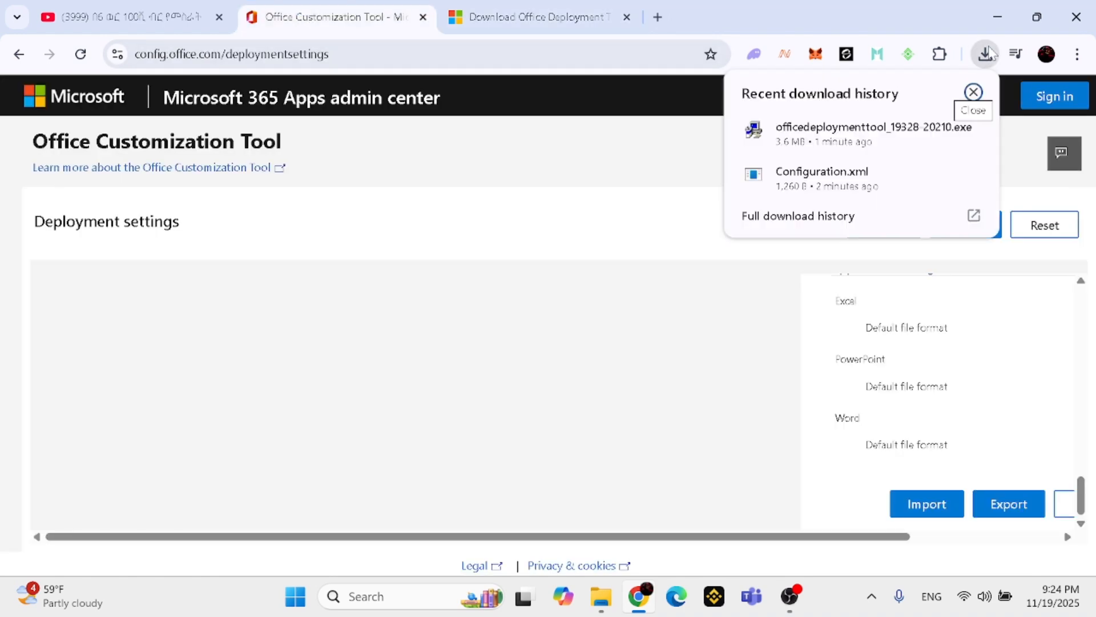
pyautogui.click(998, 17)
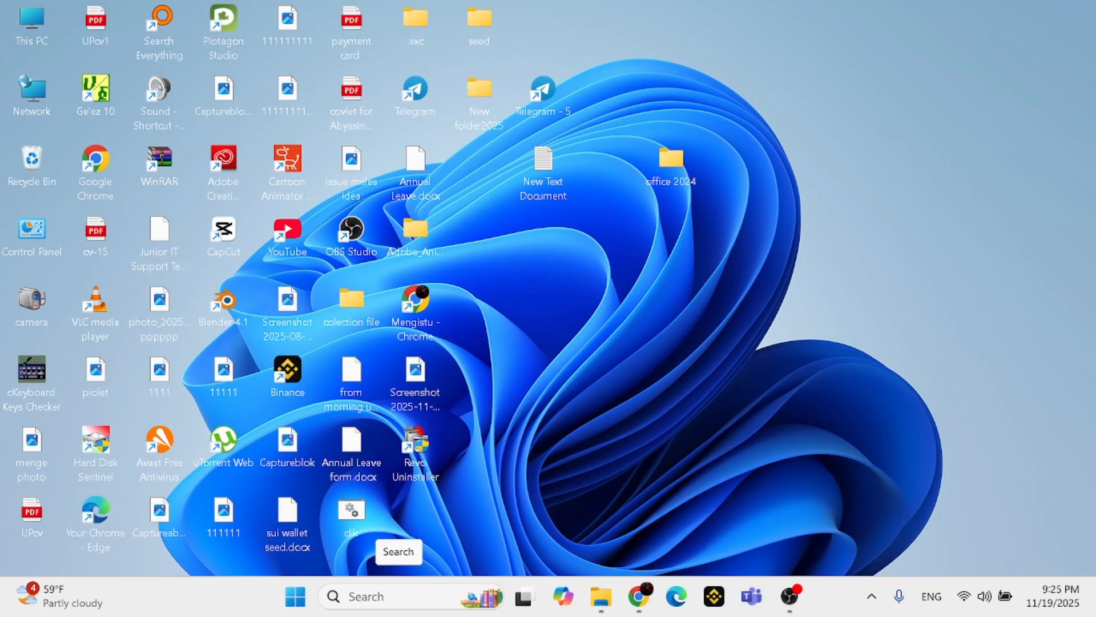
# Copy the office 2024 folder from the desktop and paste it into the root of Local Disk (C:)
pyautogui.rightClick(669, 169)
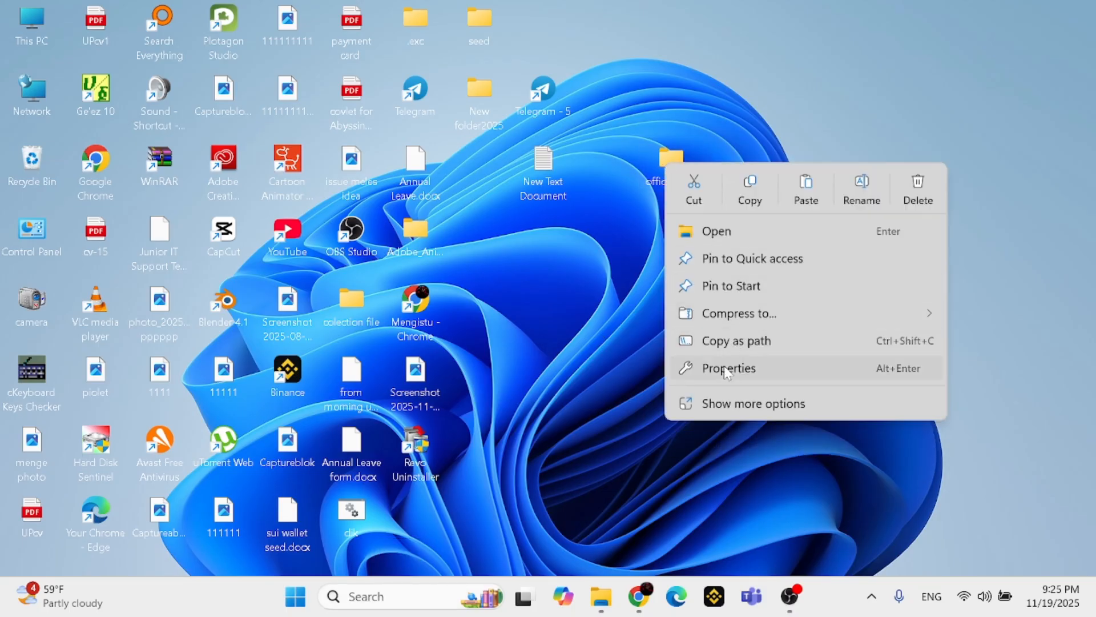
pyautogui.click(775, 406)
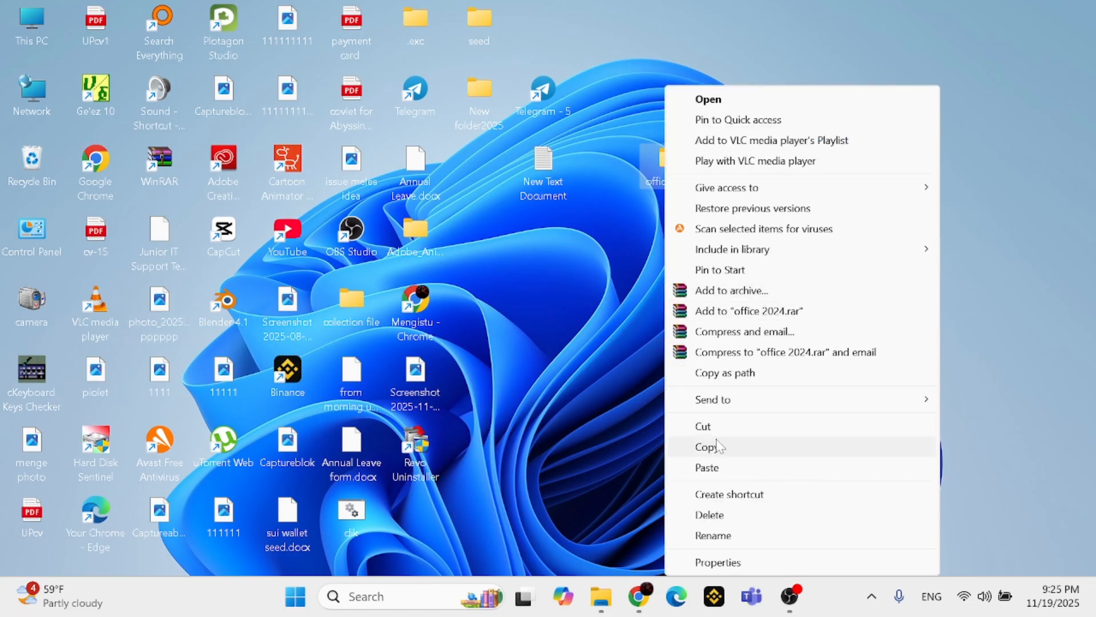
pyautogui.click(718, 446)
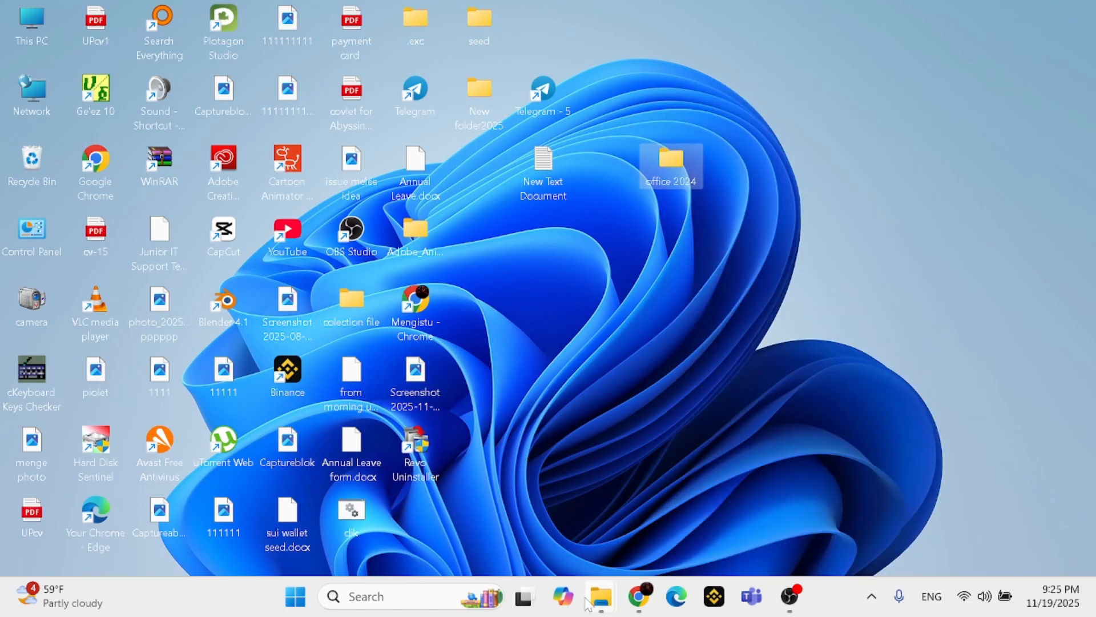
pyautogui.moveTo(587, 601)
pyautogui.click(560, 507)
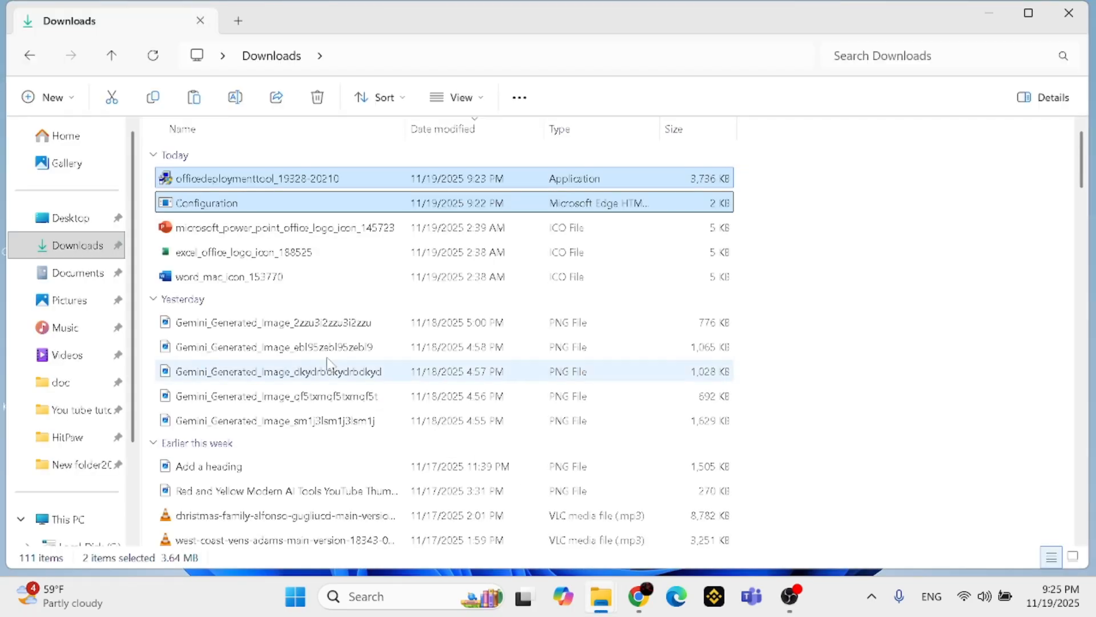
pyautogui.scroll(-2, 111, 457)
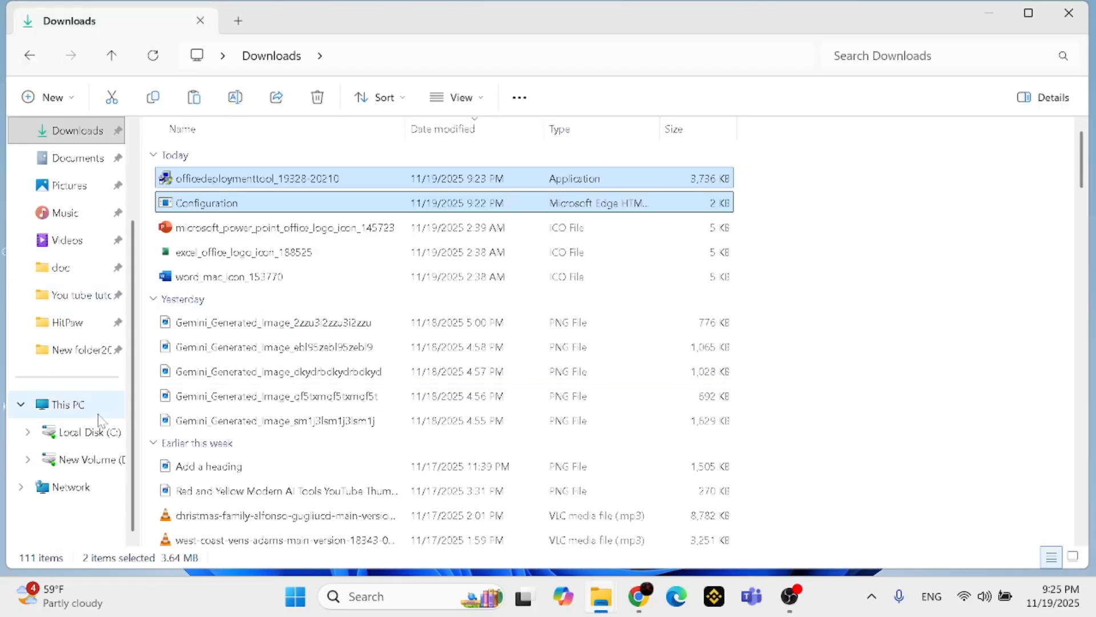
pyautogui.click(104, 442)
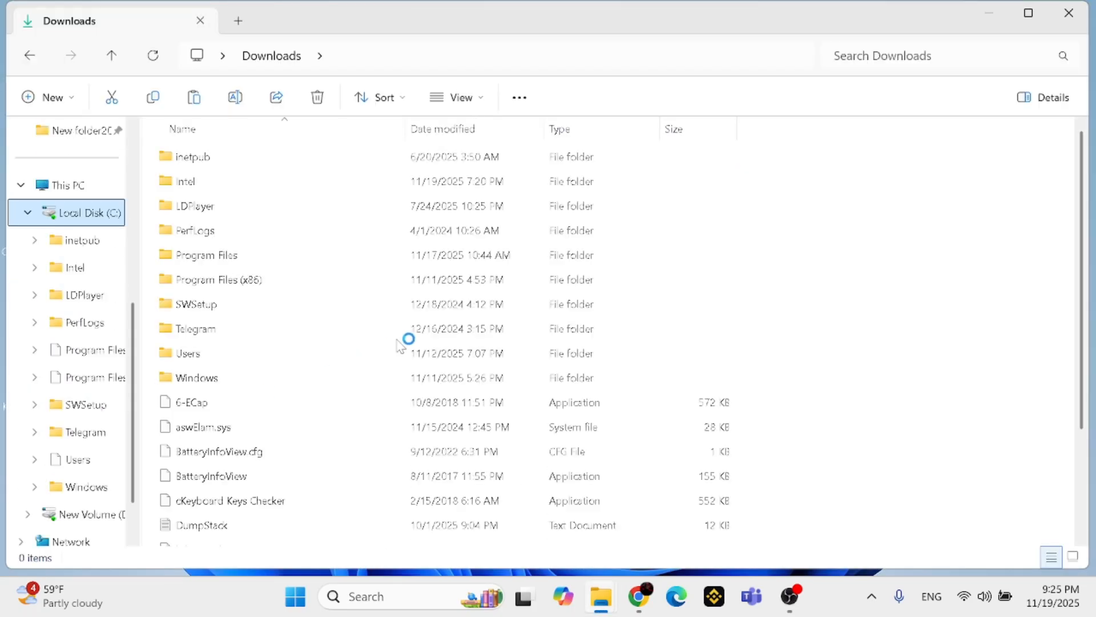
pyautogui.rightClick(767, 231)
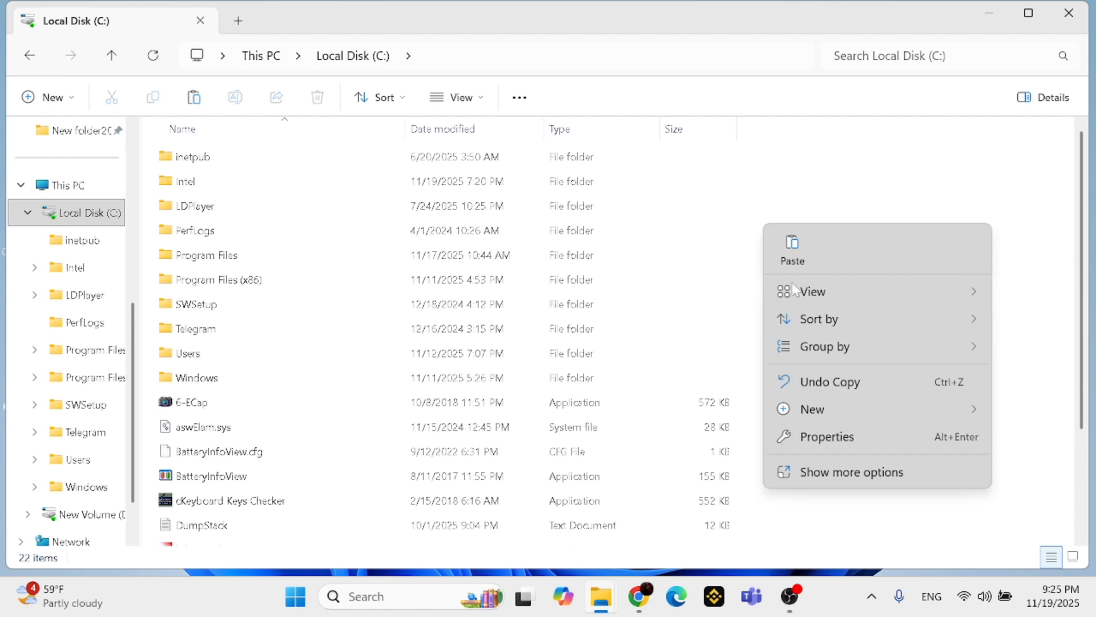
pyautogui.click(835, 472)
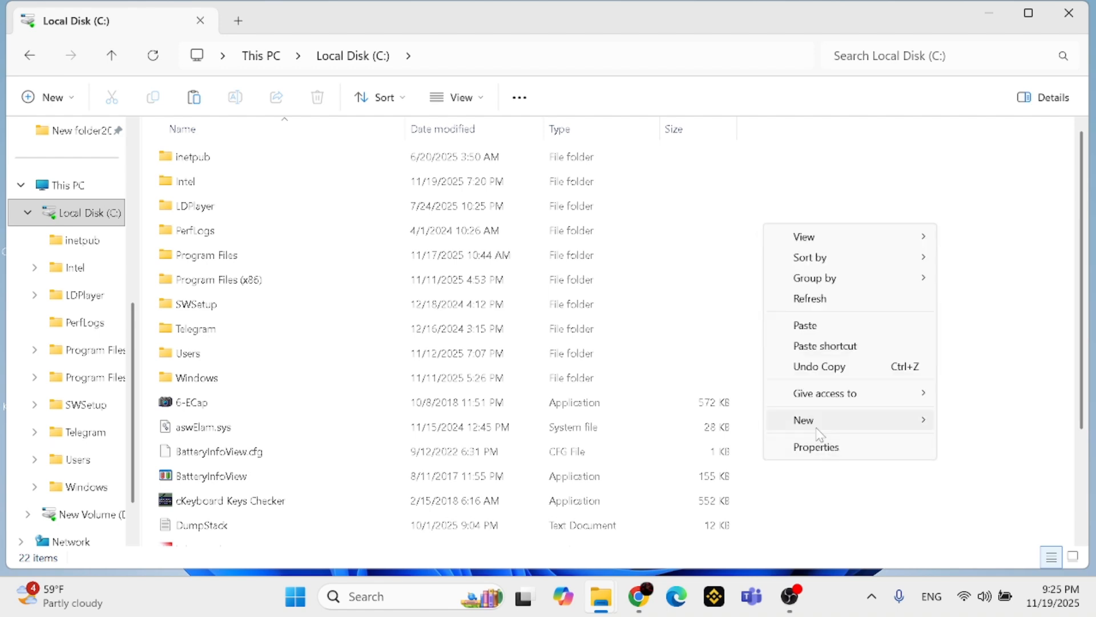
pyautogui.click(806, 334)
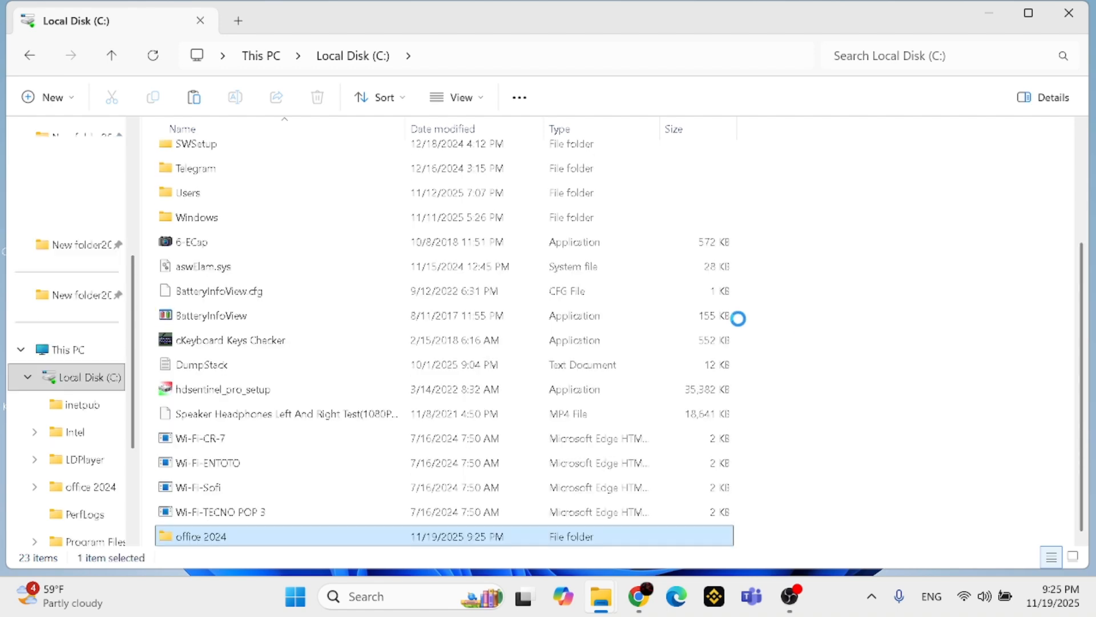
# Paste the office 2024 folder into Local Disk (C:) again, replacing the files with the same names
pyautogui.scroll(3, 278, 291)
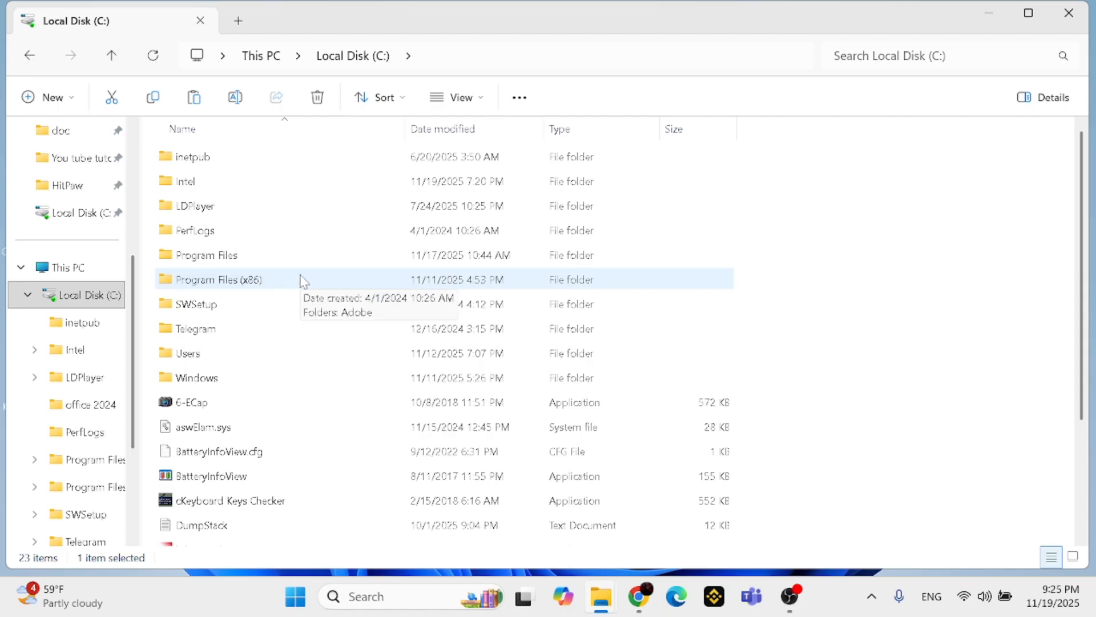
pyautogui.rightClick(917, 196)
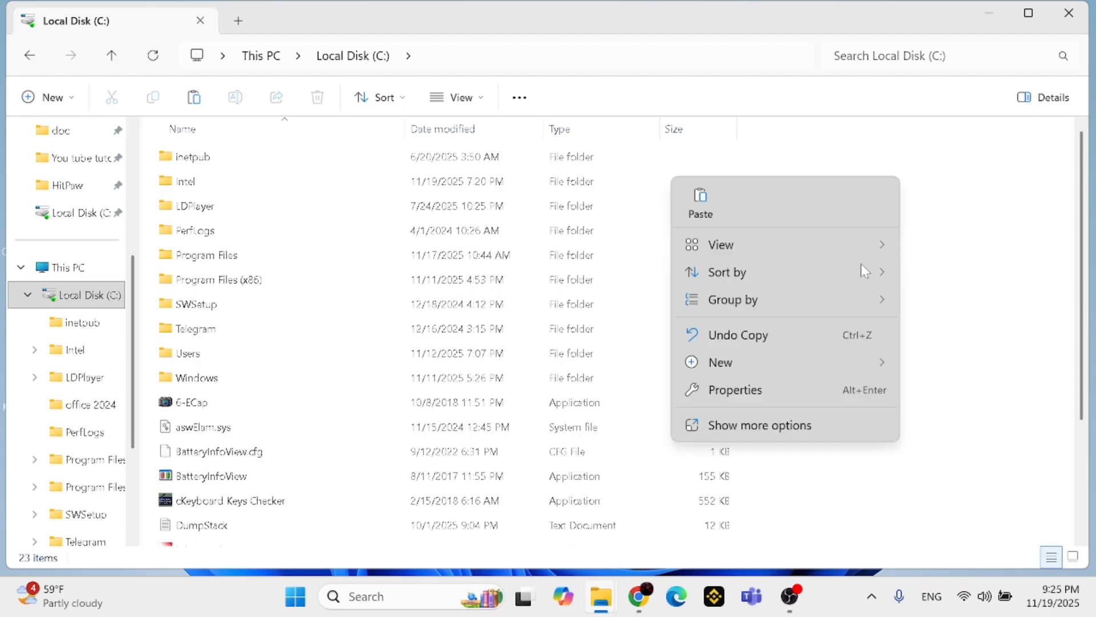
pyautogui.click(747, 427)
pyautogui.click(943, 278)
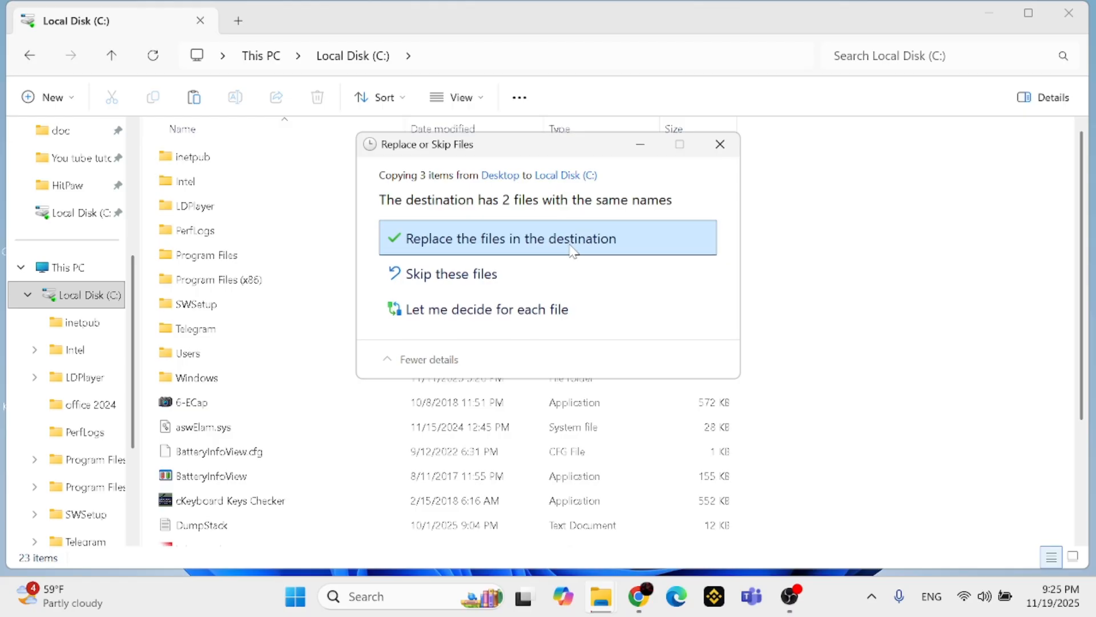
pyautogui.click(571, 239)
pyautogui.scroll(2, 314, 243)
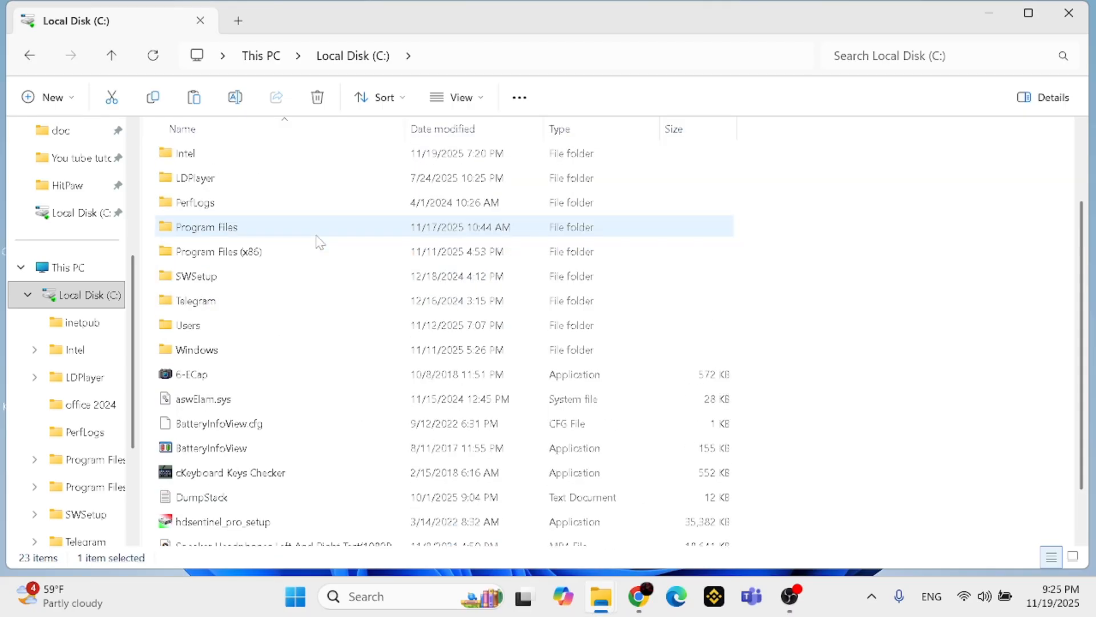
pyautogui.scroll(1, 319, 241)
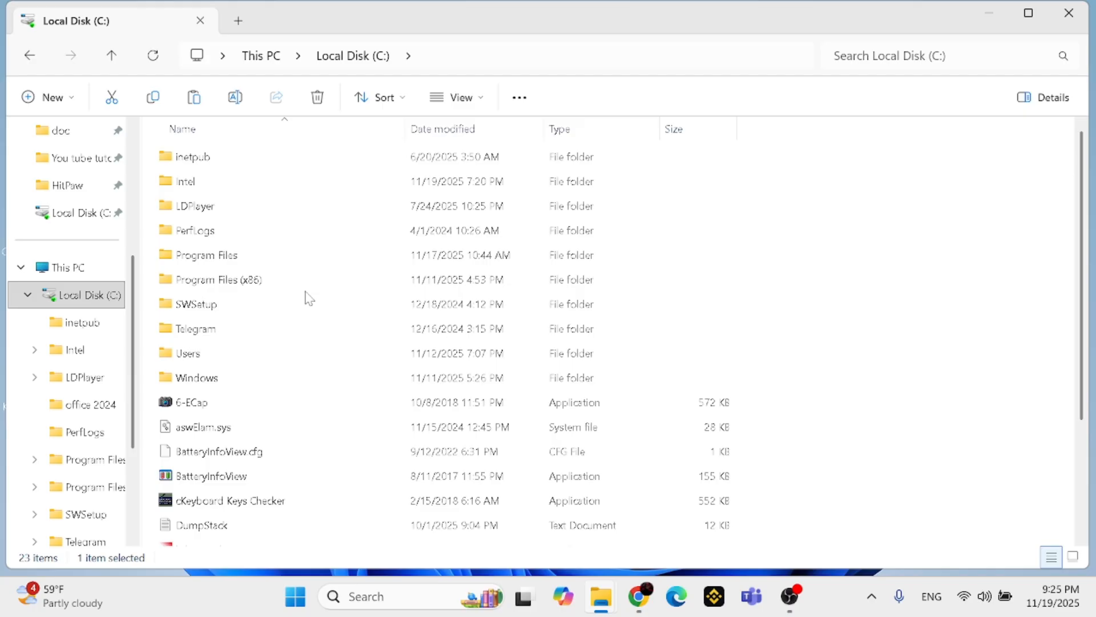
pyautogui.scroll(-3, 308, 298)
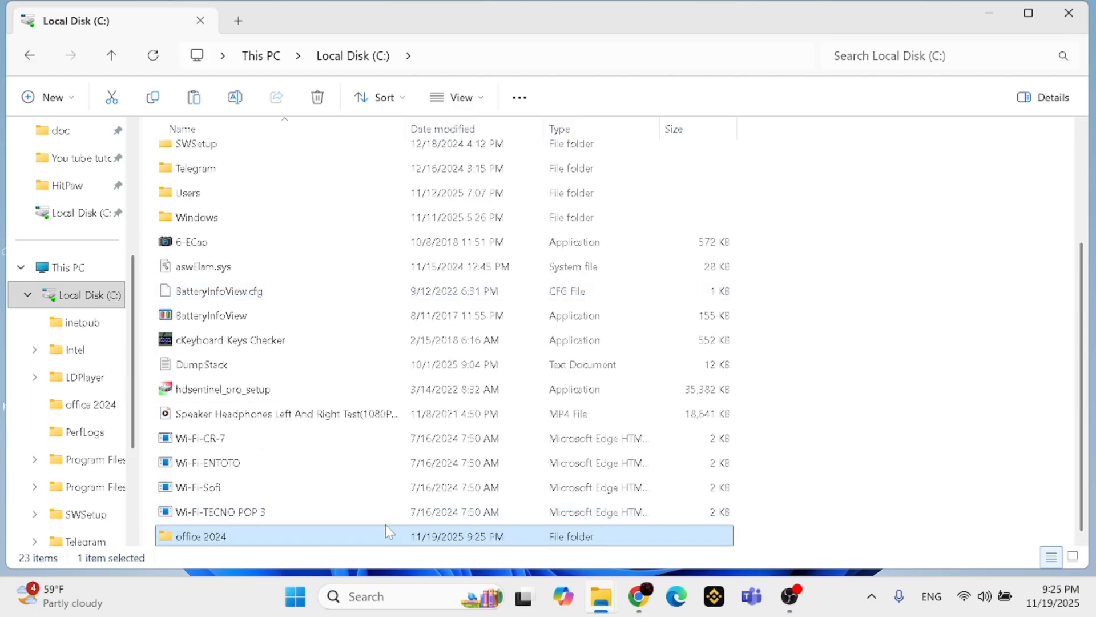
pyautogui.scroll(3, 457, 311)
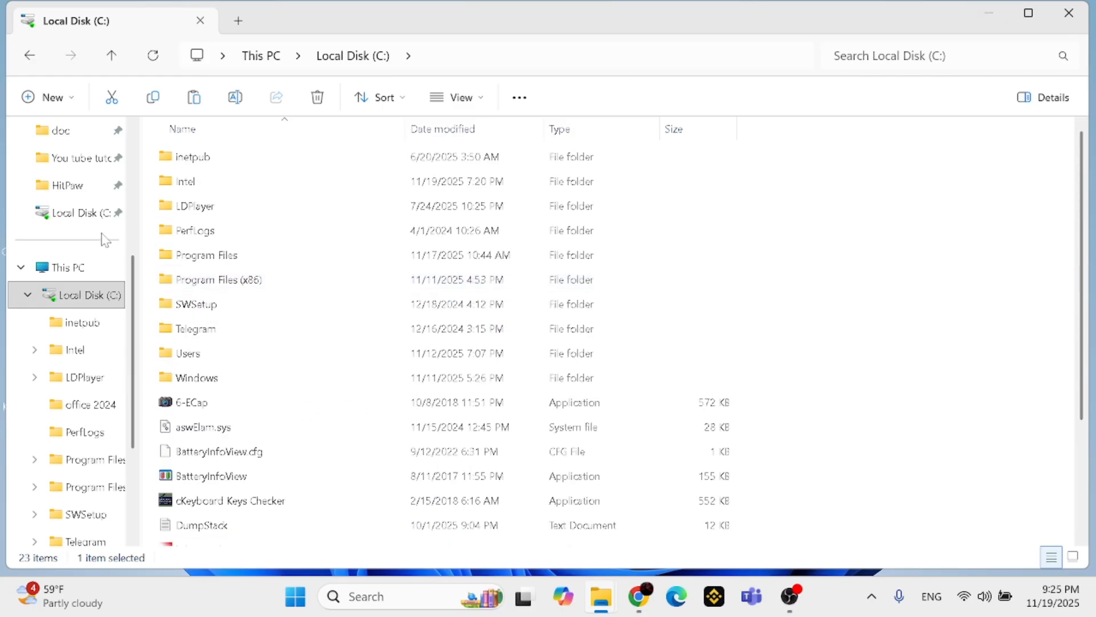
pyautogui.scroll(3, 102, 237)
pyautogui.click(76, 269)
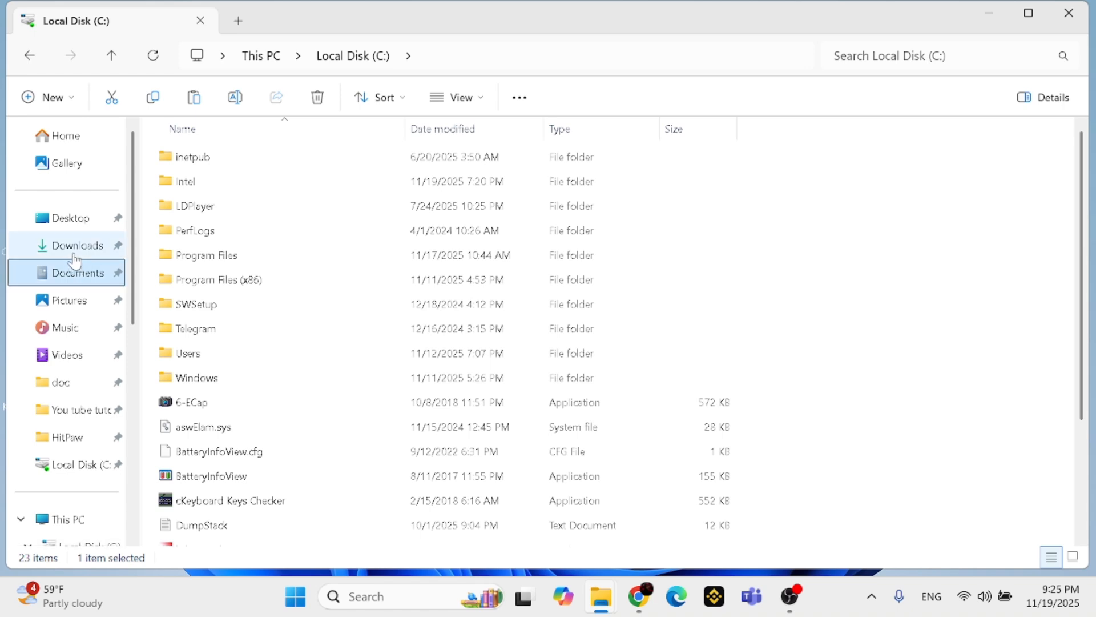
pyautogui.click(74, 246)
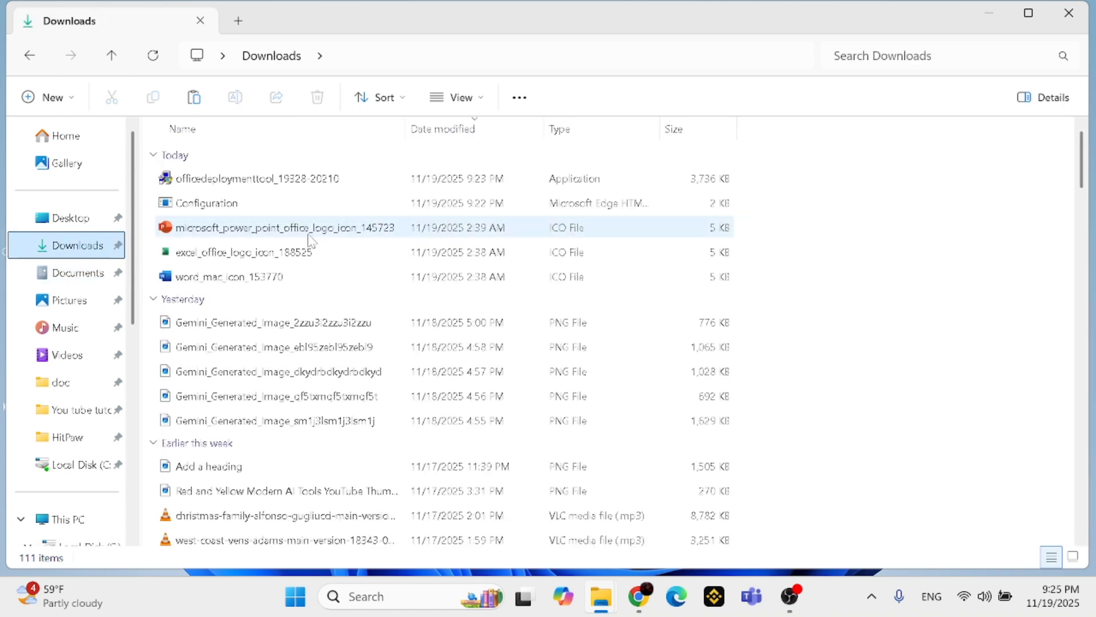
pyautogui.click(247, 201)
pyautogui.moveTo(280, 204); pyautogui.dragTo(157, 154)
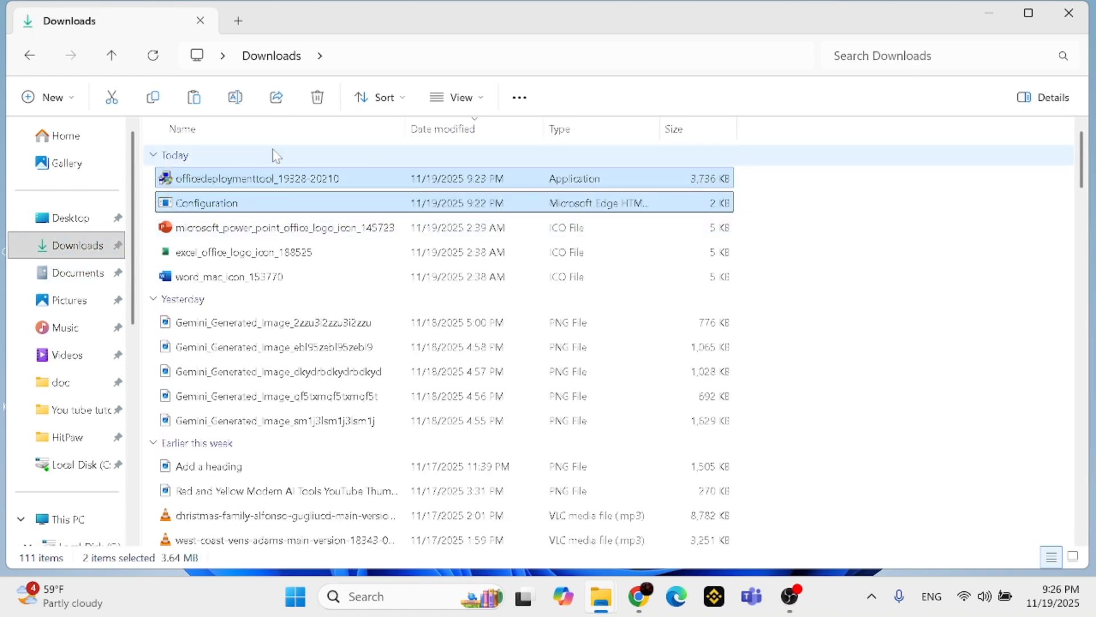
pyautogui.click(318, 97)
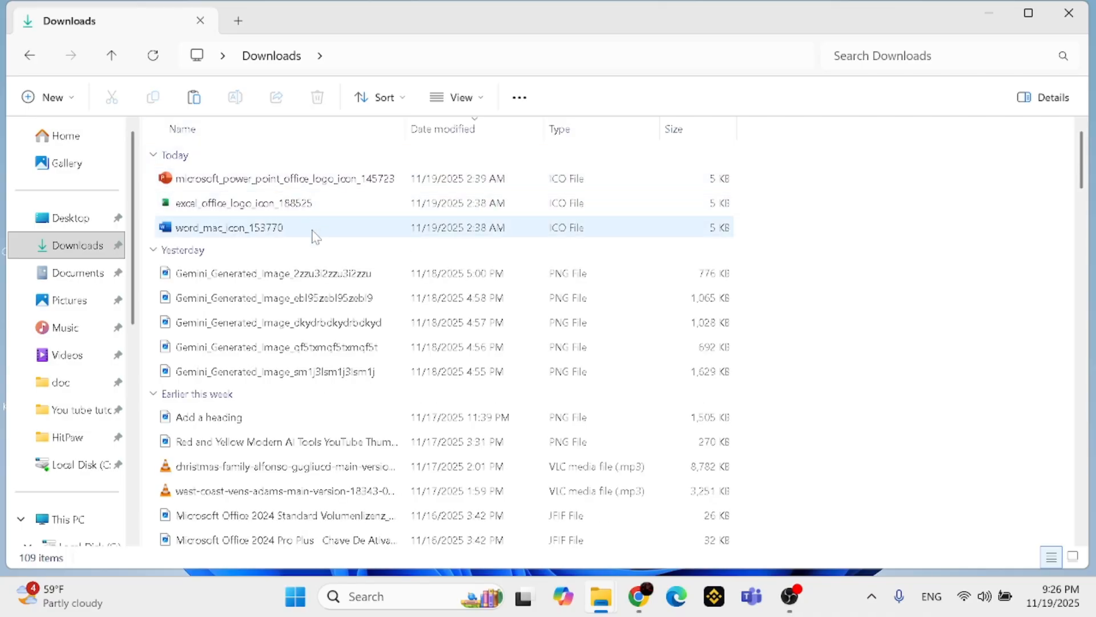
# Delete the three PowerPoint, Excel and Word icon files from Downloads and minimize the folder window
pyautogui.moveTo(316, 237); pyautogui.dragTo(153, 153)
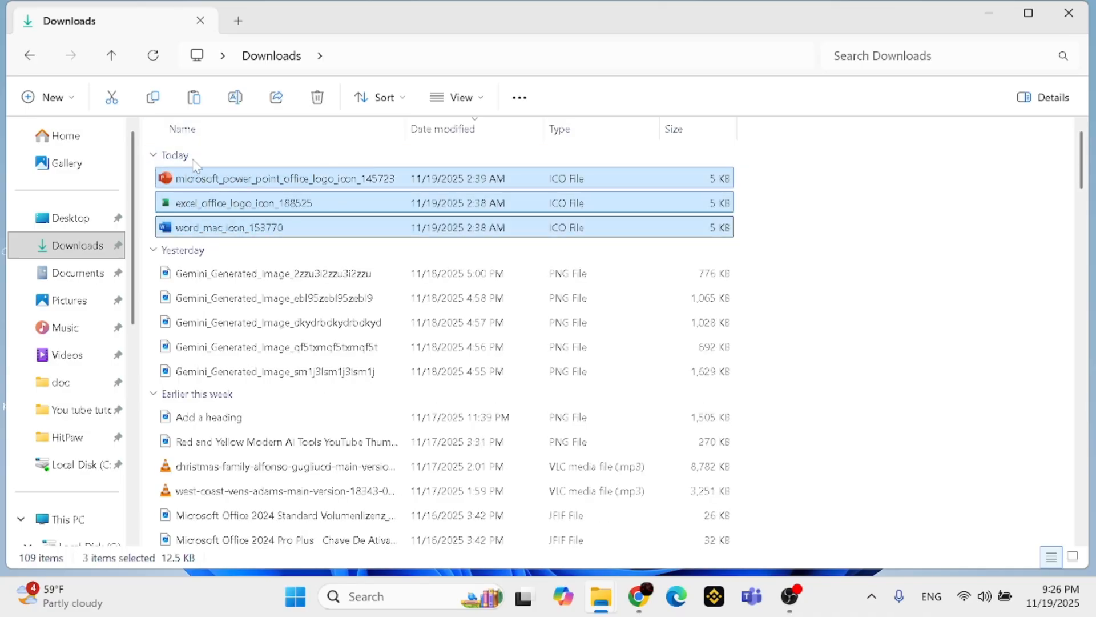
pyautogui.click(315, 100)
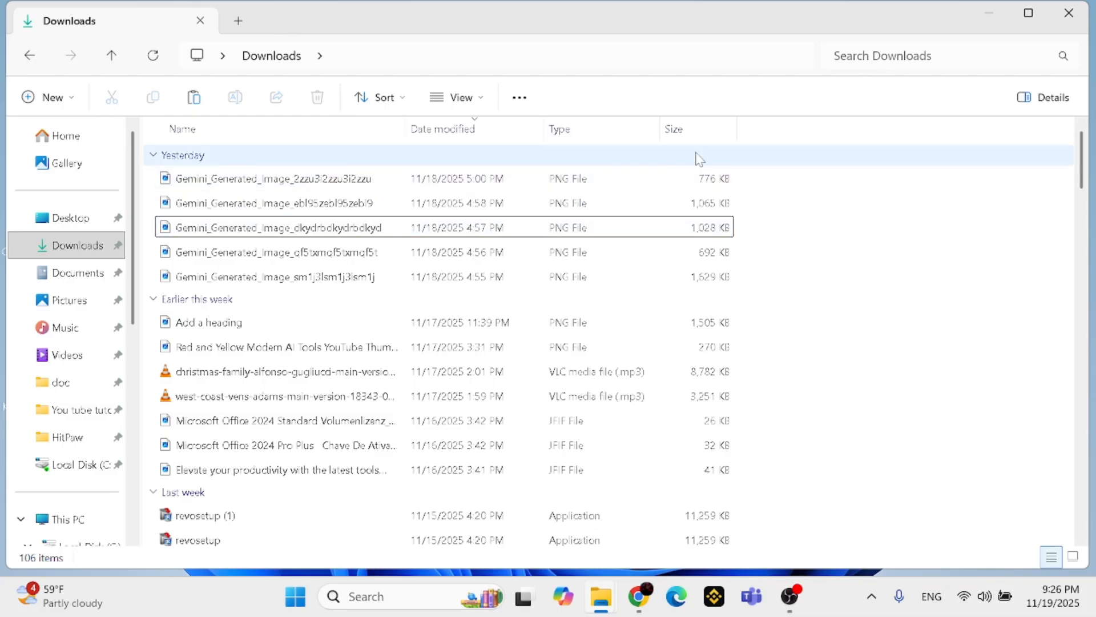
pyautogui.click(990, 13)
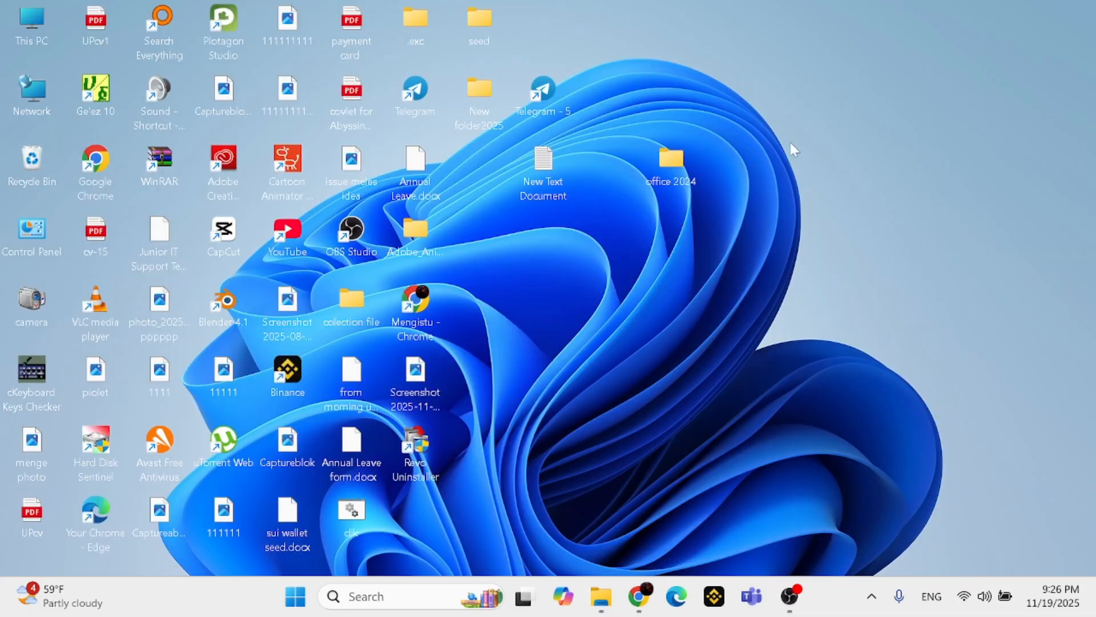
# Cut the office 2024 folder on the desktop and deselect it
pyautogui.rightClick(674, 174)
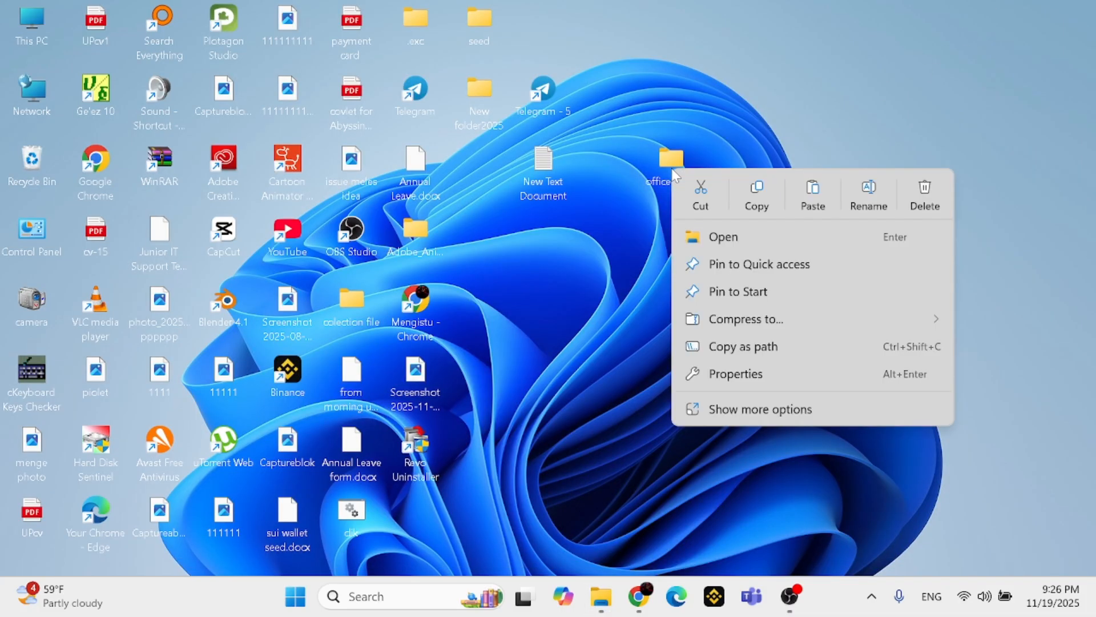
pyautogui.click(710, 212)
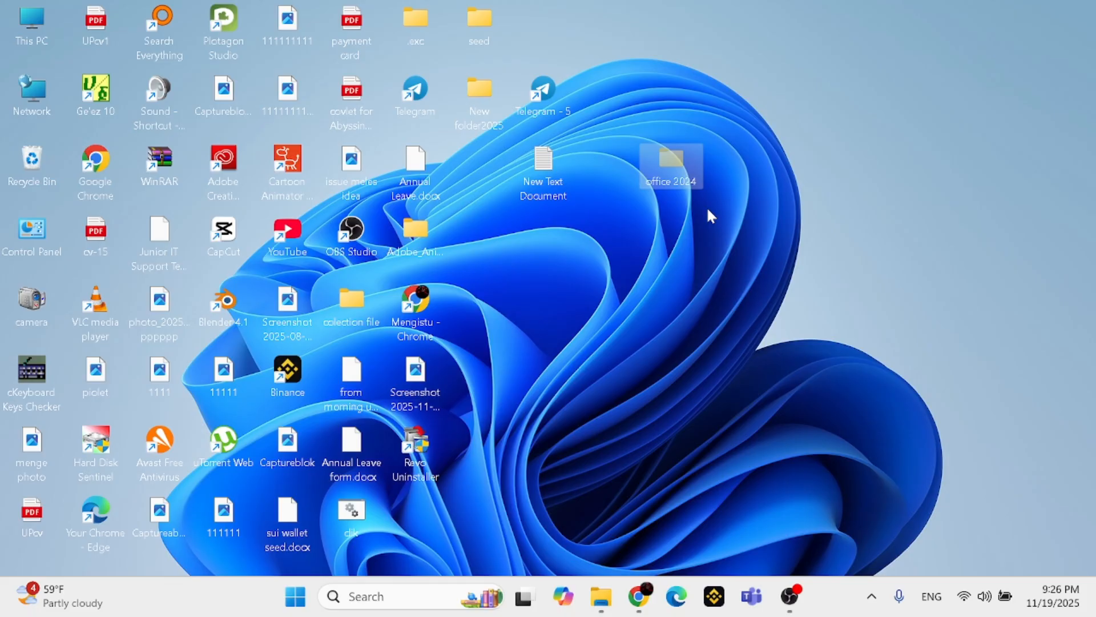
pyautogui.click(936, 150)
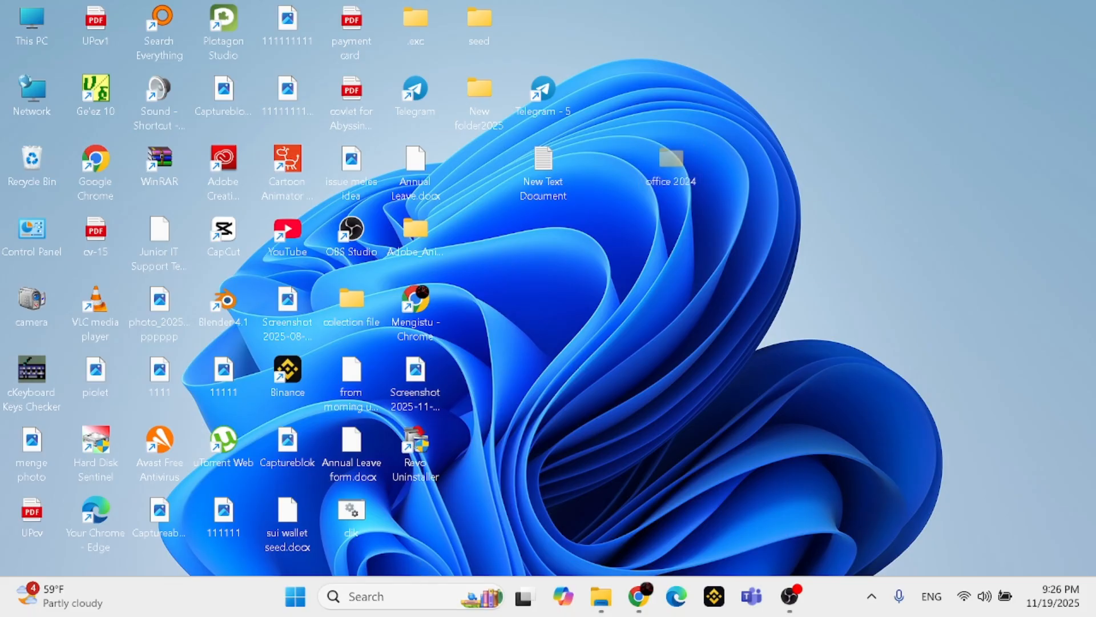
pyautogui.press('super+e')
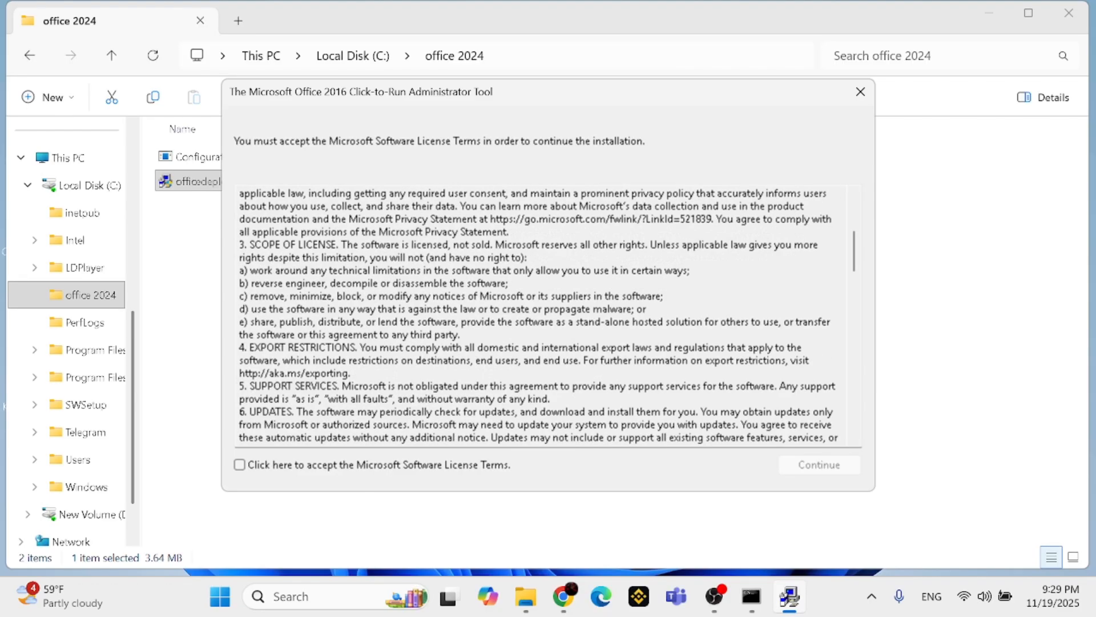
pyautogui.scroll(-9, 541, 317)
pyautogui.click(241, 466)
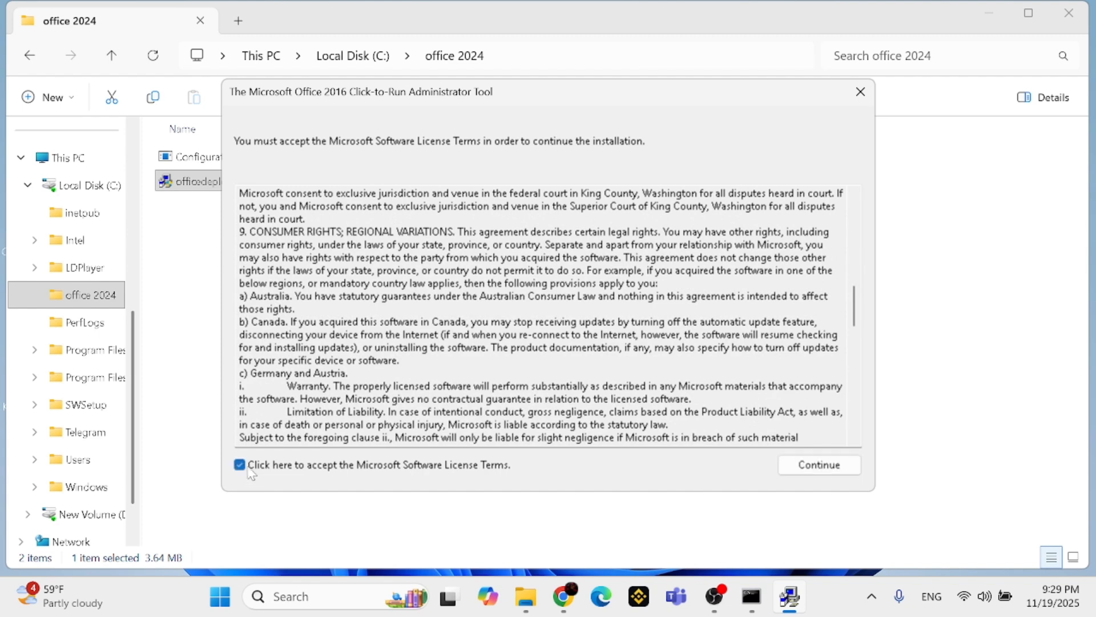
pyautogui.click(819, 465)
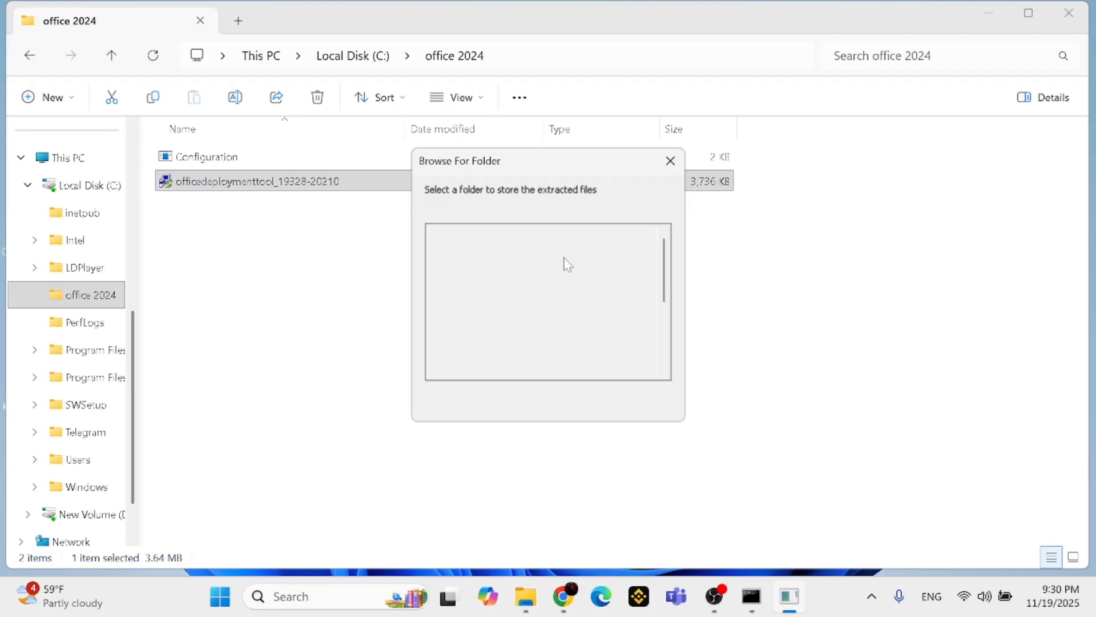
# Extract the deployment tool's files into the office 2024 folder and dismiss the completion dialog
pyautogui.scroll(-2, 500, 314)
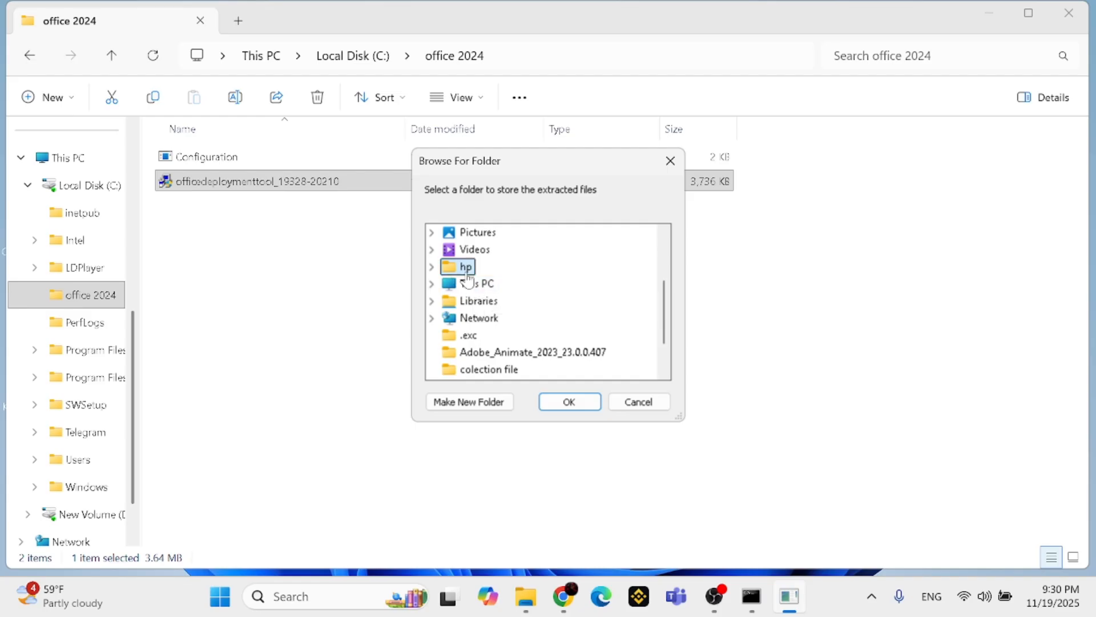
pyautogui.scroll(-1, 505, 295)
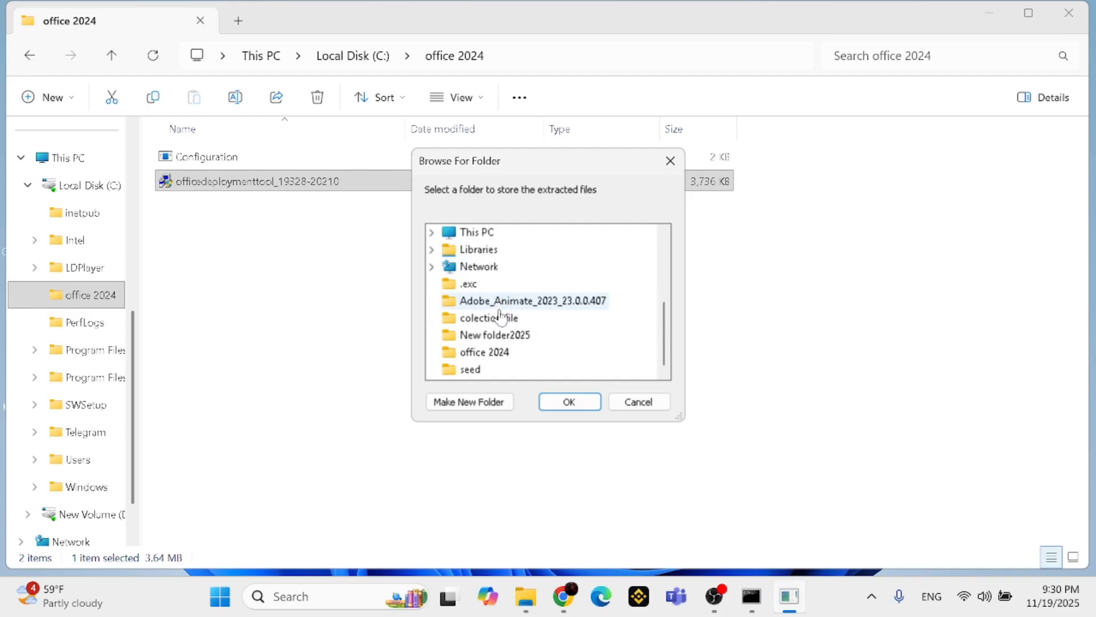
pyautogui.click(486, 352)
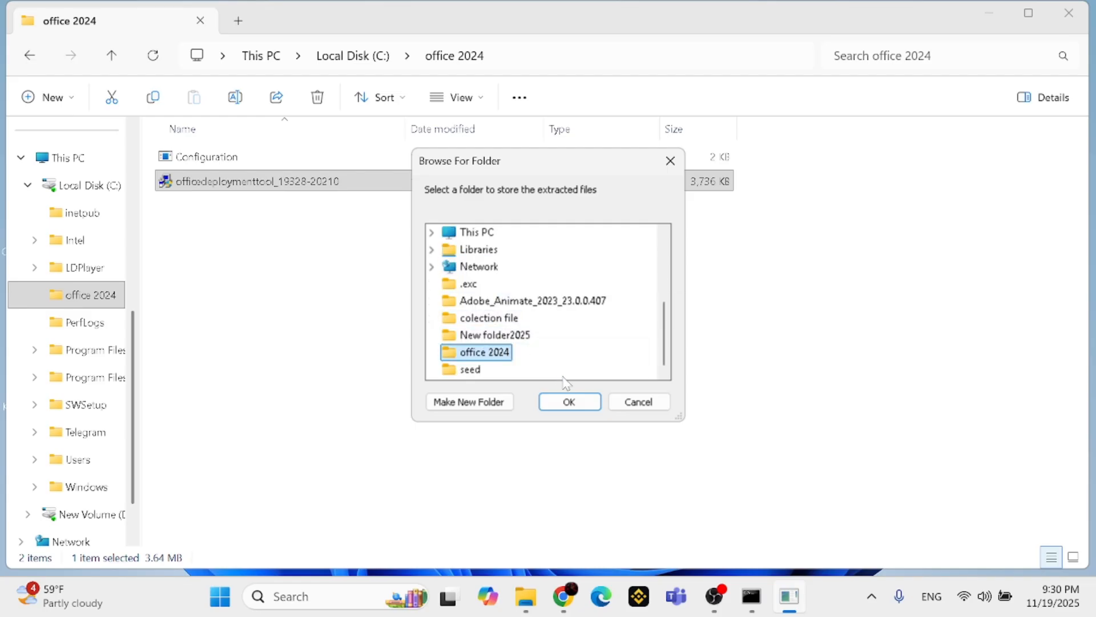
pyautogui.click(569, 402)
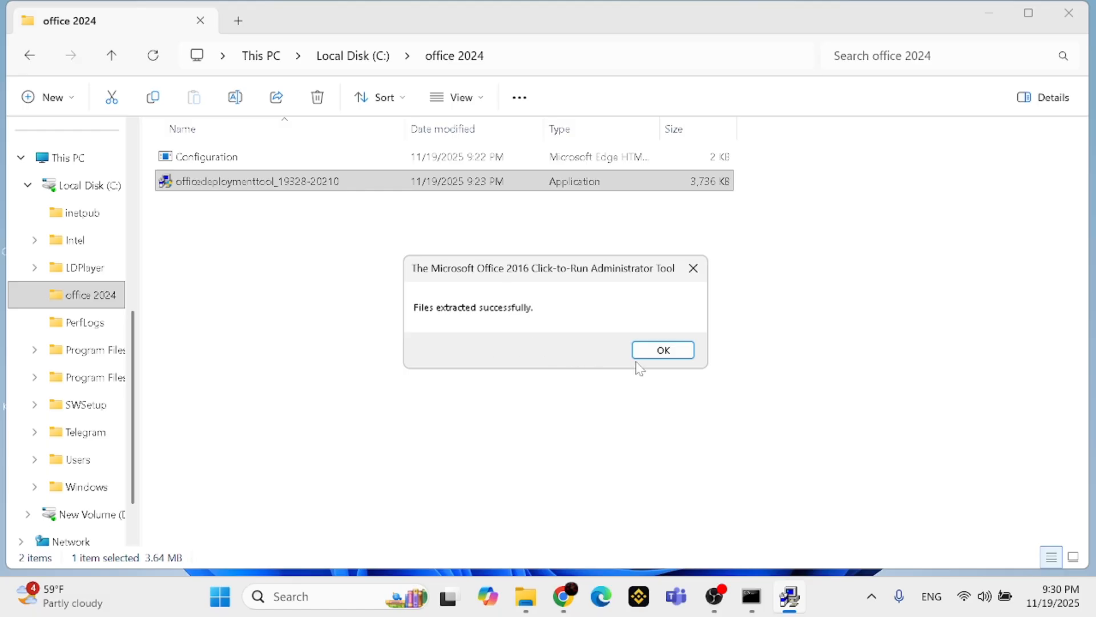
pyautogui.click(652, 362)
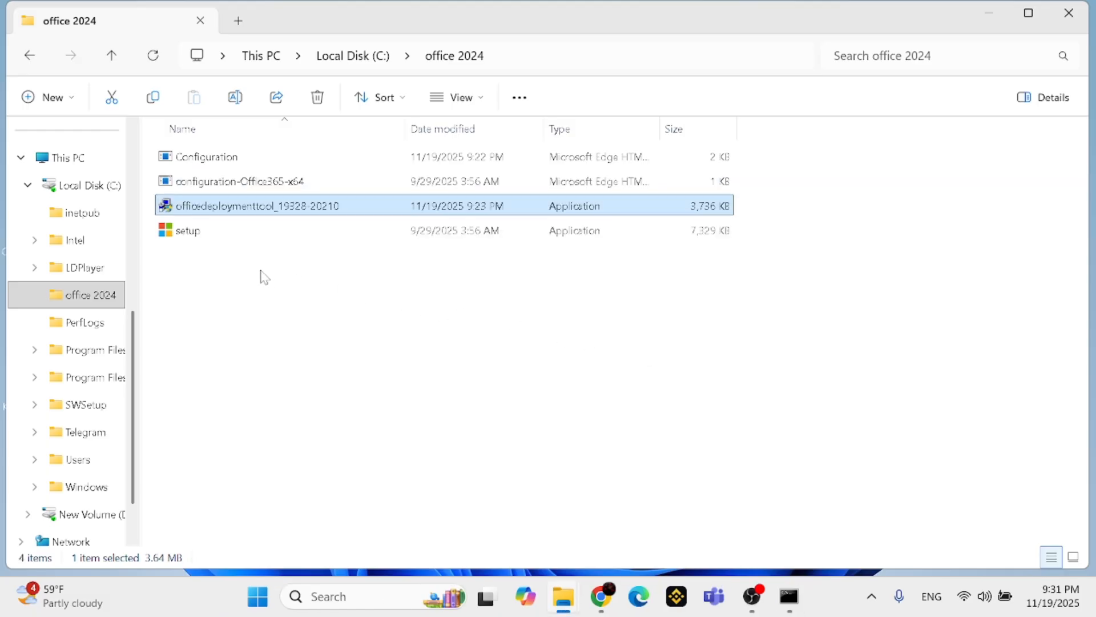
pyautogui.click(262, 274)
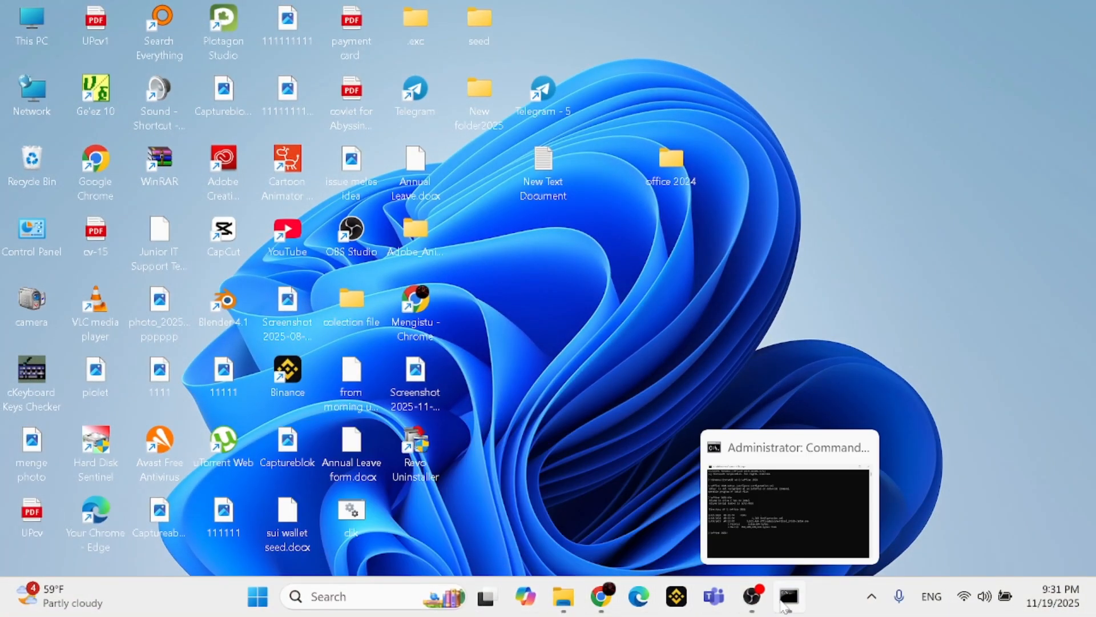
# Search Windows for cmd and run Command Prompt as administrator
pyautogui.click(453, 607)
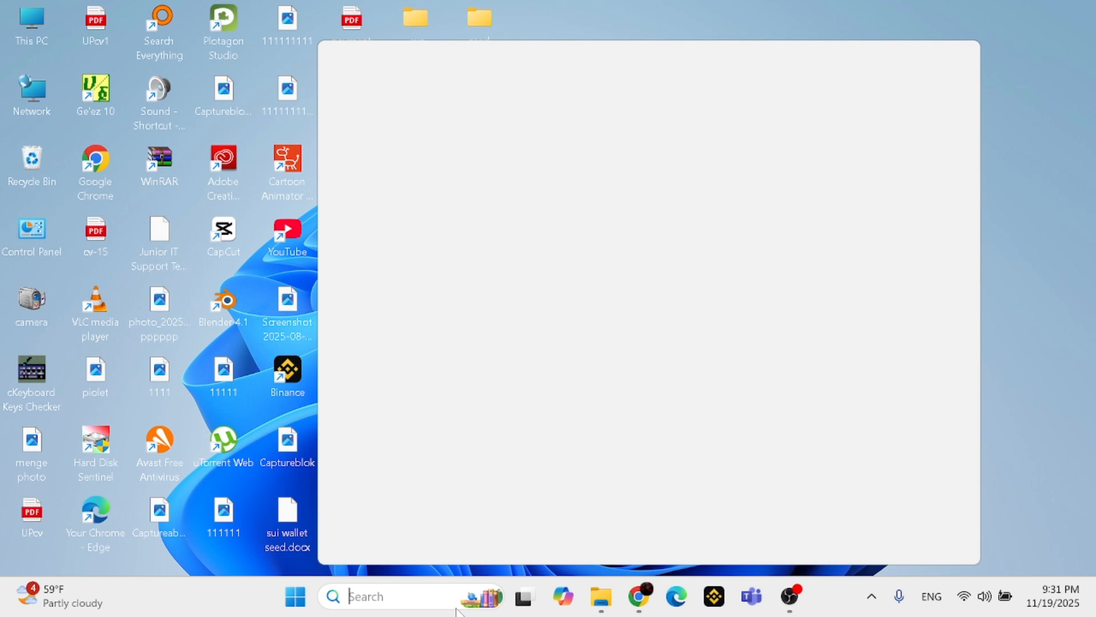
pyautogui.write('cm')
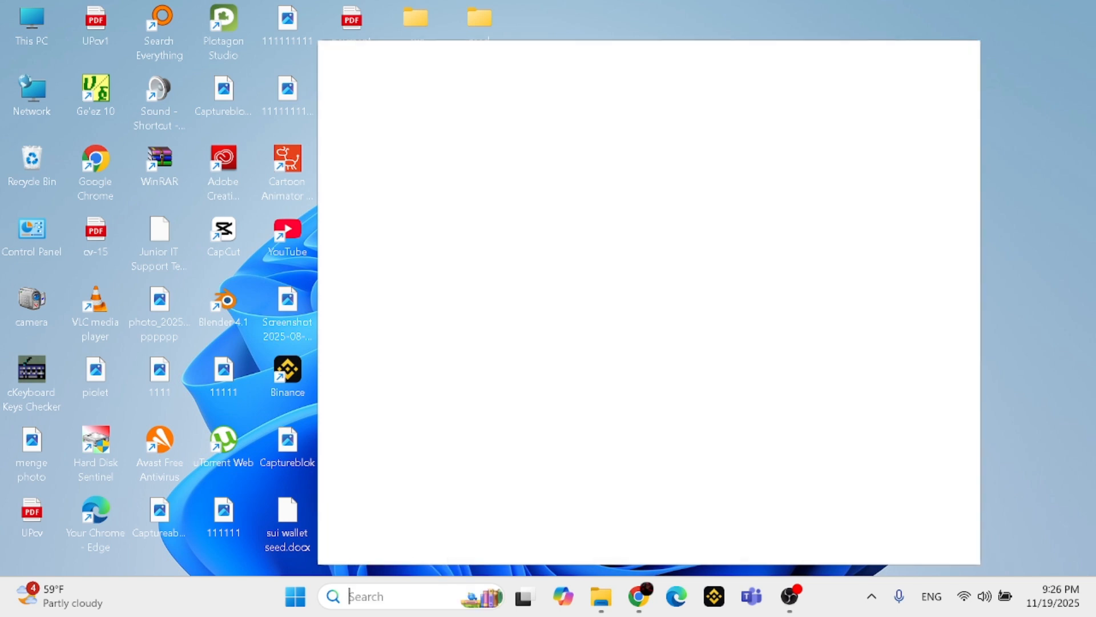
pyautogui.write('cmd')
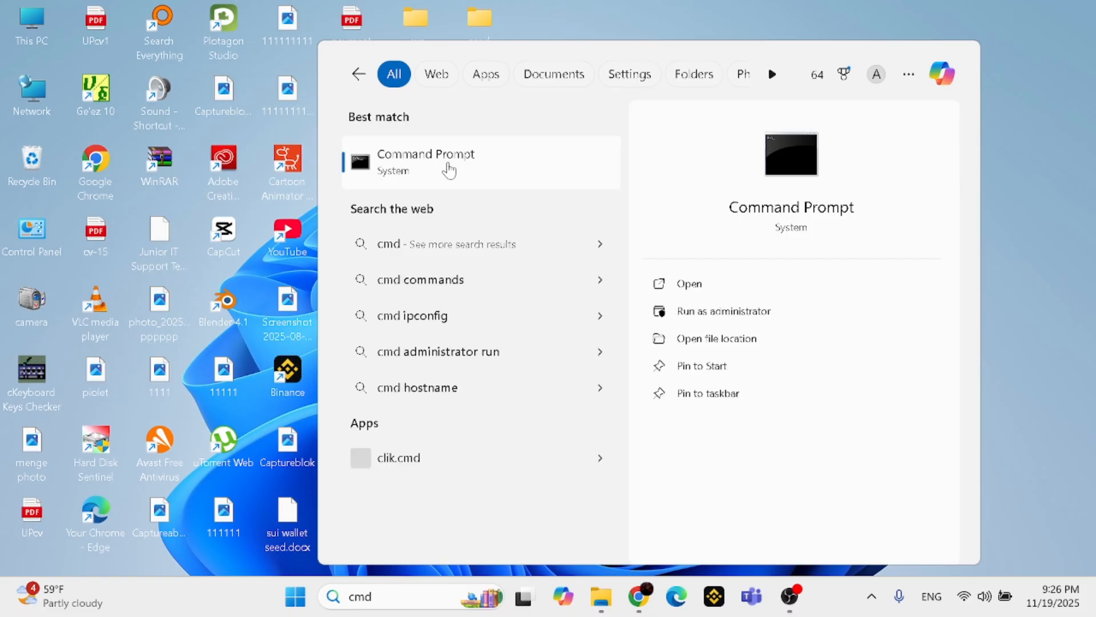
pyautogui.rightClick(450, 170)
pyautogui.click(512, 195)
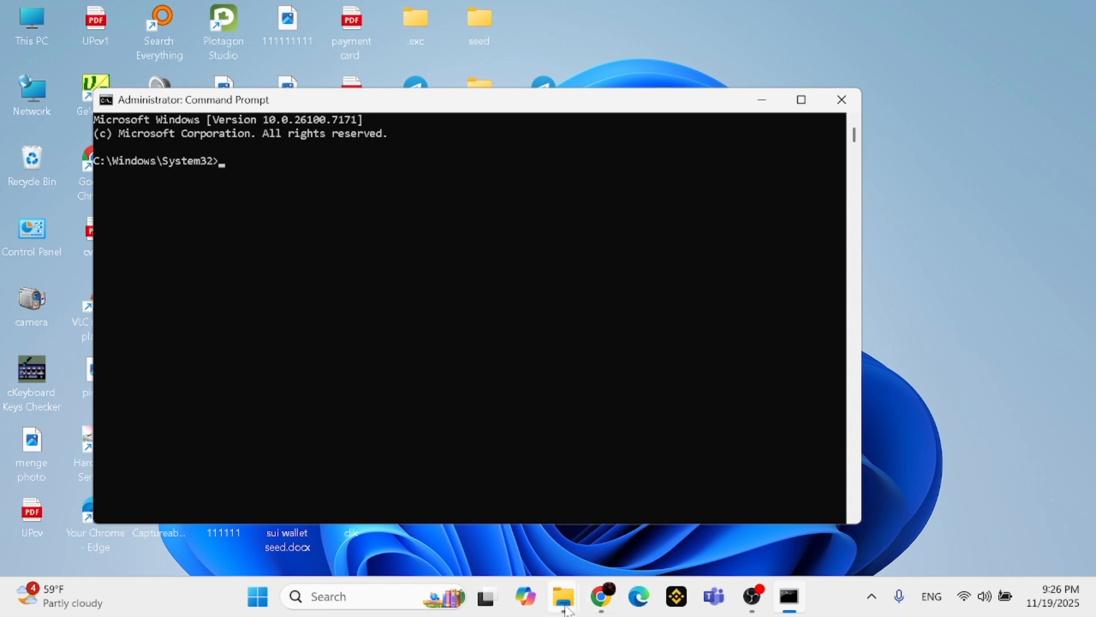
# Switch to File Explorer, open the office 2024 folder on Local Disk (C:) and copy its path, C:\office 2024
pyautogui.moveTo(564, 609)
pyautogui.click(648, 517)
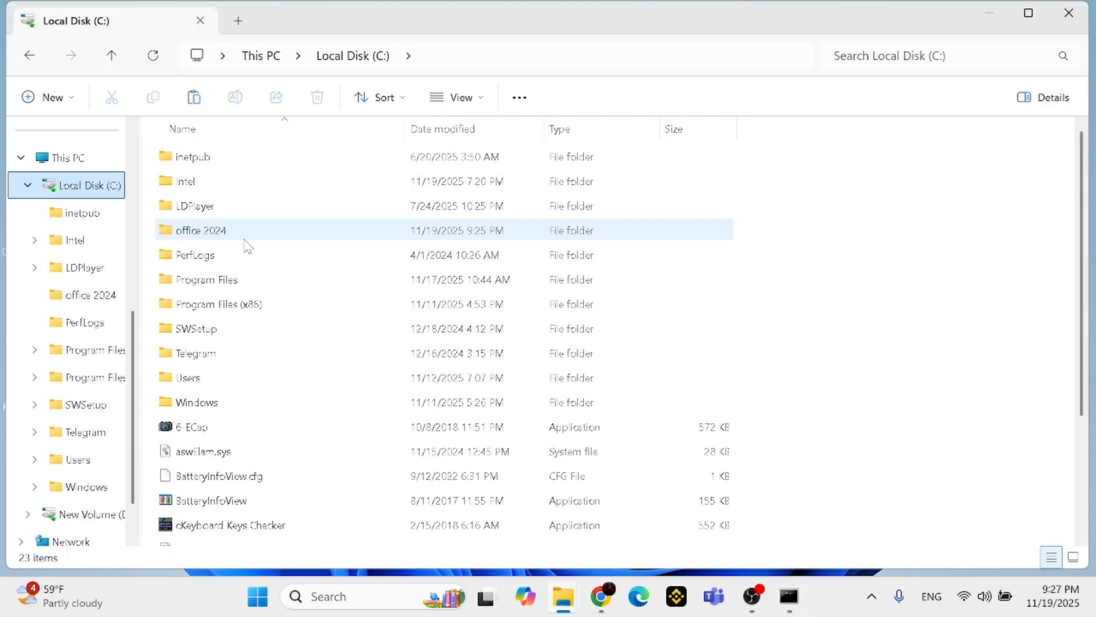
pyautogui.hotkey('alt', 'Up')
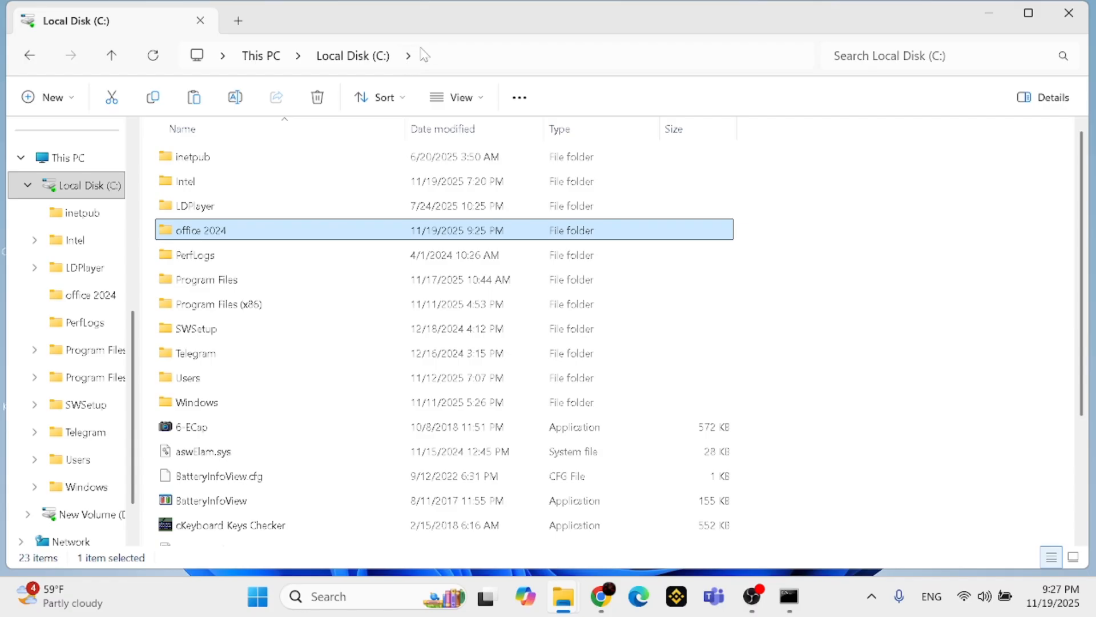
pyautogui.click(423, 55)
pyautogui.click(269, 232)
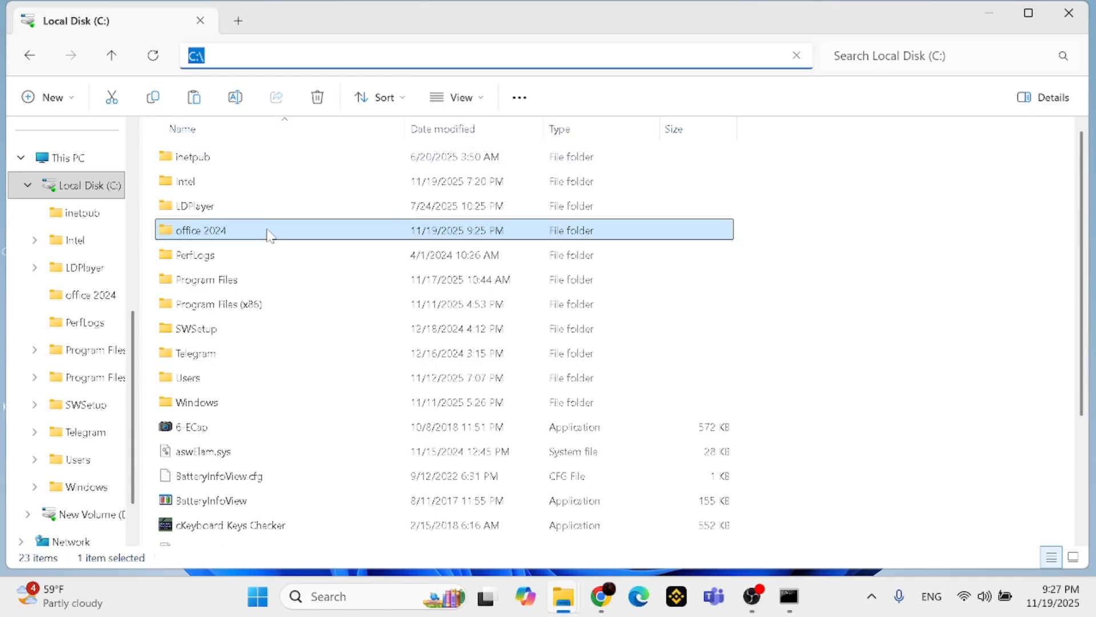
pyautogui.doubleClick(274, 231)
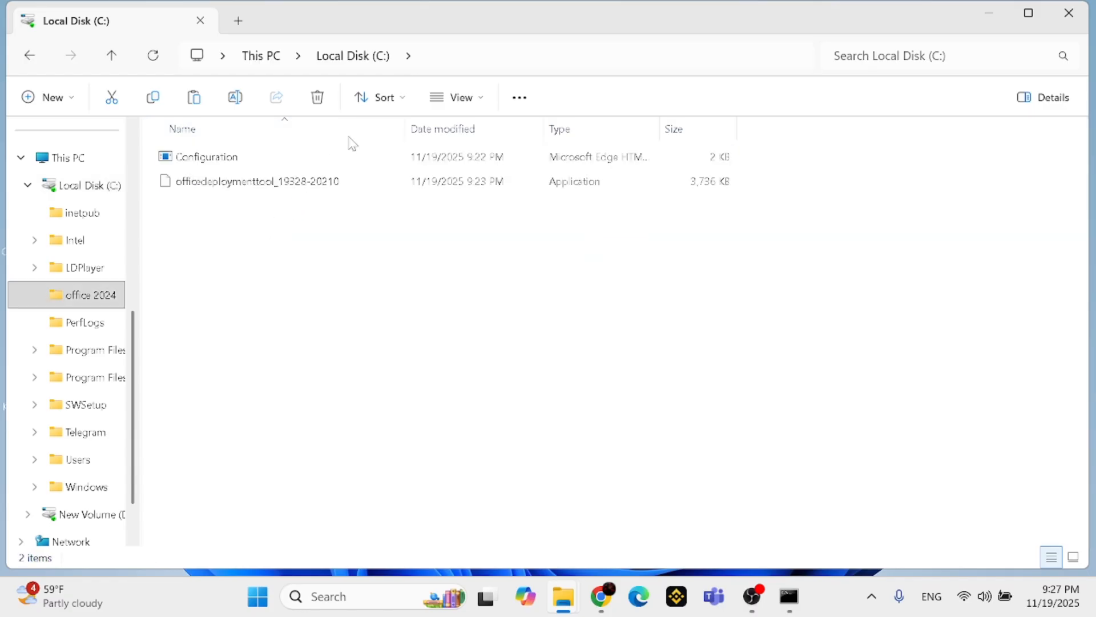
pyautogui.click(512, 55)
pyautogui.click(512, 56)
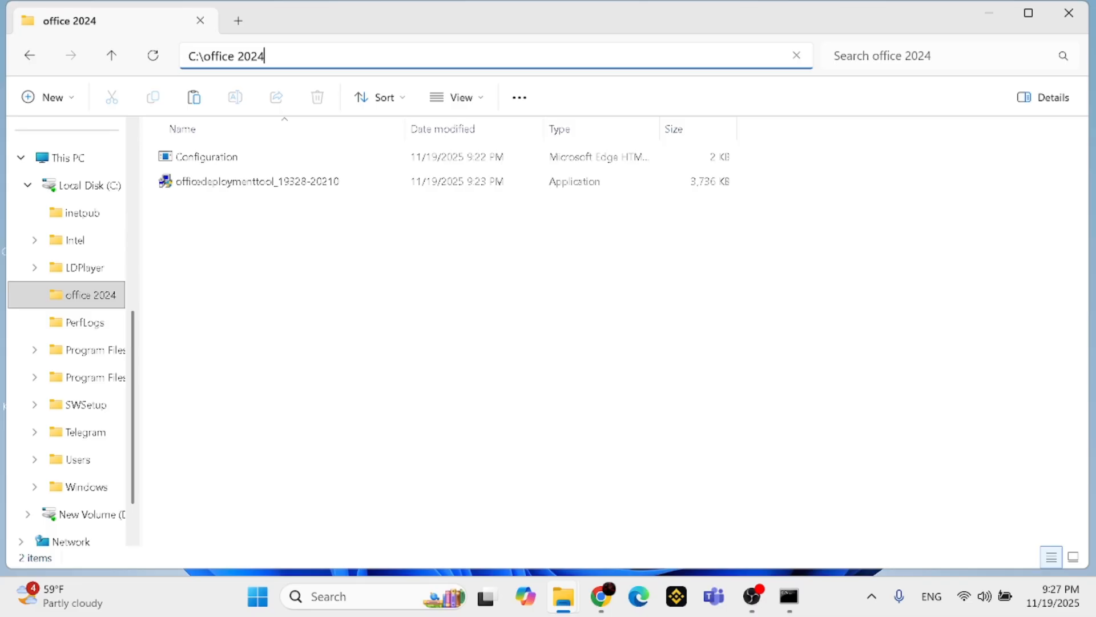
pyautogui.hotkey('ctrl', 'a')
pyautogui.hotkey('ctrl', 'c')
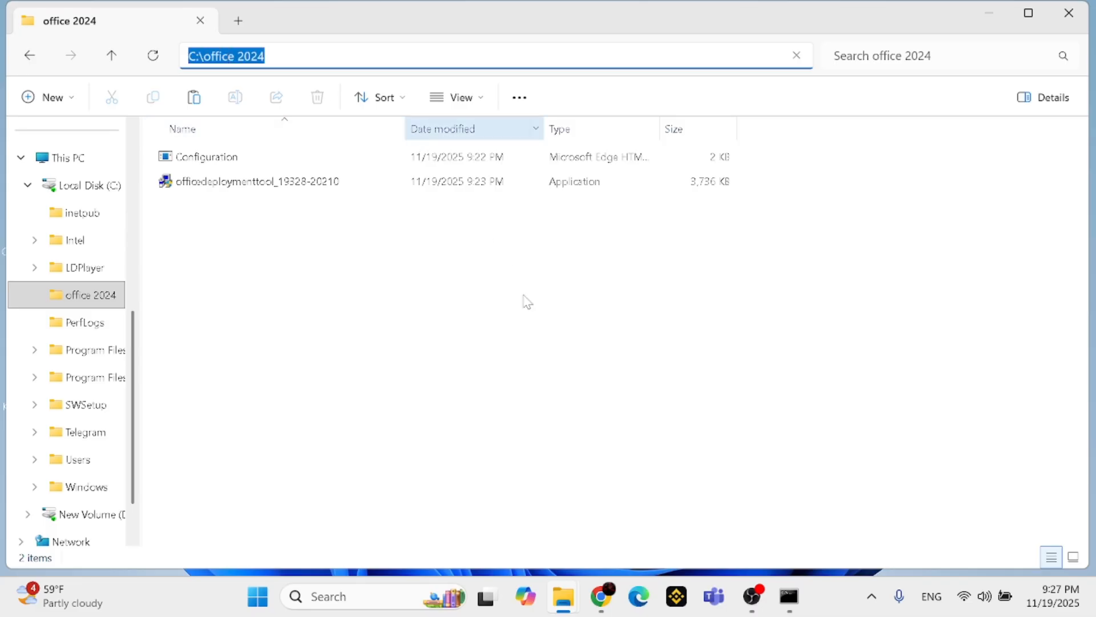
# Switch to Command Prompt and change the working directory to C:\office 2024
pyautogui.moveTo(789, 596)
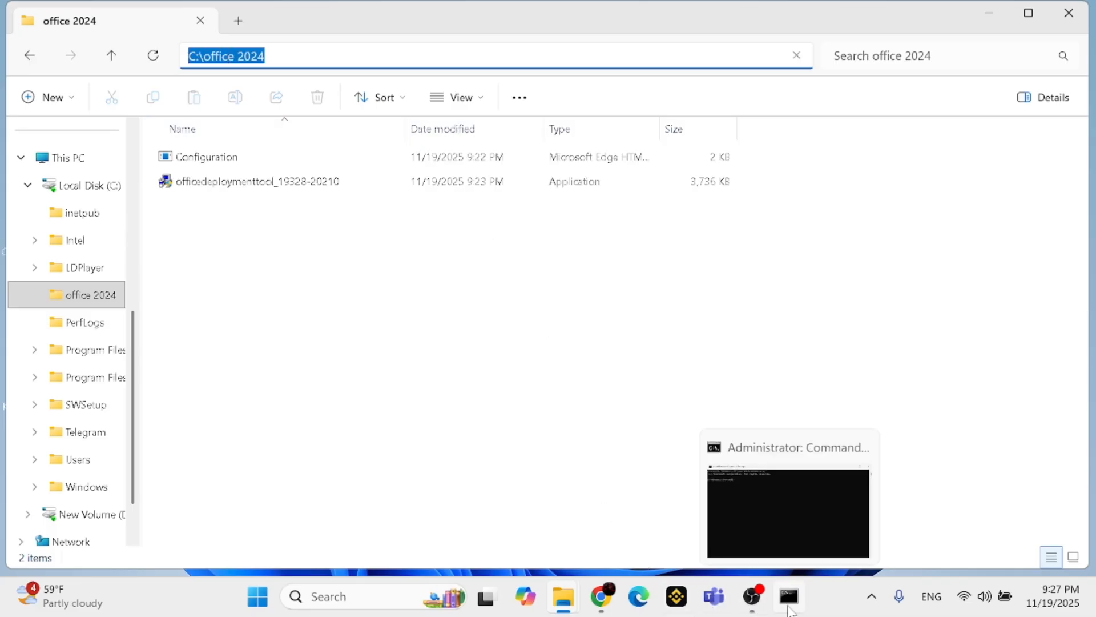
pyautogui.click(779, 532)
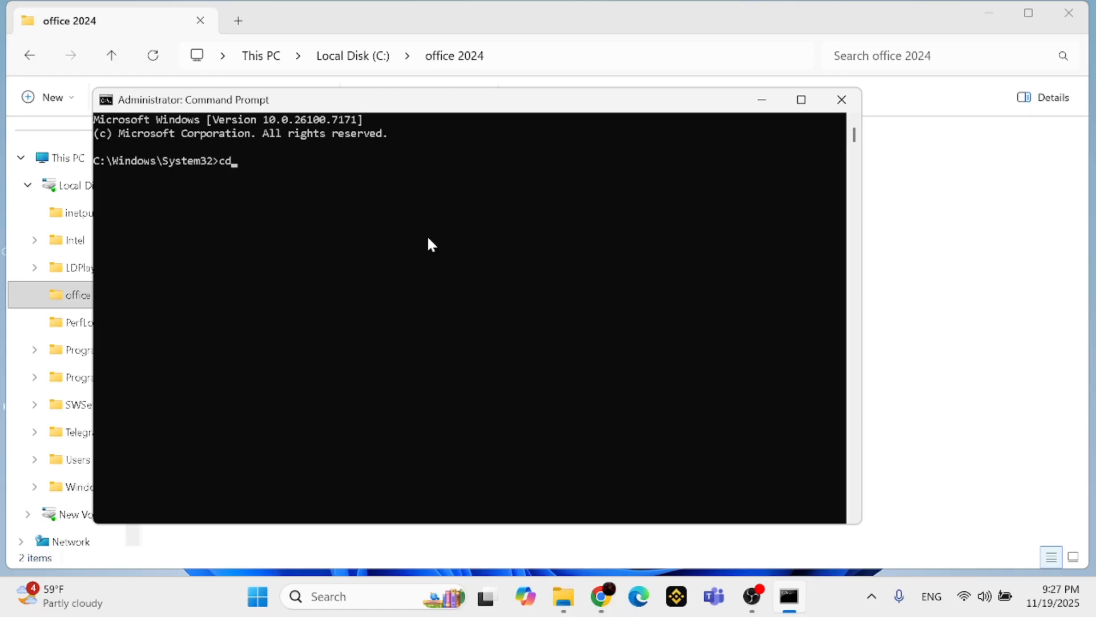
pyautogui.write('cd')
pyautogui.hotkey('ctrl', 'v')
pyautogui.press('Return')
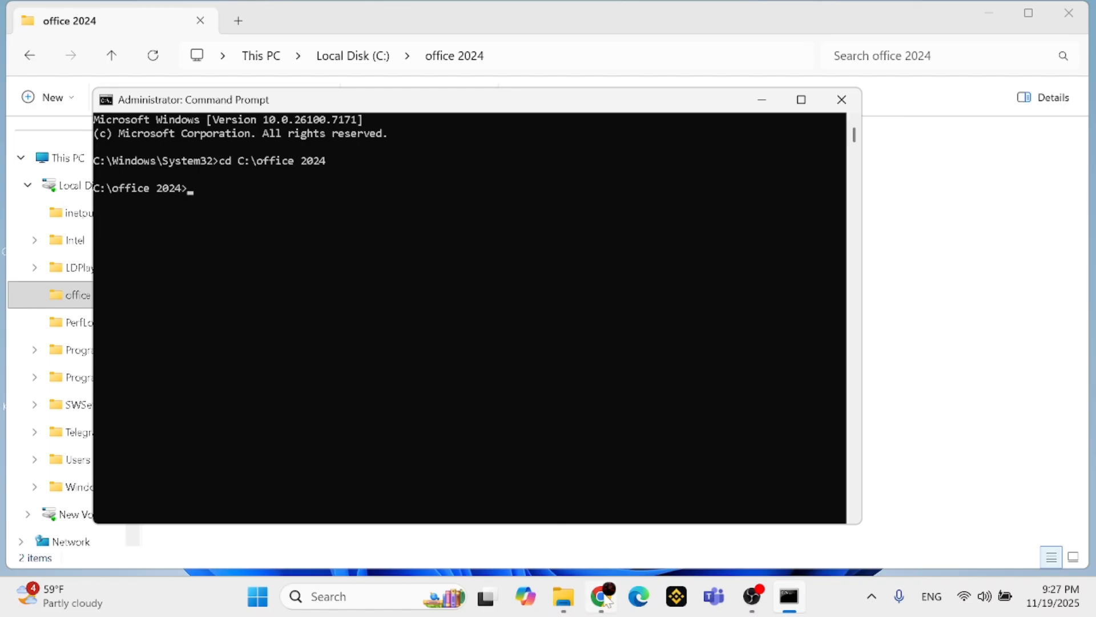
# Switch to Chrome and search for "office deployment tool 2024" in a new tab
pyautogui.moveTo(604, 596)
pyautogui.click(595, 522)
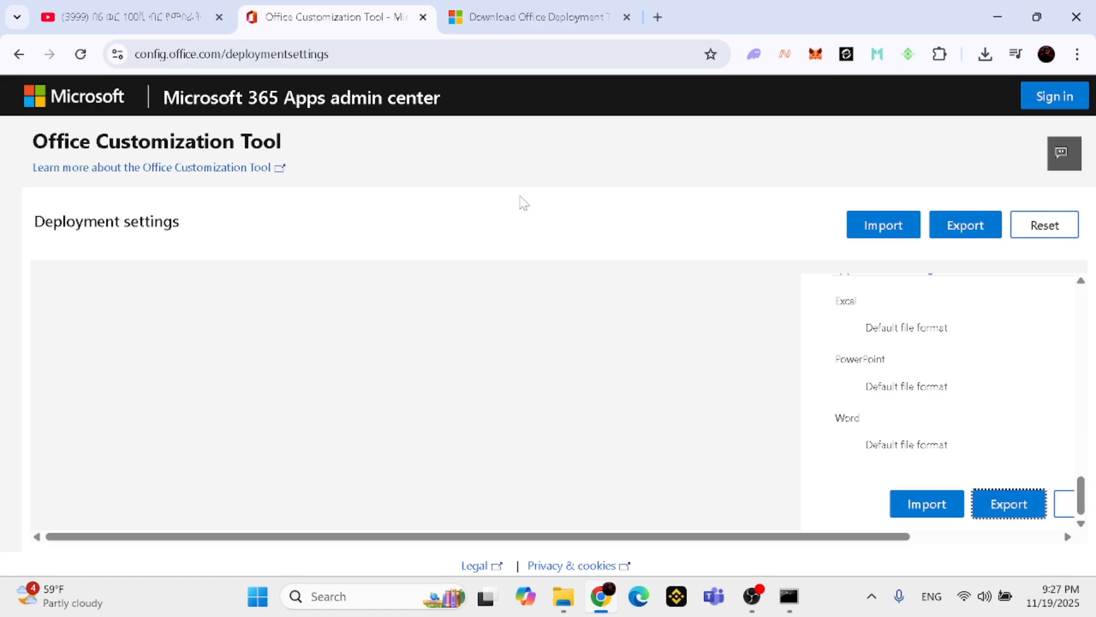
pyautogui.click(658, 18)
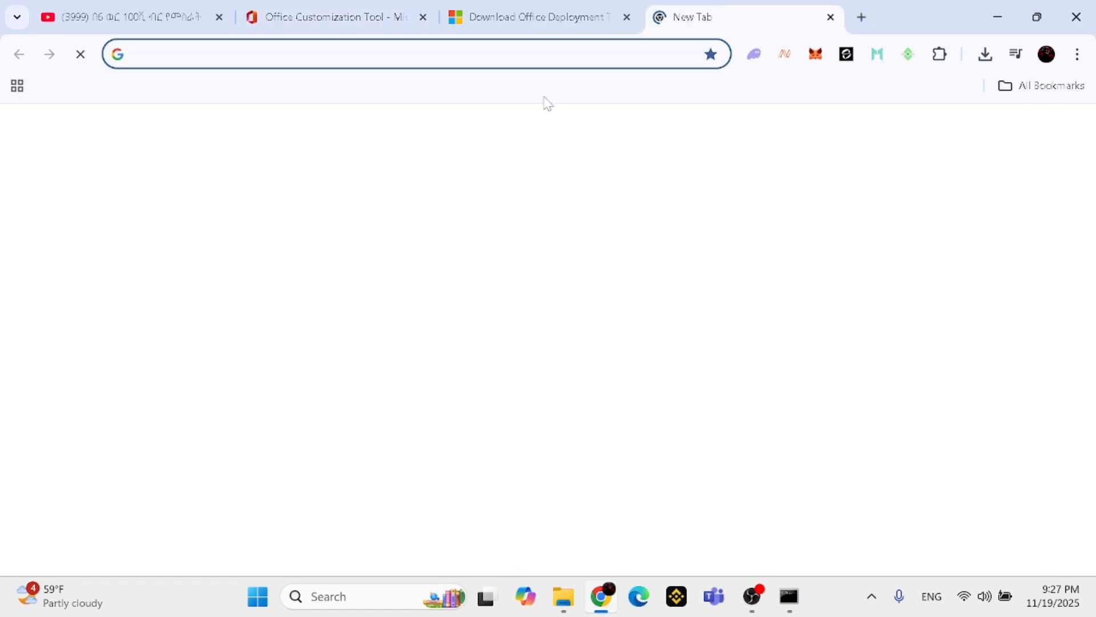
pyautogui.write('offi')
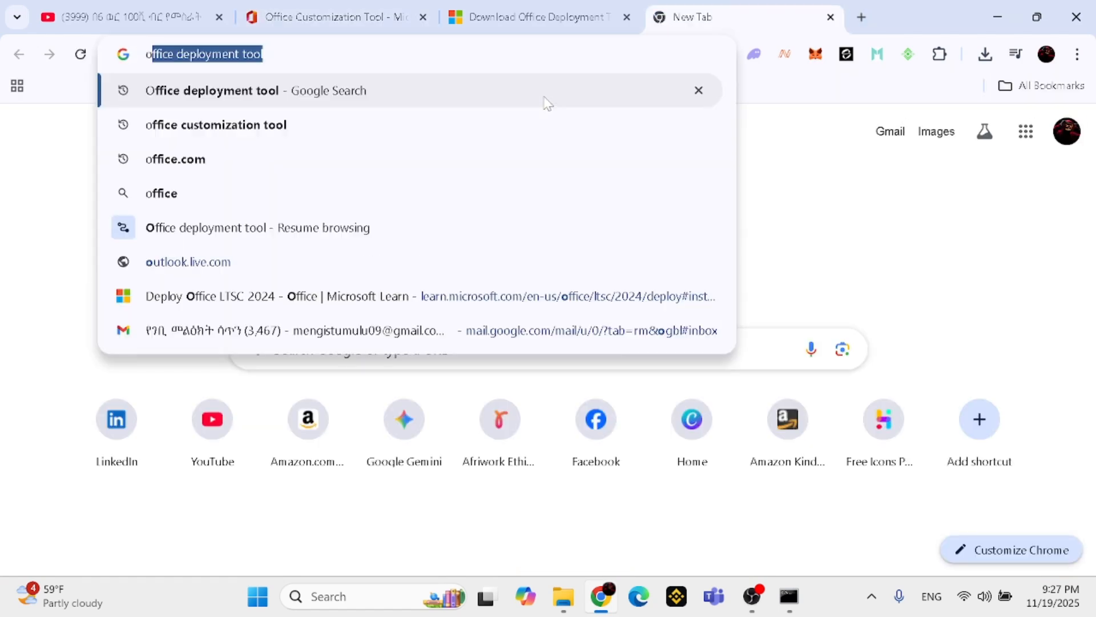
pyautogui.write('ce')
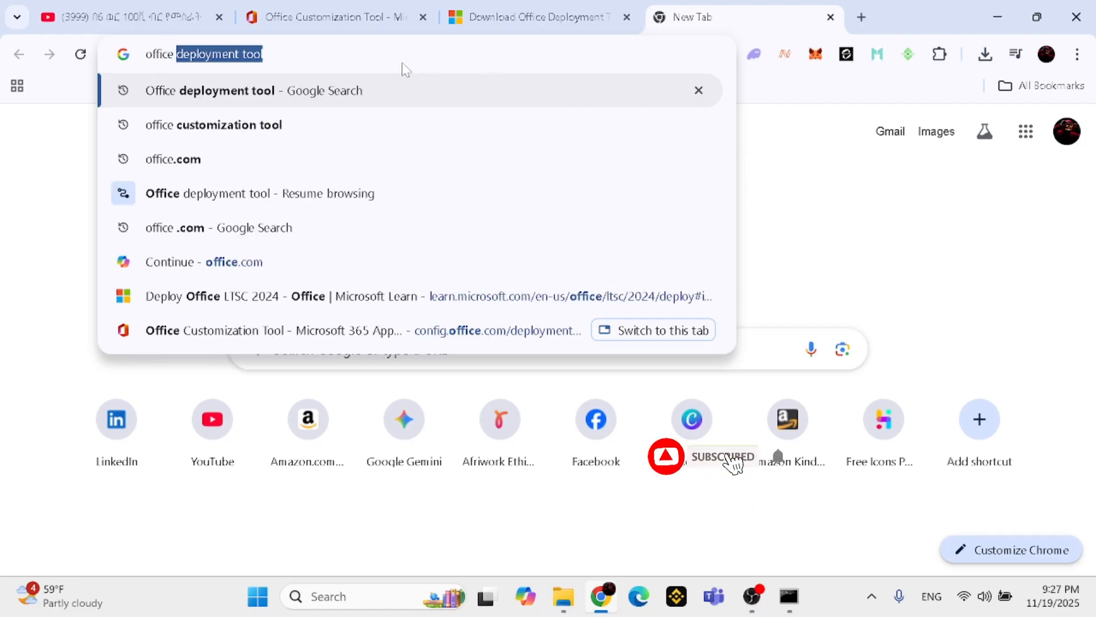
pyautogui.press('Right')
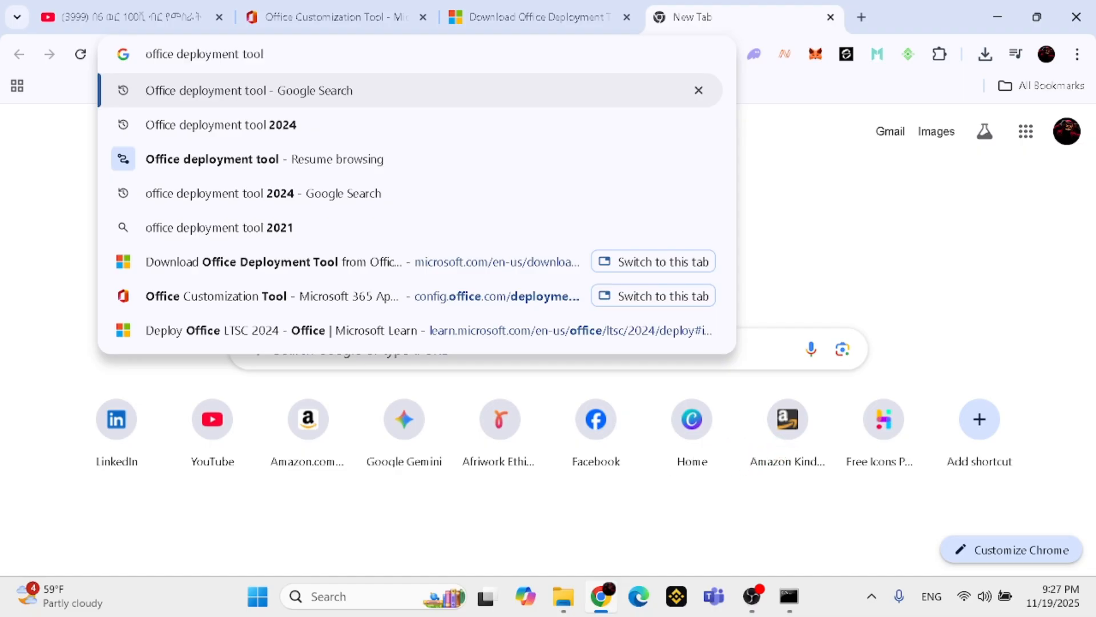
pyautogui.write('2024')
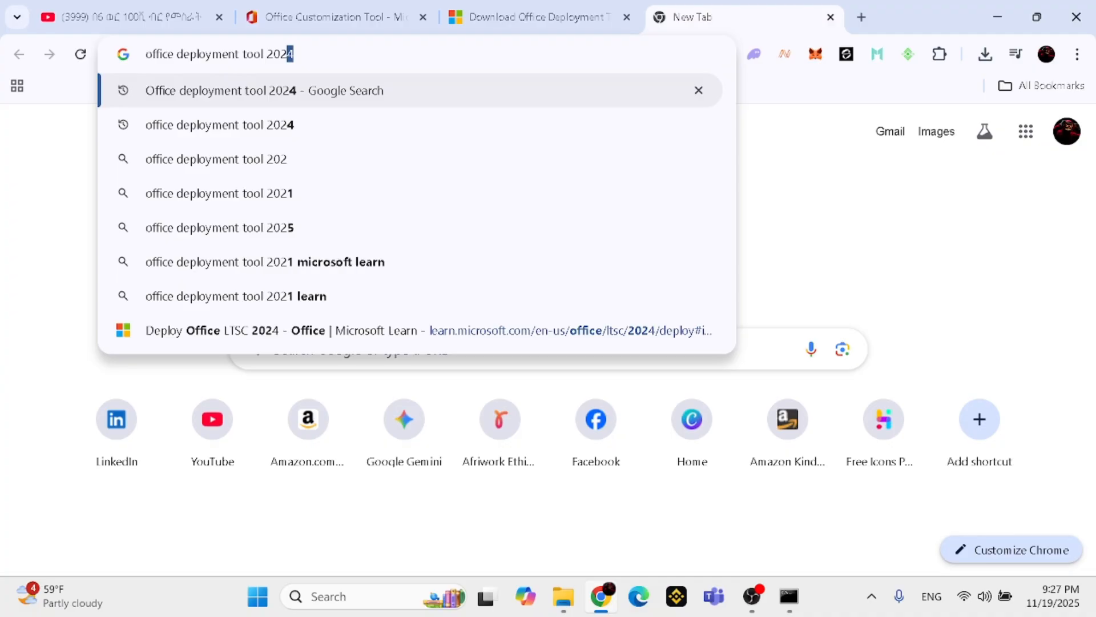
pyautogui.press('Return')
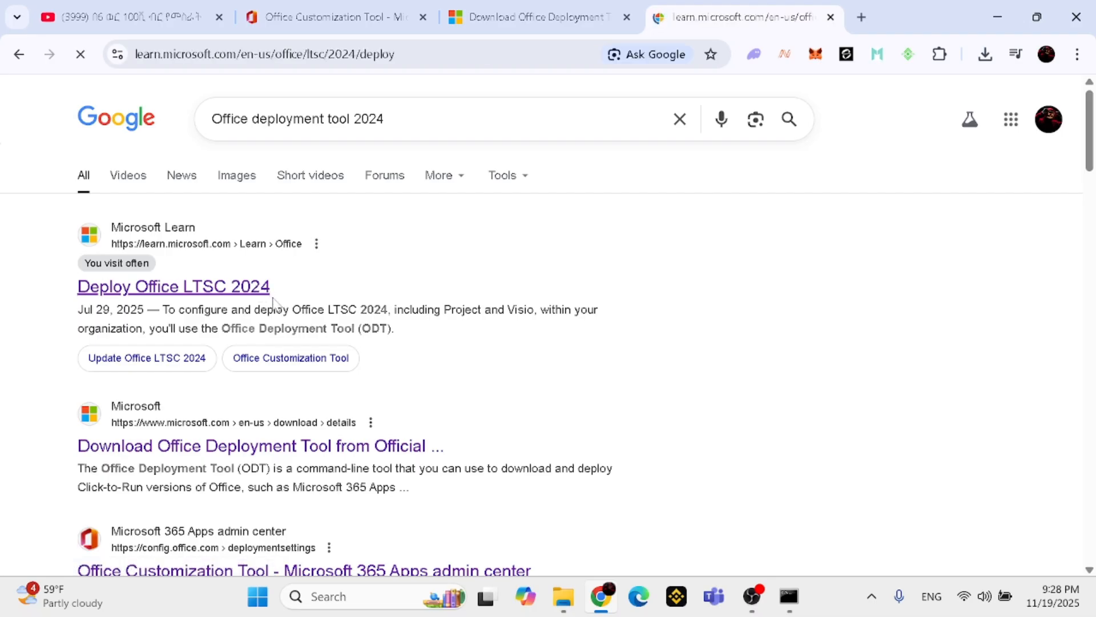
# In the Deploy Office LTSC 2024 article, go to the section on installing Office LTSC 2024 by using the Office Deployment Tool
pyautogui.scroll(-15, 286, 293)
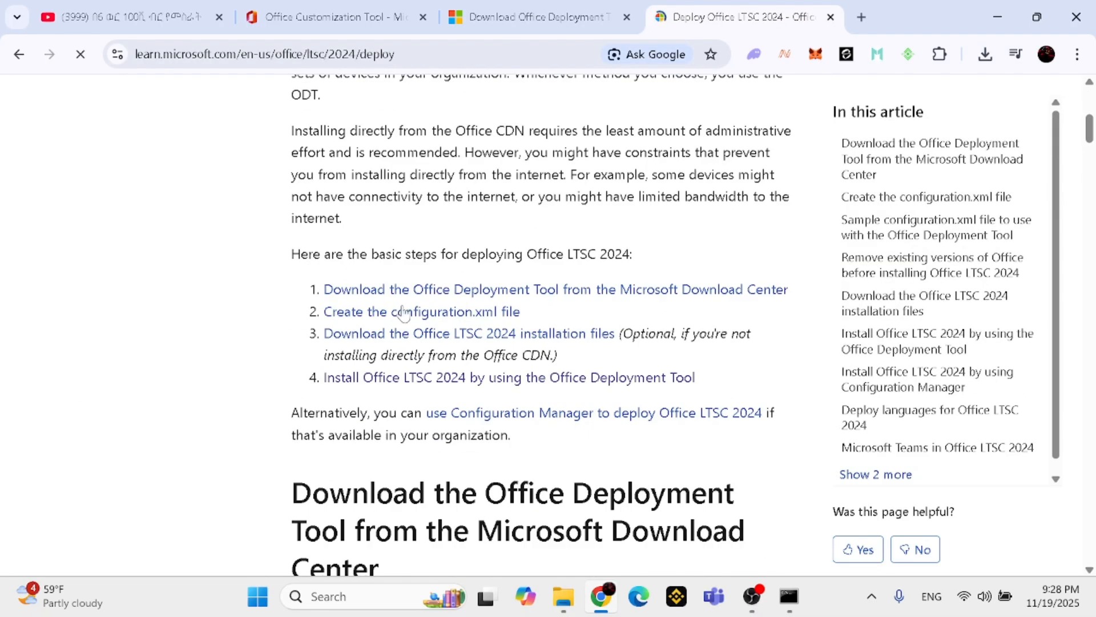
pyautogui.scroll(5, 403, 311)
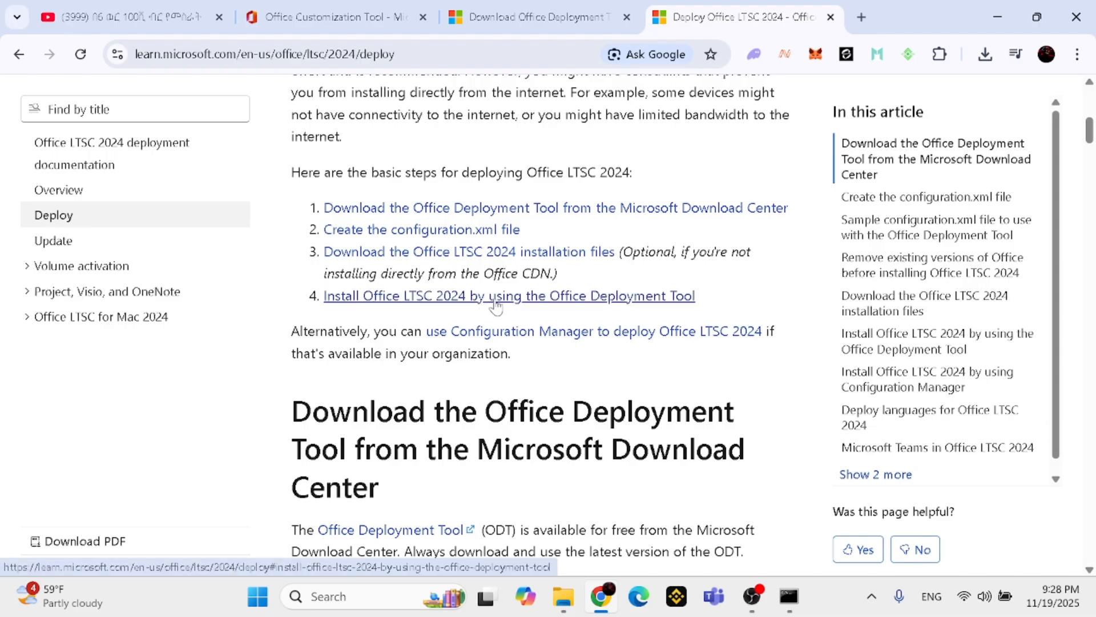
pyautogui.click(564, 296)
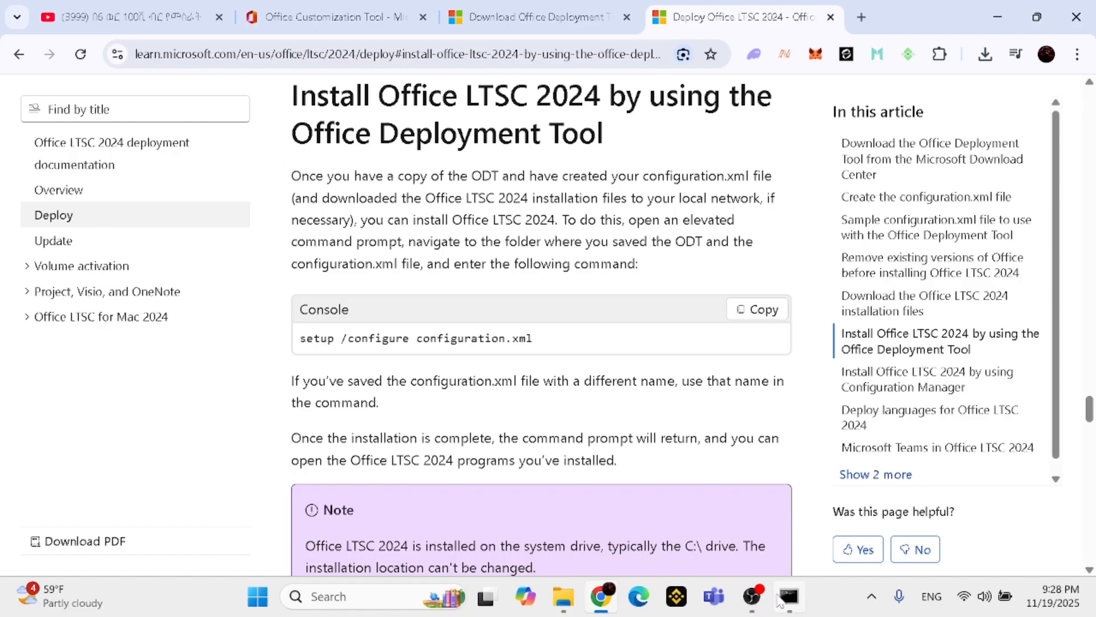
# Switch to Command Prompt and run setup /configure configuration.xml from C:\office 2024
pyautogui.moveTo(789, 598)
pyautogui.click(806, 526)
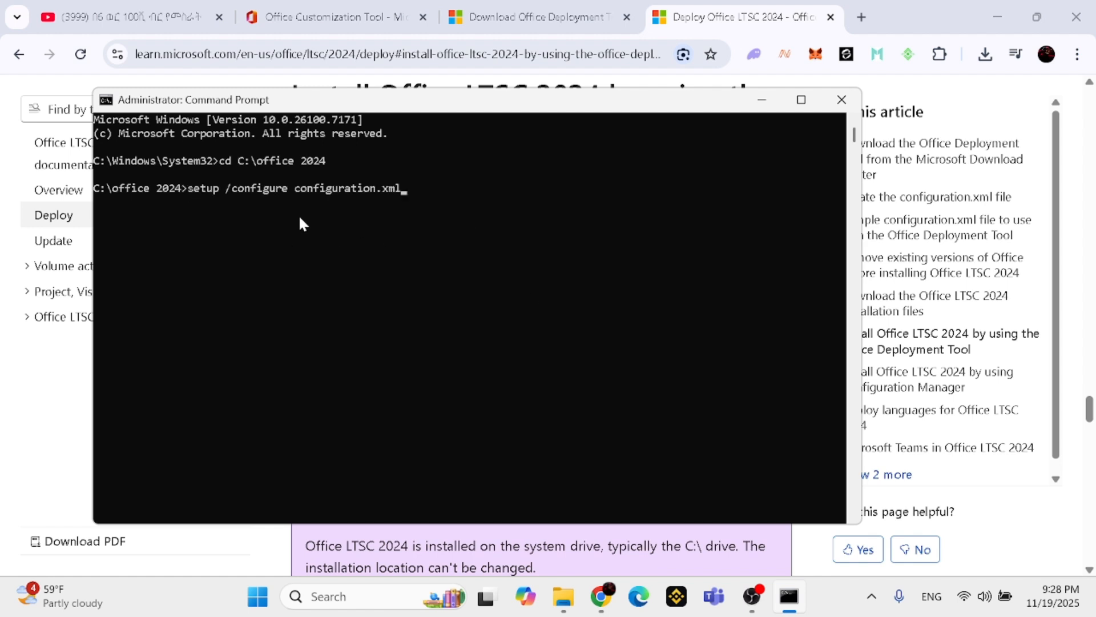
pyautogui.press('Return')
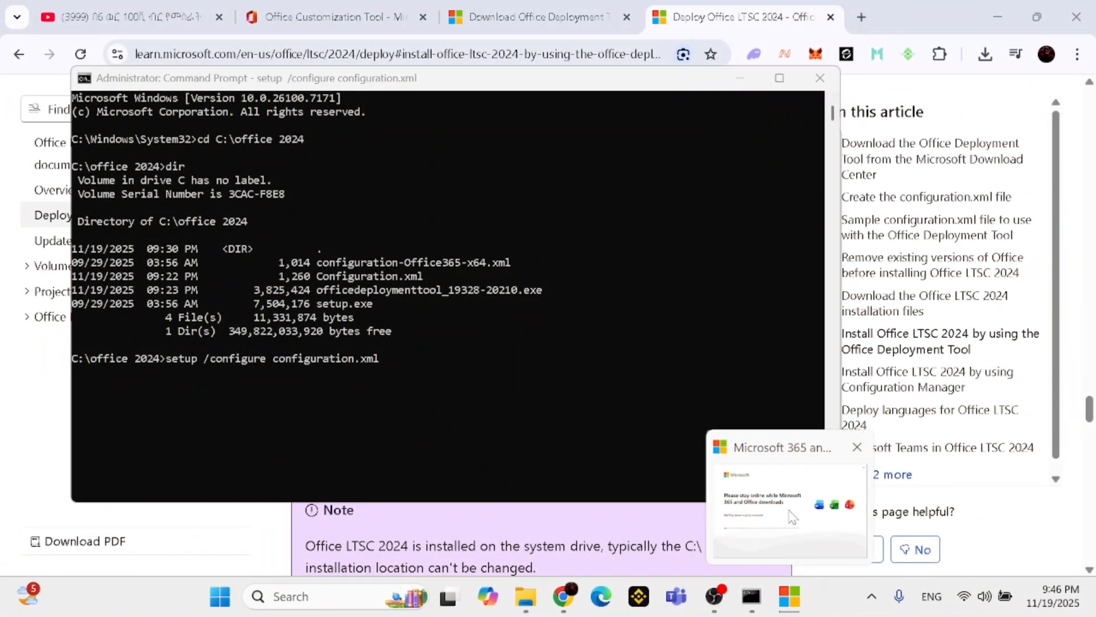
# Dismiss the Office installation completion window and close Command Prompt
pyautogui.click(791, 513)
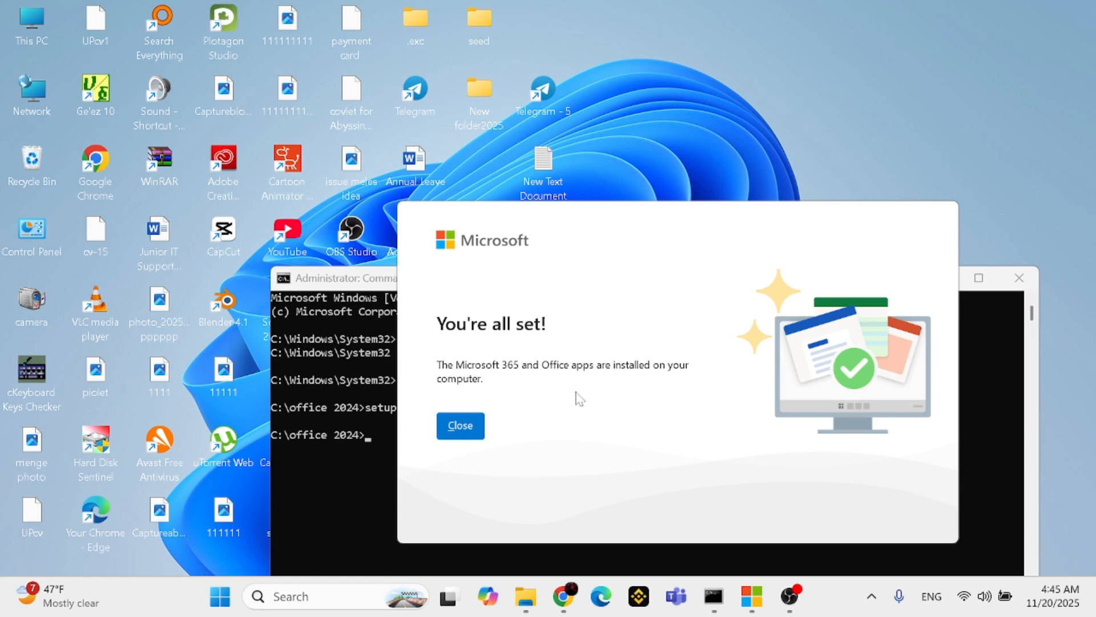
pyautogui.click(461, 426)
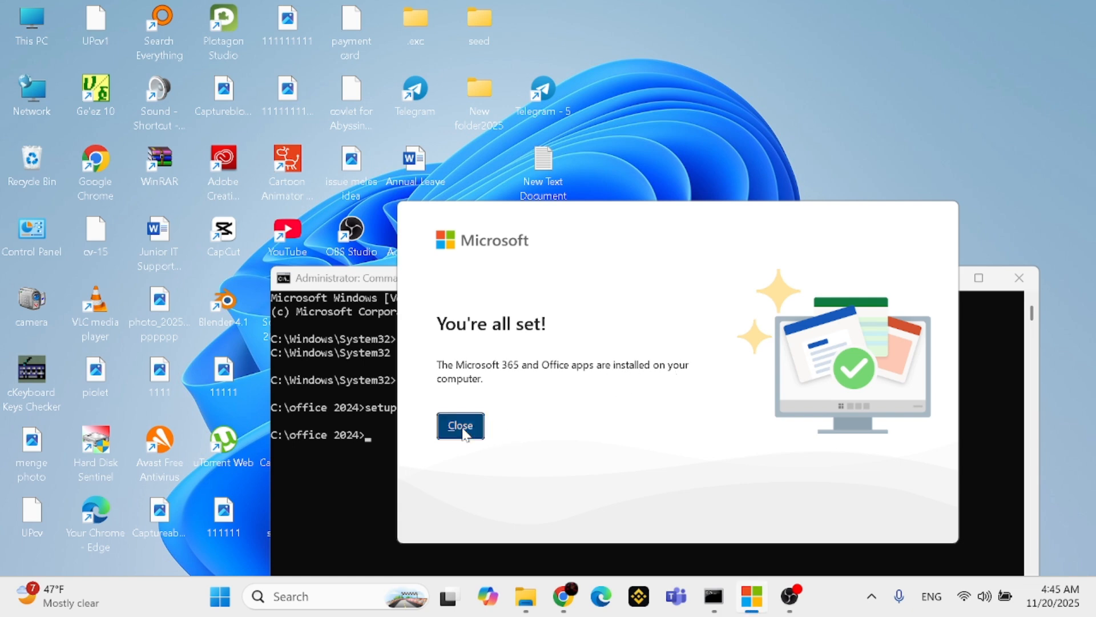
pyautogui.click(1015, 277)
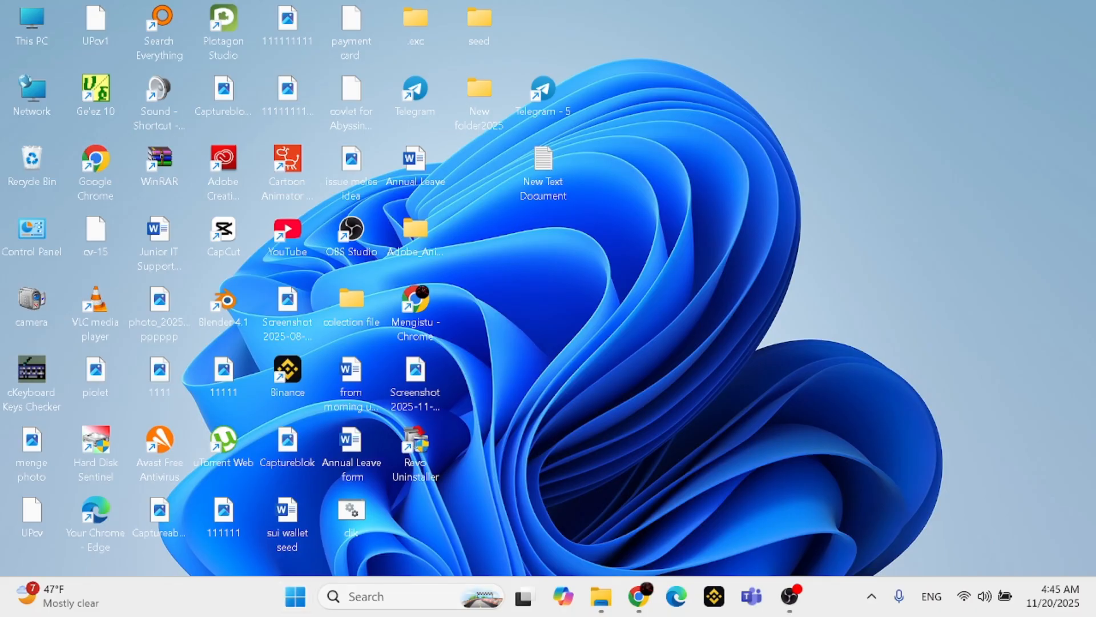
# Search Windows for Word and open the app
pyautogui.click(370, 604)
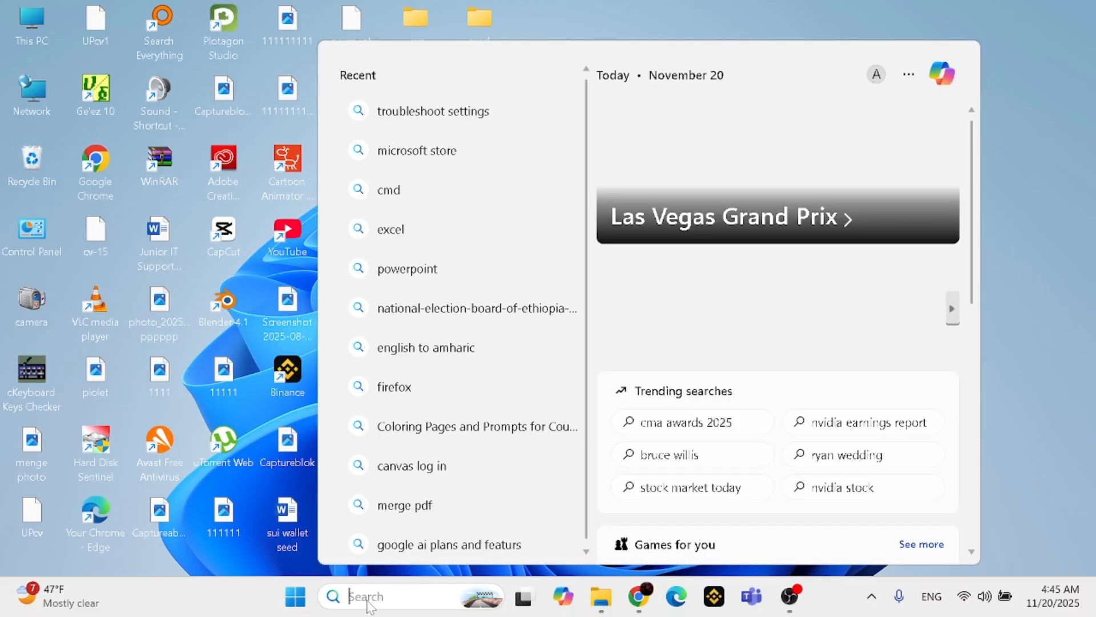
pyautogui.write('m')
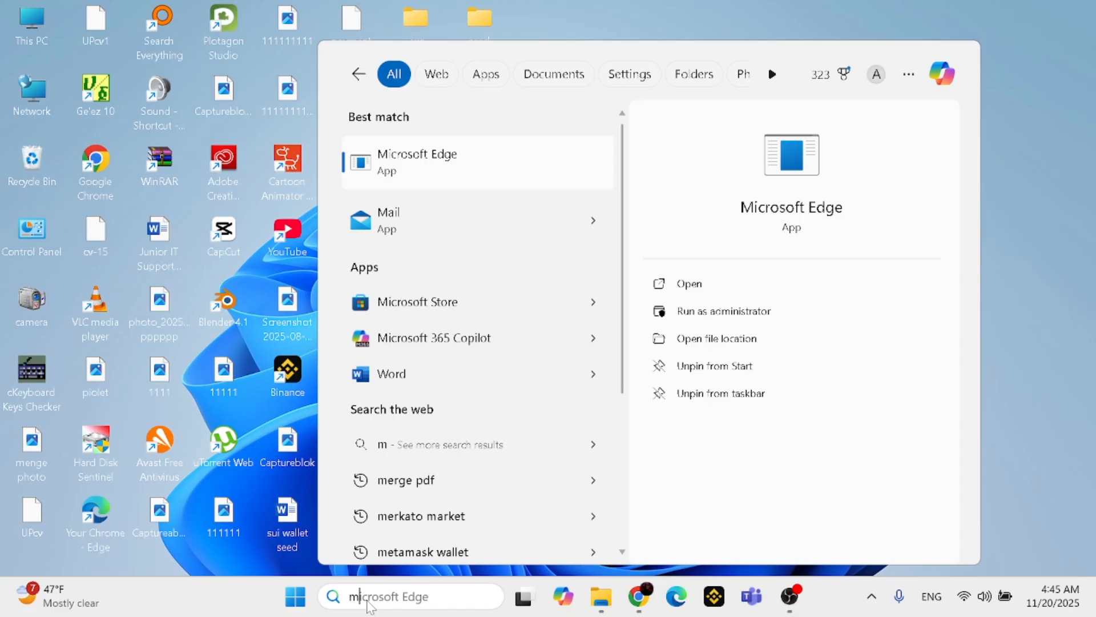
pyautogui.press('BackSpace')
pyautogui.write('word')
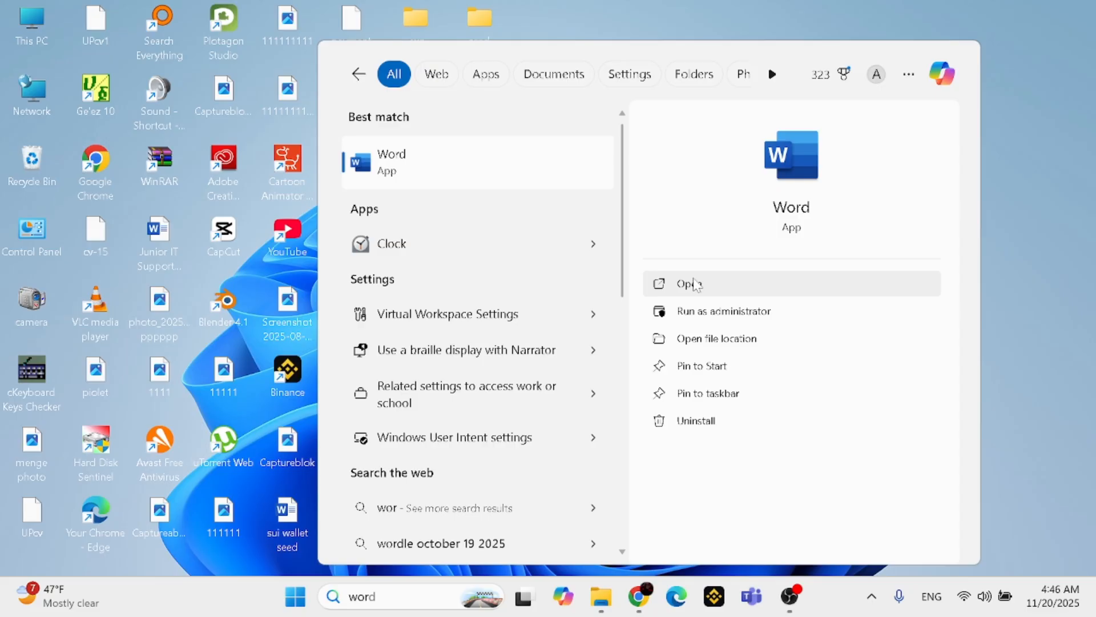
pyautogui.click(690, 283)
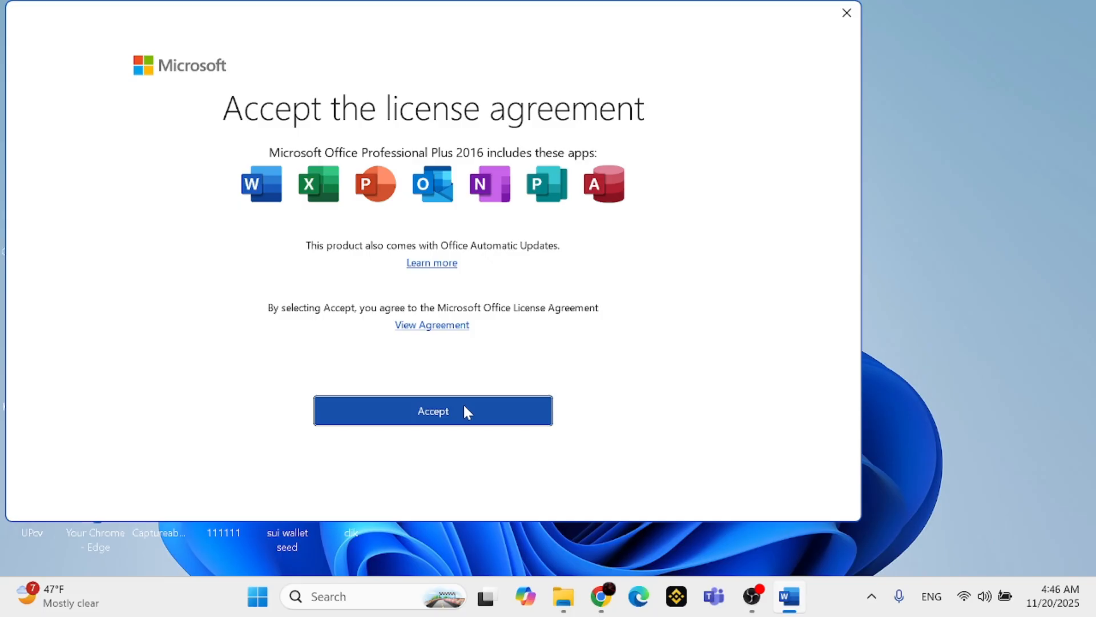
# Accept the Microsoft Office license agreement, create a blank document in the maximized Word window and minimize it
pyautogui.click(463, 403)
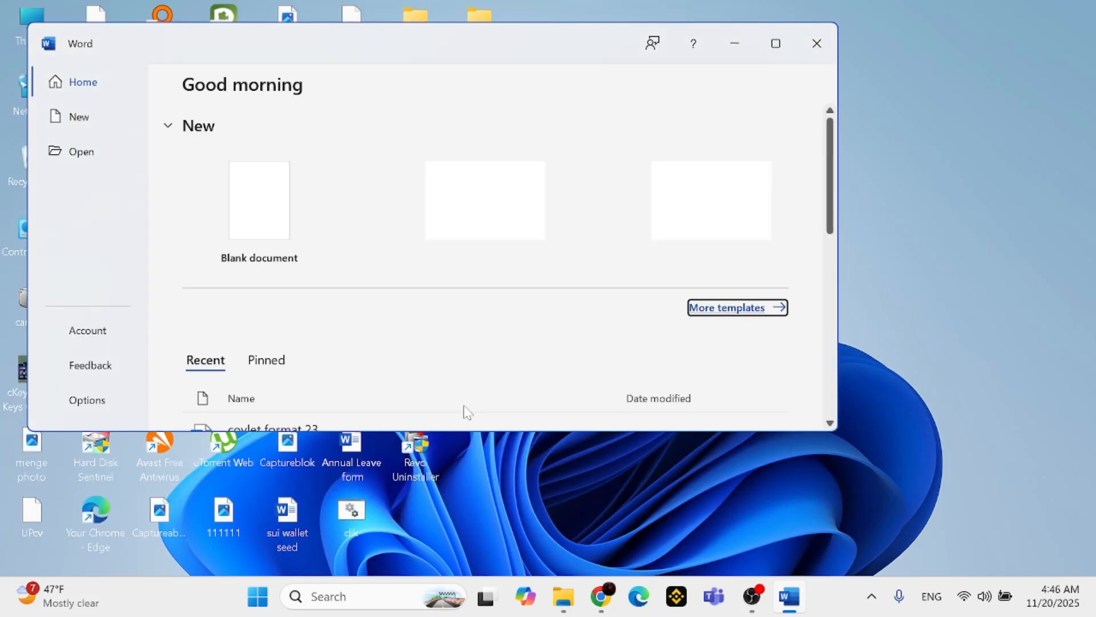
pyautogui.click(775, 44)
pyautogui.click(236, 225)
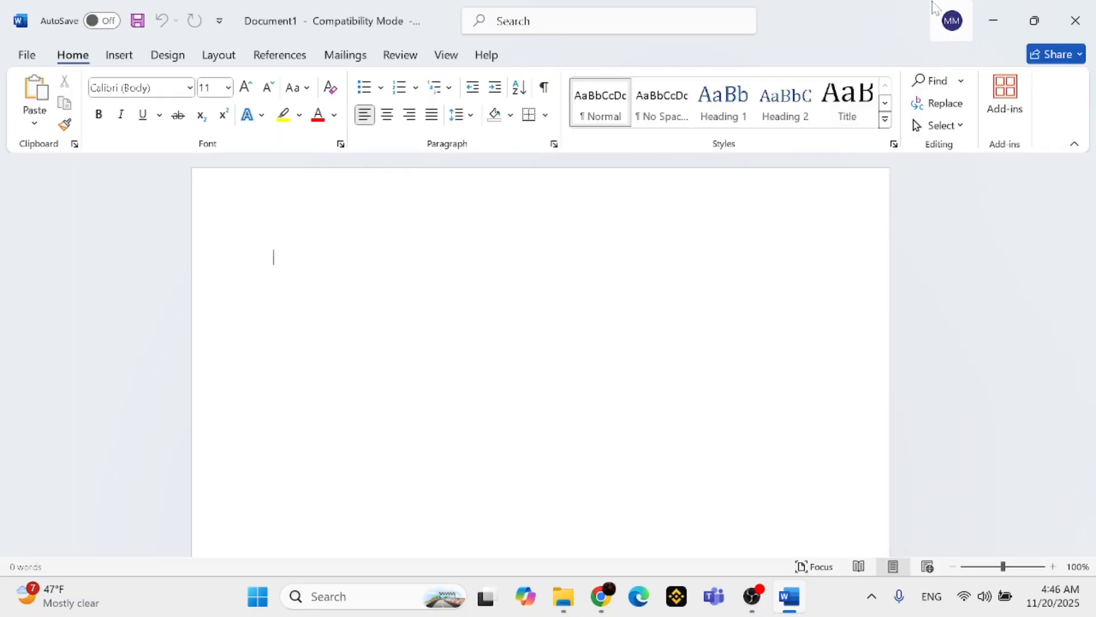
pyautogui.click(996, 17)
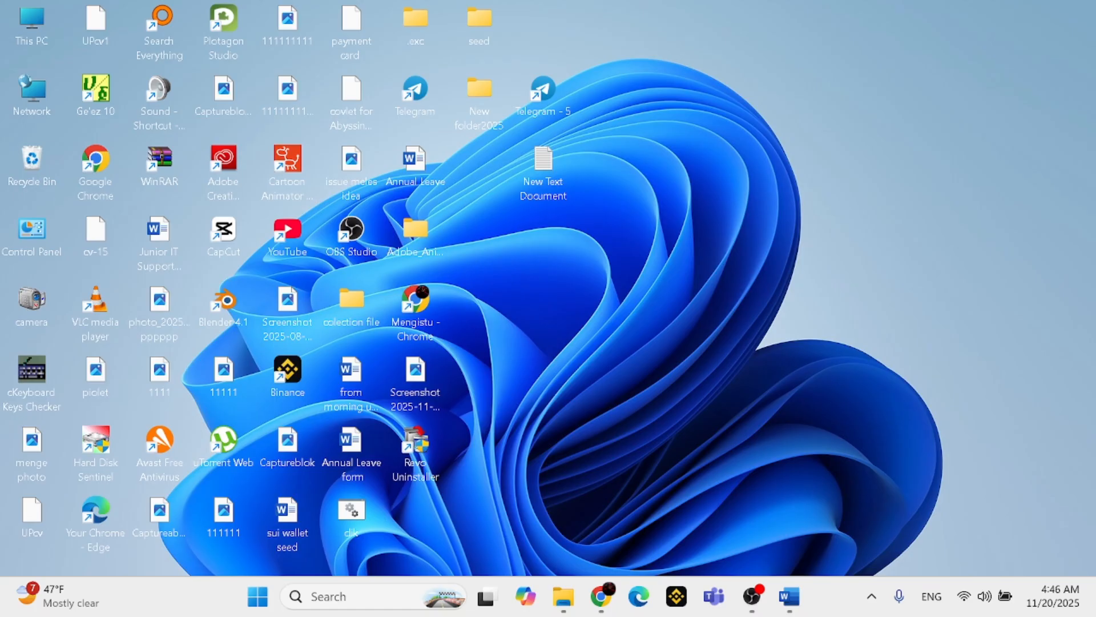
# Look up Excel and PowerPoint in Windows search to check that they are installed, then close the search
pyautogui.click(313, 596)
pyautogui.write('cm')
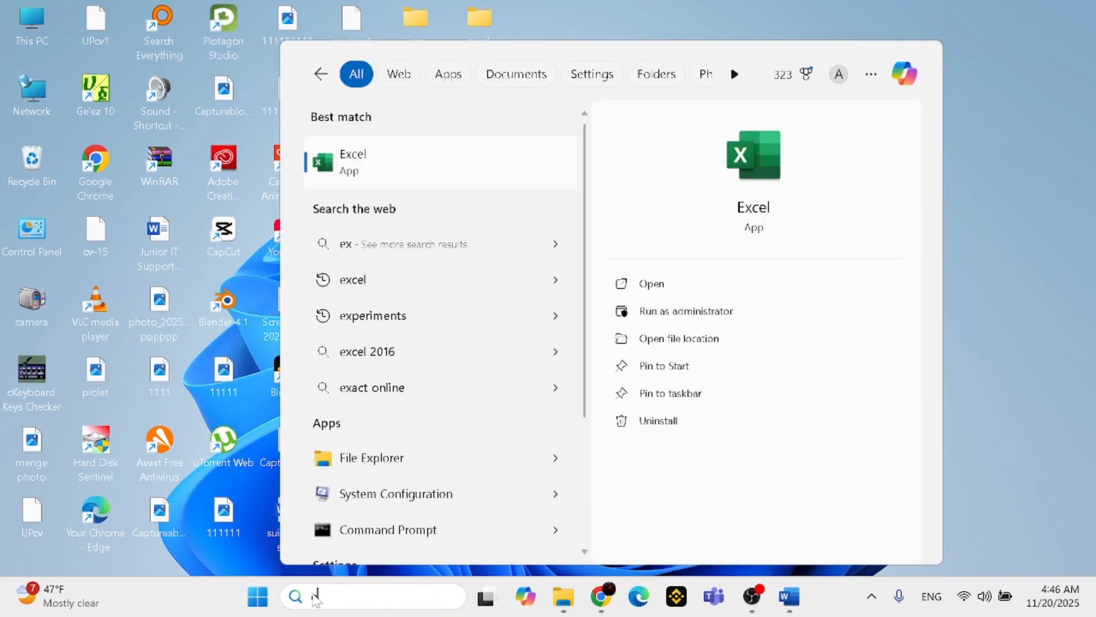
pyautogui.write('p')
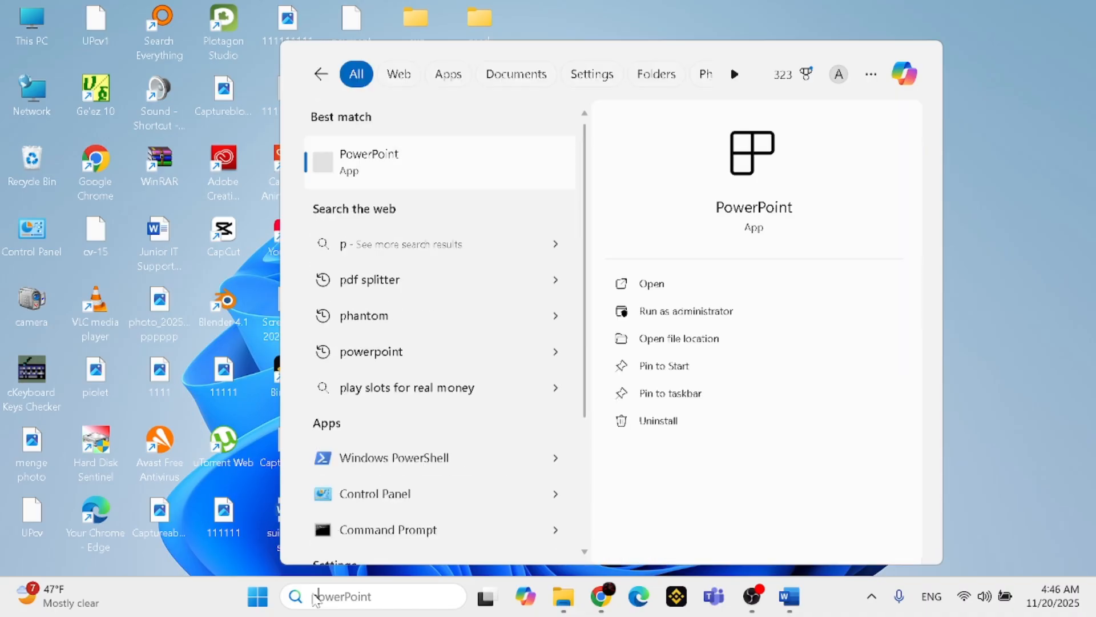
pyautogui.press('BackSpace')
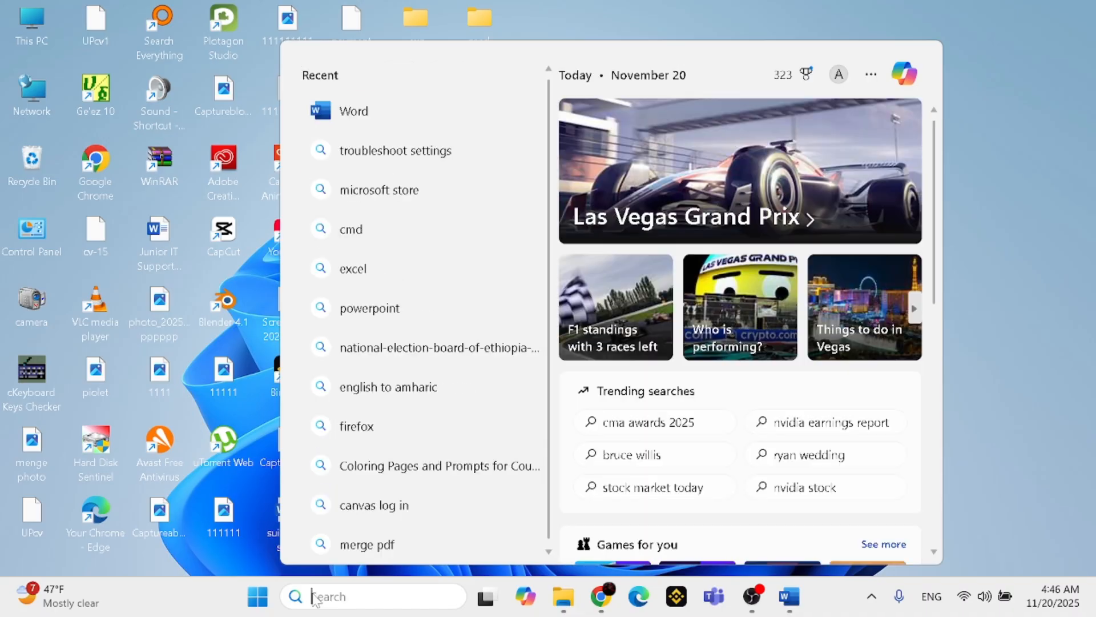
pyautogui.click(1059, 272)
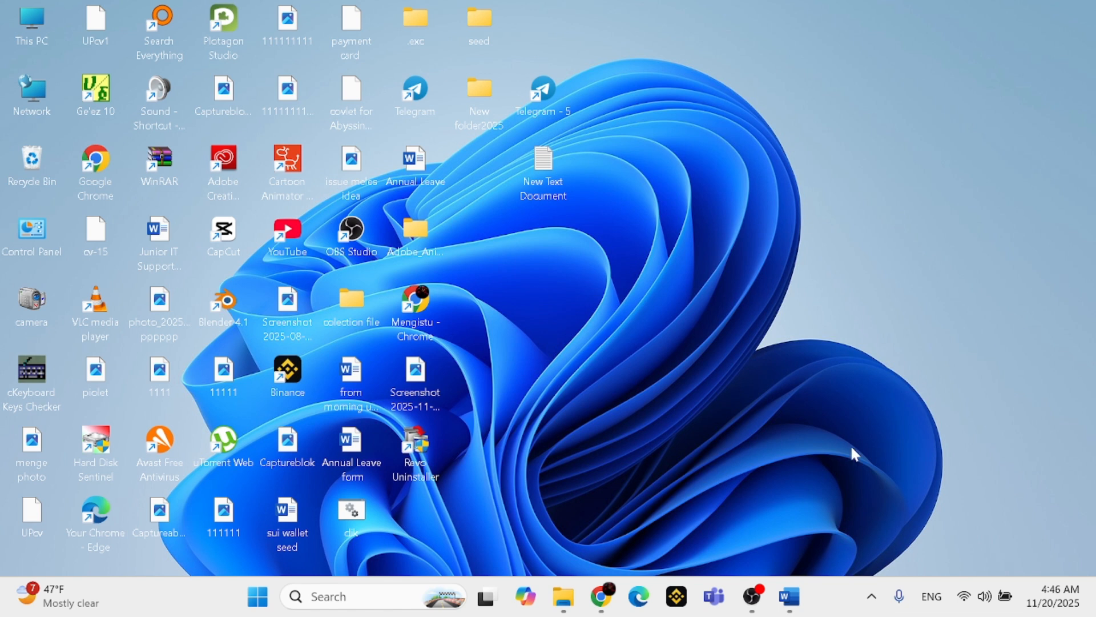
pyautogui.moveTo(799, 598)
pyautogui.click(802, 519)
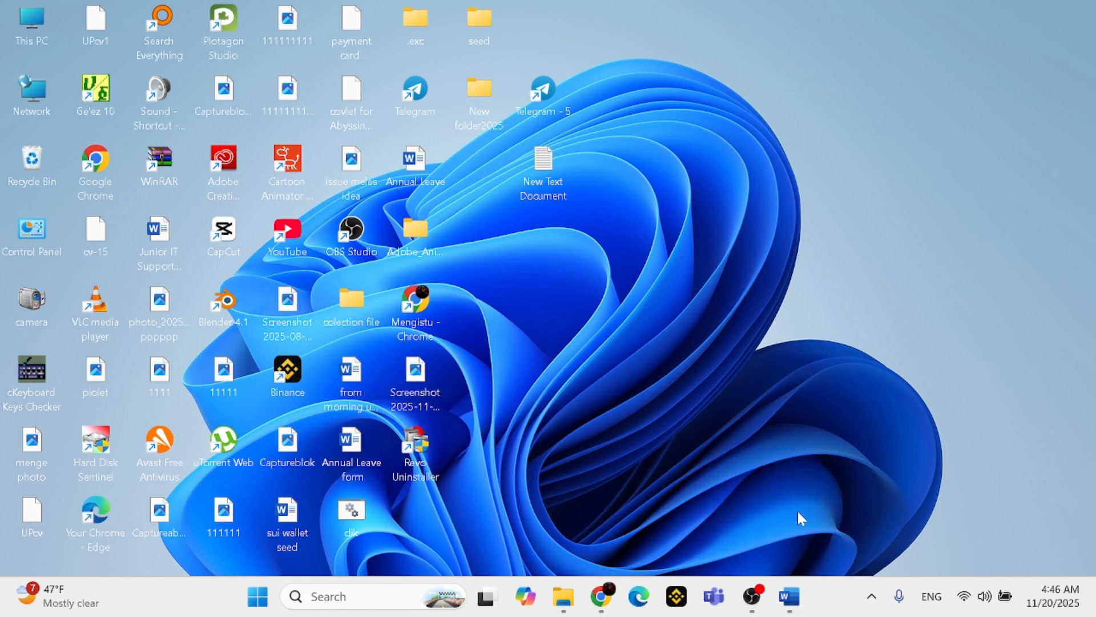